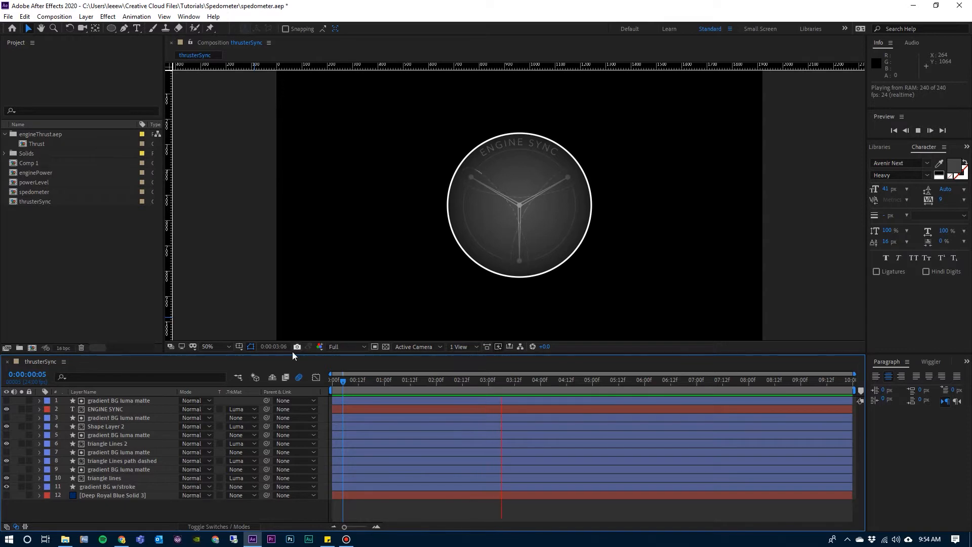
Create a new 1920 x 1080 composition at 24 fps with a 10-second duration and a black background.
left_click(55, 17)
left_click(57, 26)
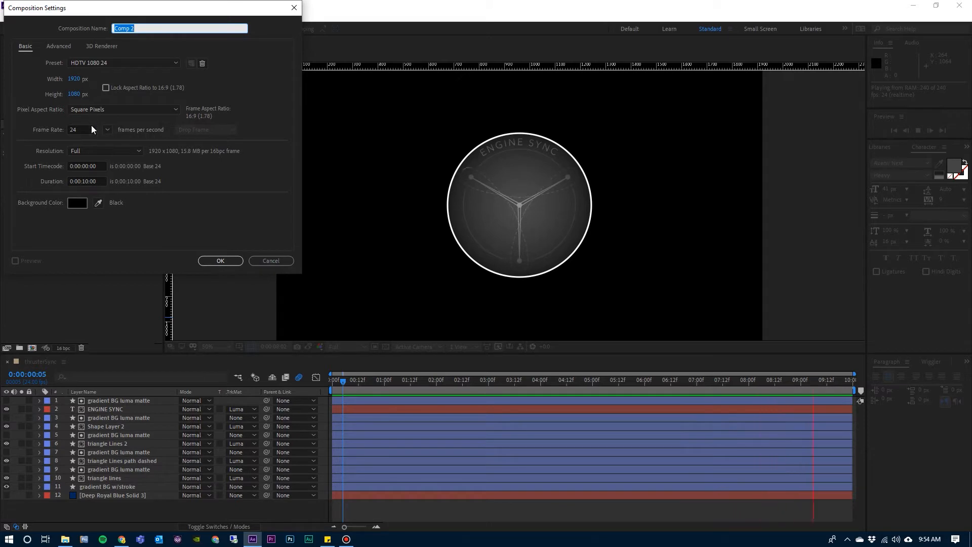
left_click(222, 260)
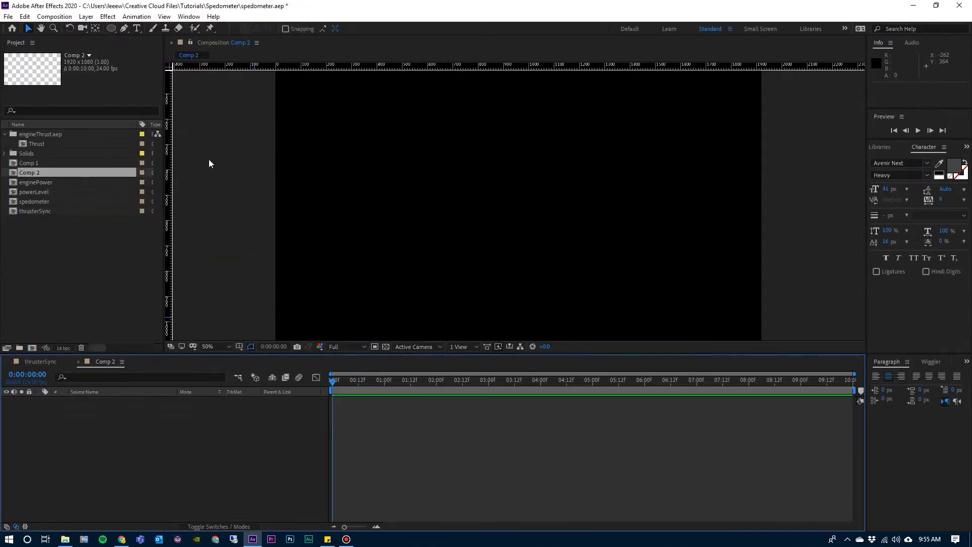
Add an ellipse shape layer that fills the whole composition frame, and return to the Selection tool.
left_click(111, 29)
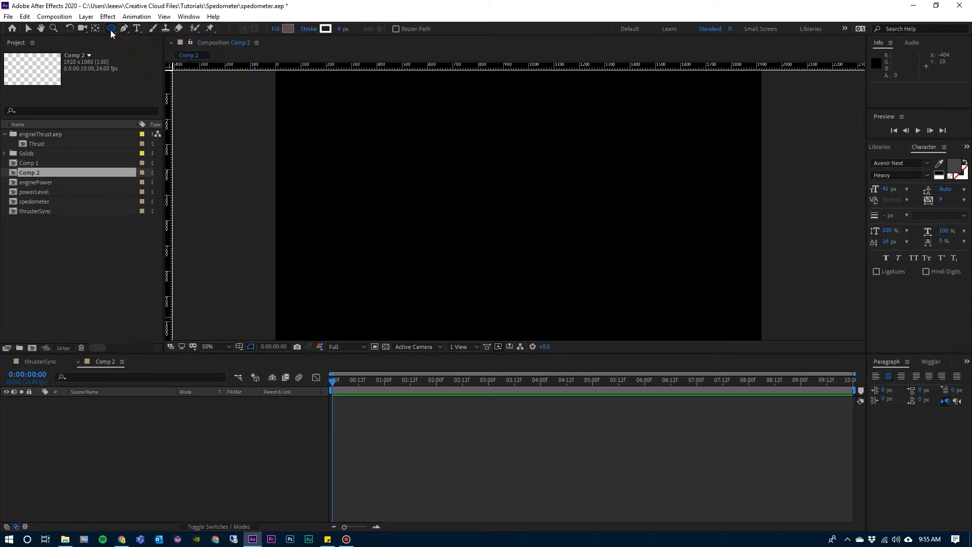
double_click(111, 29)
key("v")
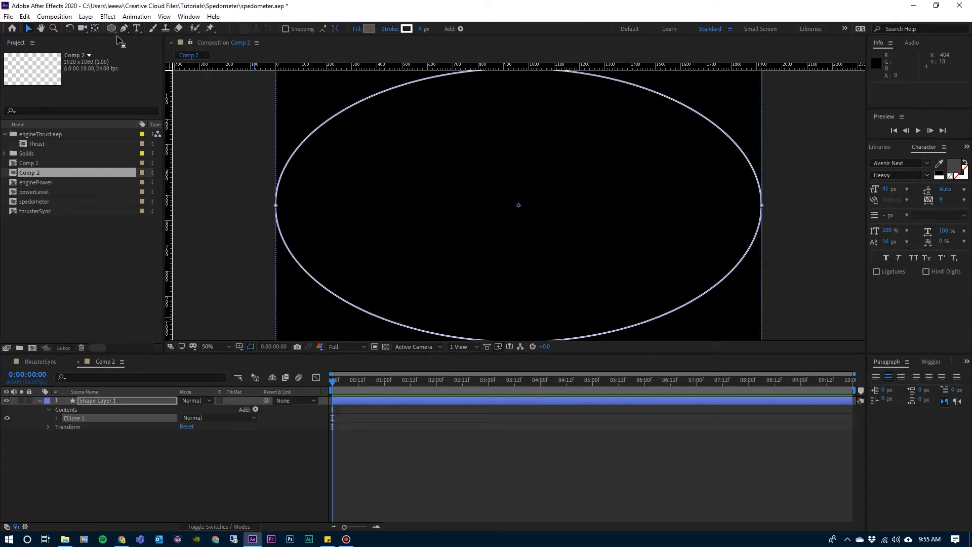
Give the ellipse a radial gradient fill and set its stroke to None.
left_click(357, 29)
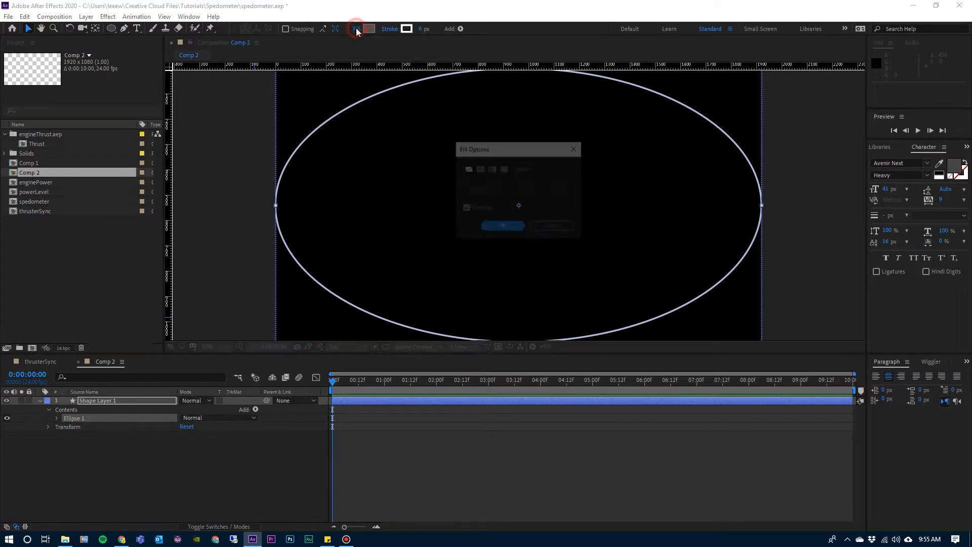
left_click(504, 169)
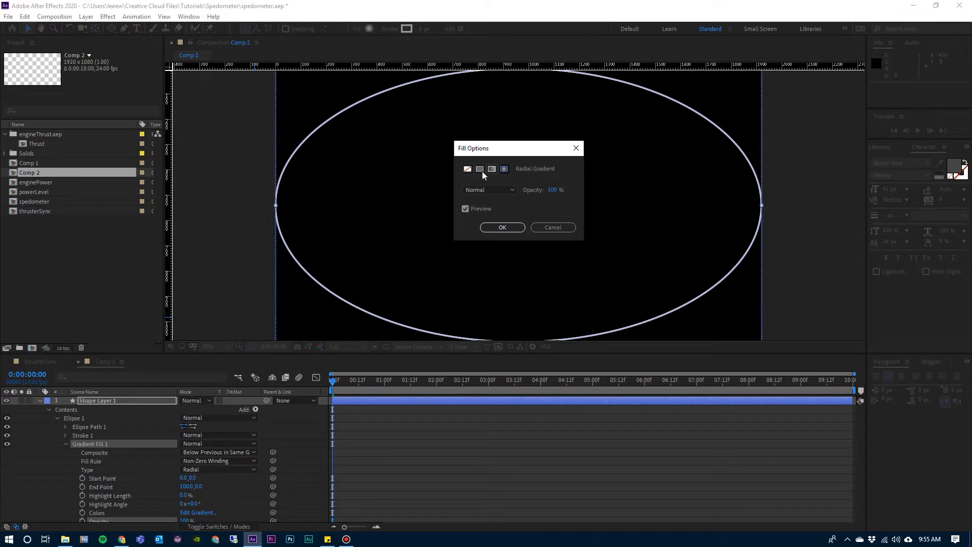
left_click(498, 226)
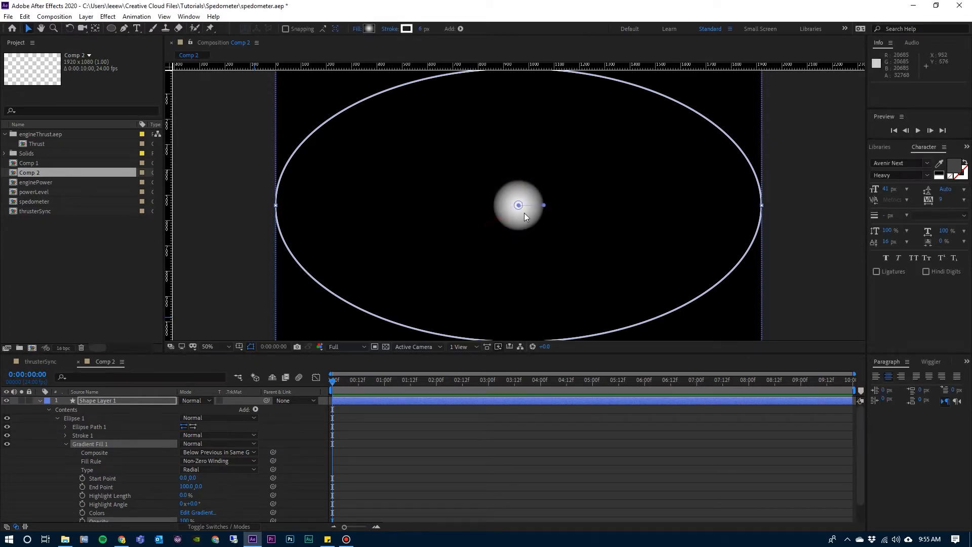
left_click(390, 30)
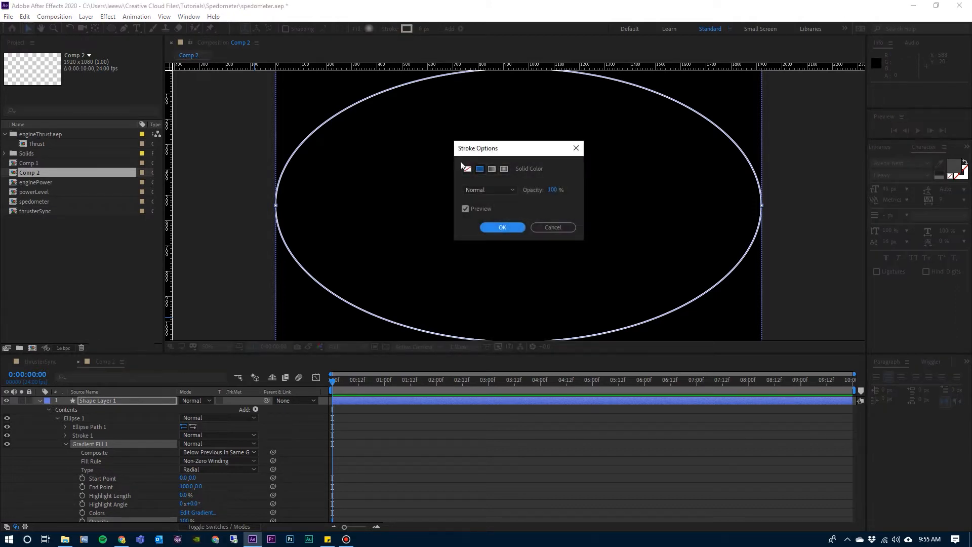
left_click(468, 170)
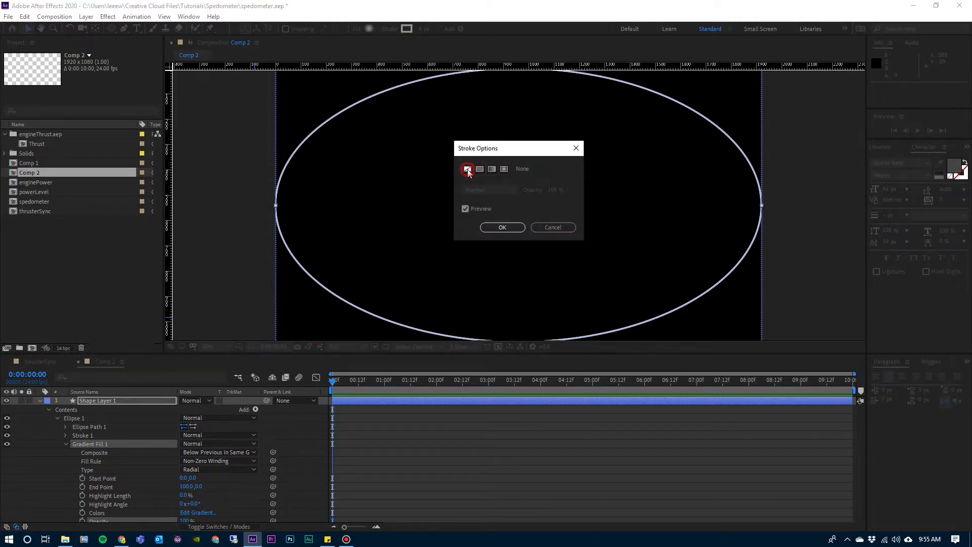
left_click(503, 228)
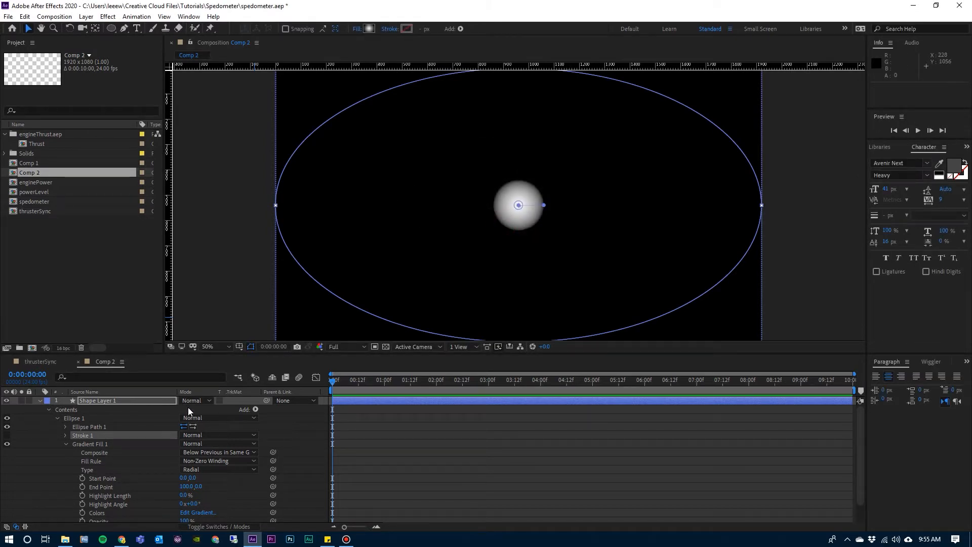
Unlink the ellipse path's size proportions and set its size to 568 by 568.
left_click(65, 426)
left_click(86, 437)
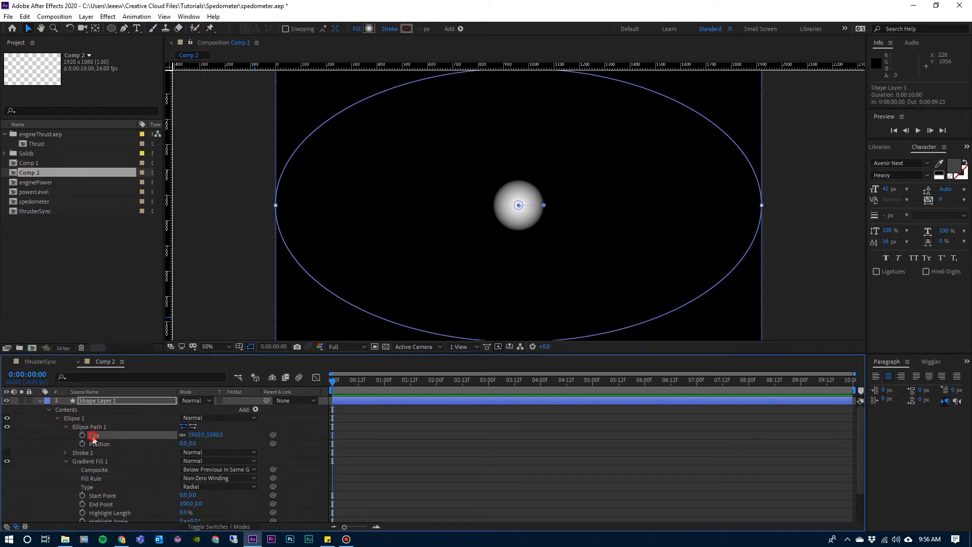
left_click(182, 436)
left_click(195, 435)
type("568")
key("Tab")
type("56")
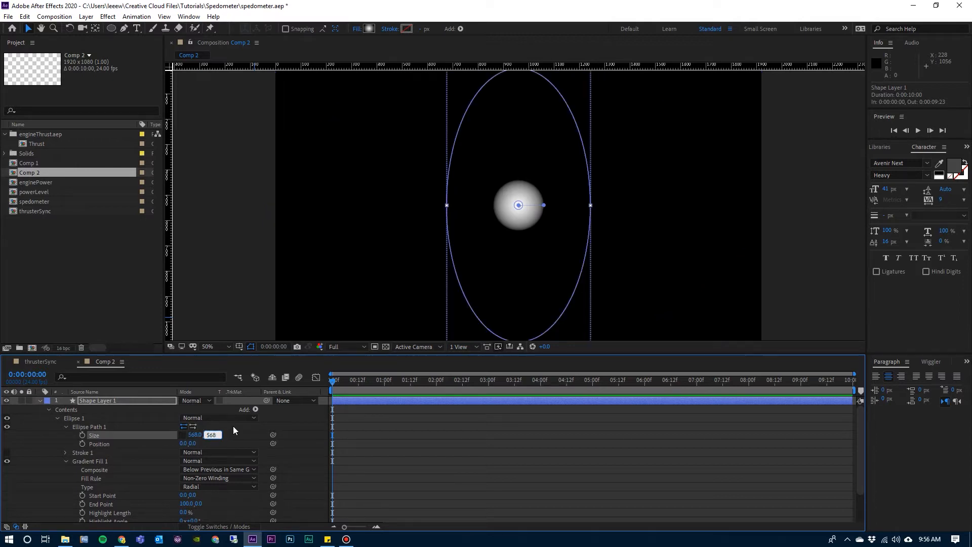
key("Return")
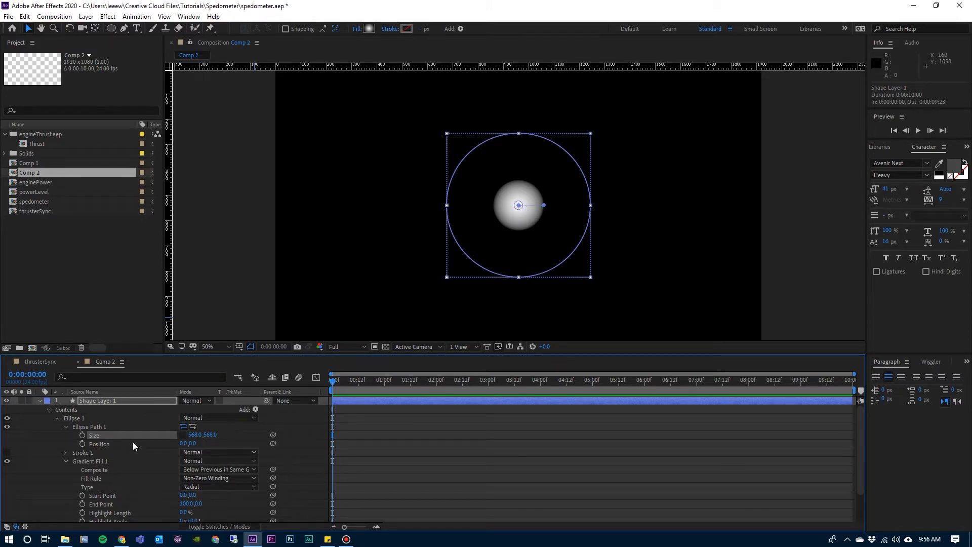
left_click(67, 426)
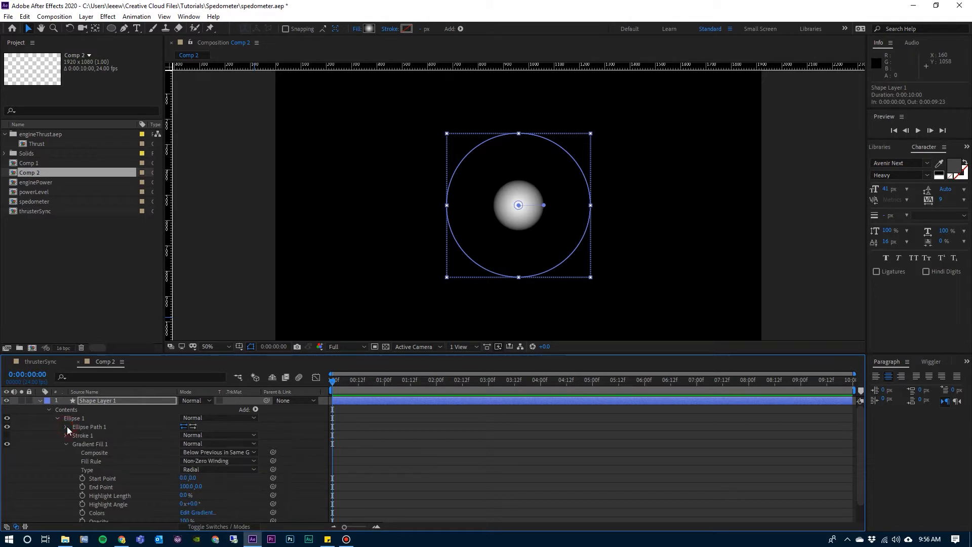
Define the circle's gradient colors as white (FFFFFF) at the start and black (000000) at the end.
left_click(90, 443)
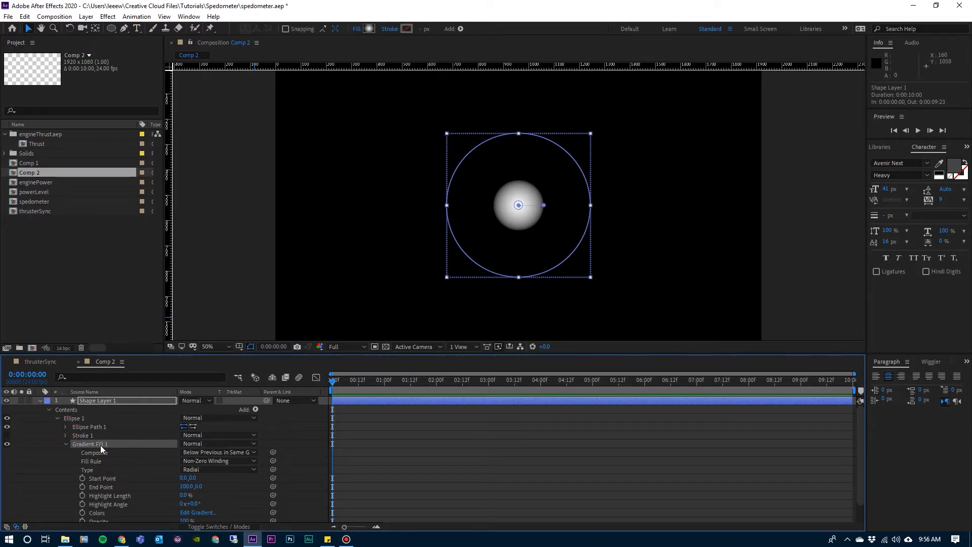
left_click(199, 513)
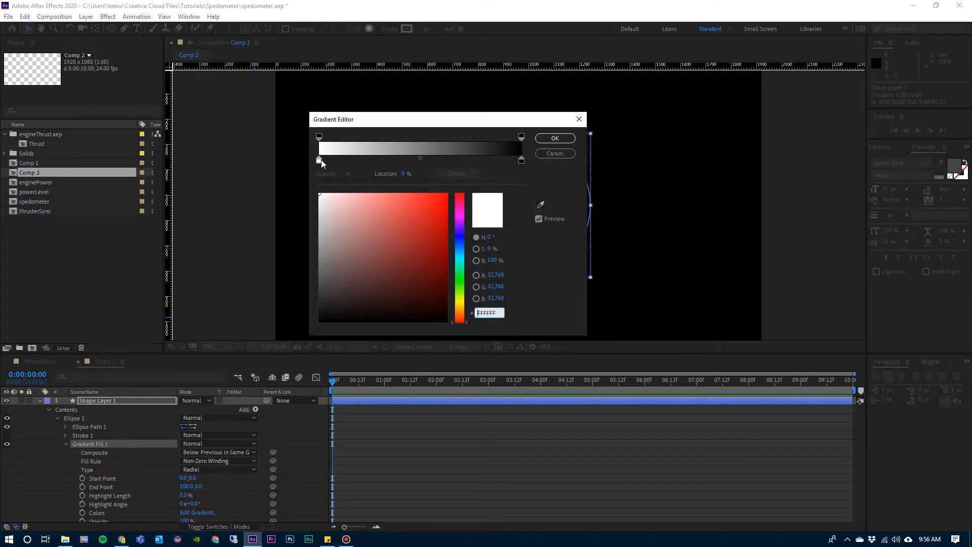
left_click(319, 161)
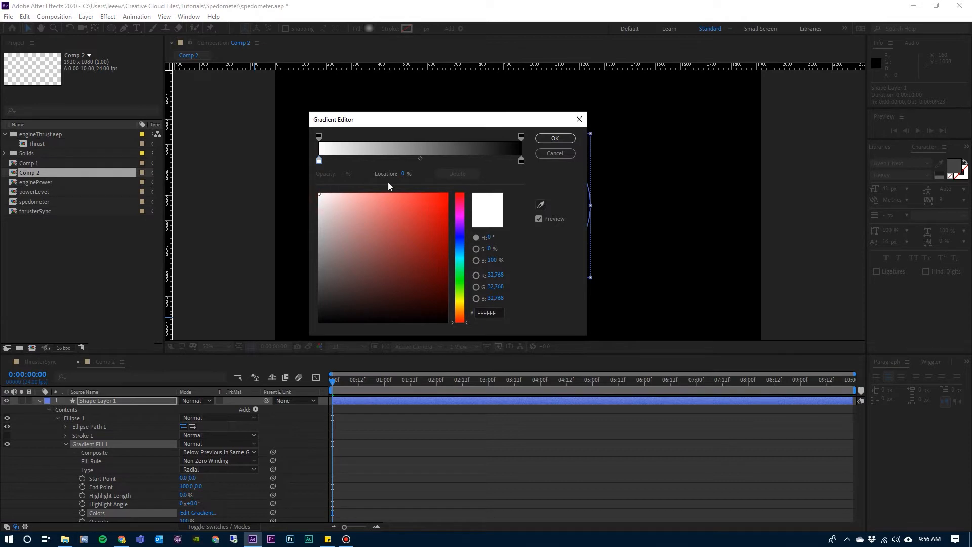
left_click(521, 162)
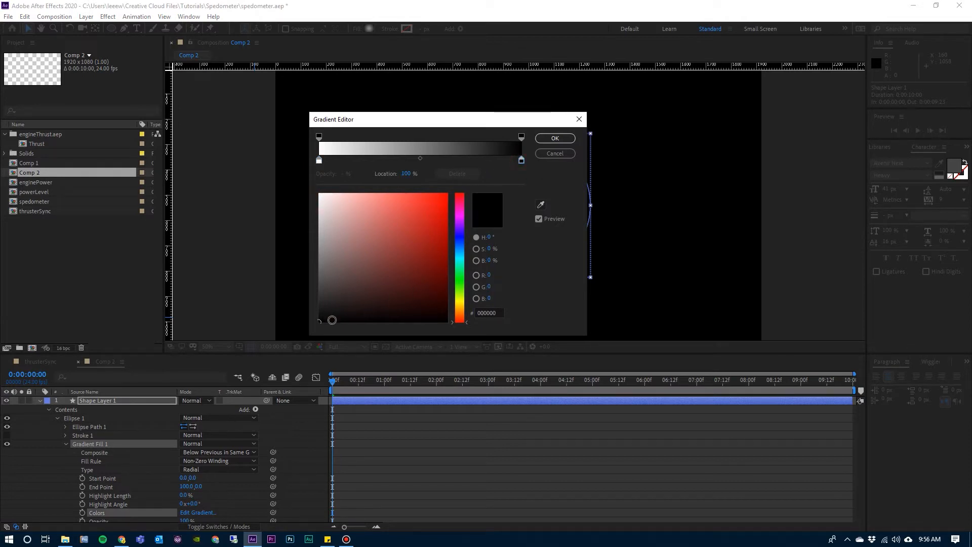
left_click(322, 321)
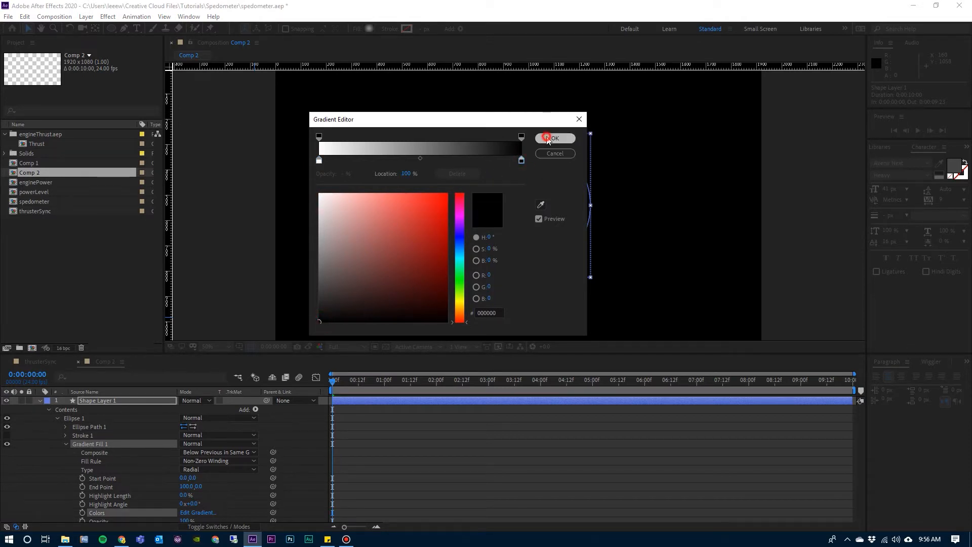
left_click(555, 138)
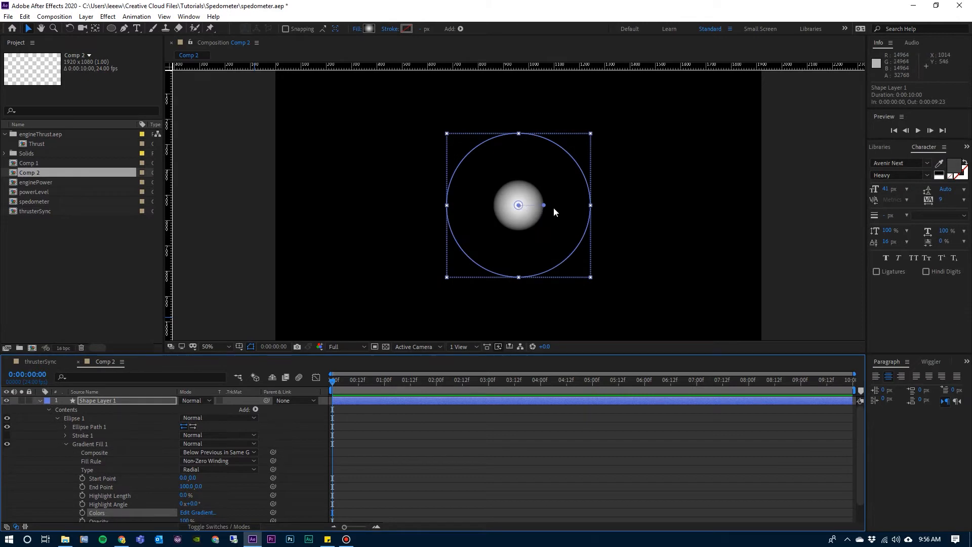
Extend the radial gradient's end point to the circle's edge, about 286, 0, then collapse the ellipse's properties and deselect it.
left_click(544, 205)
left_click_drag(544, 206, 593, 206)
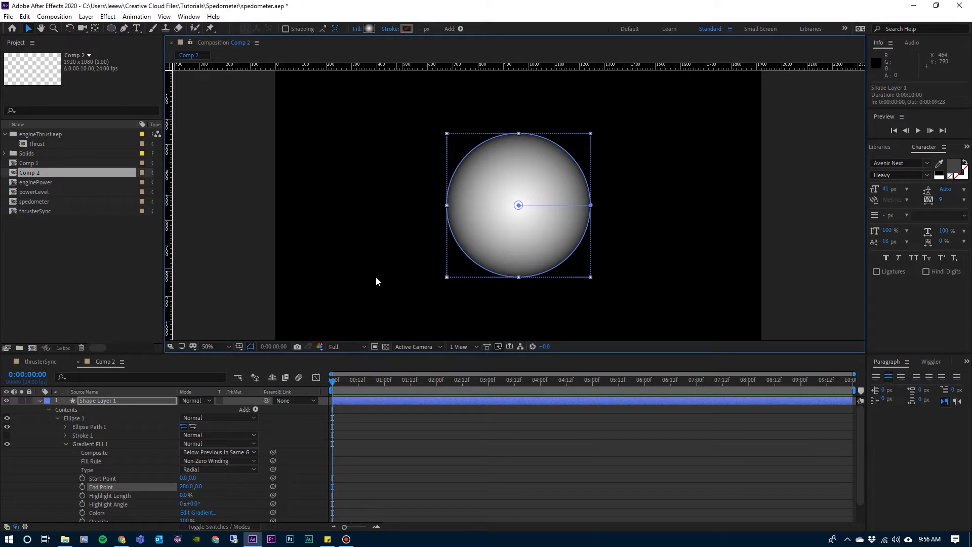
left_click(66, 445)
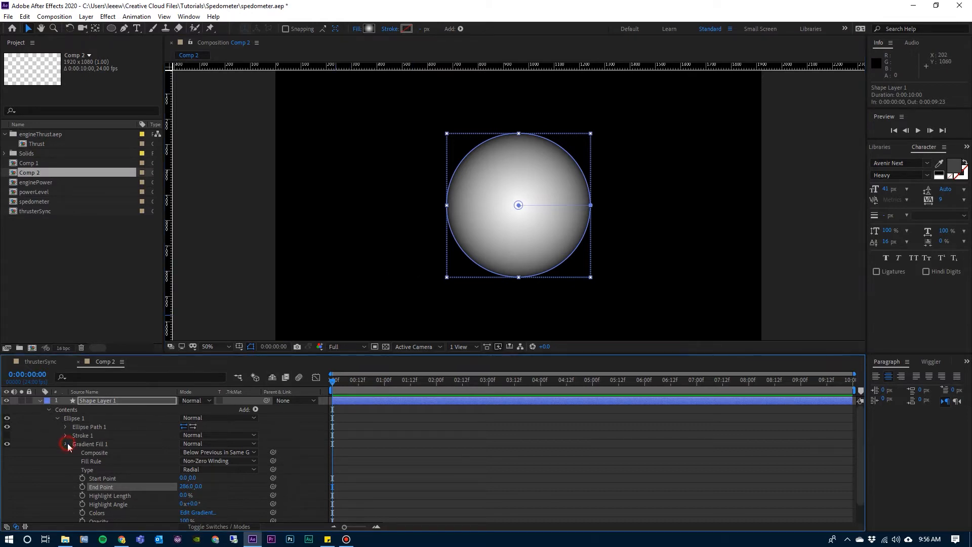
left_click(67, 418)
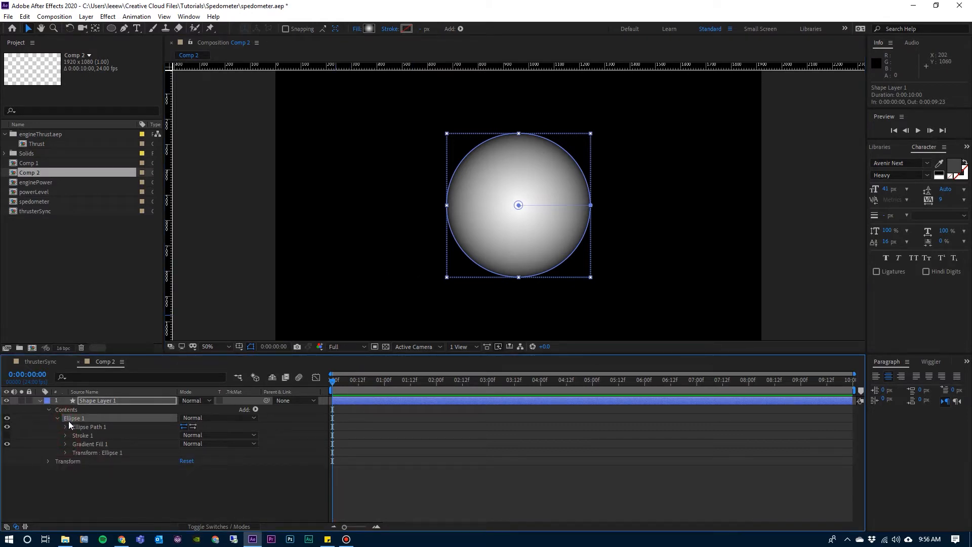
left_click(57, 418)
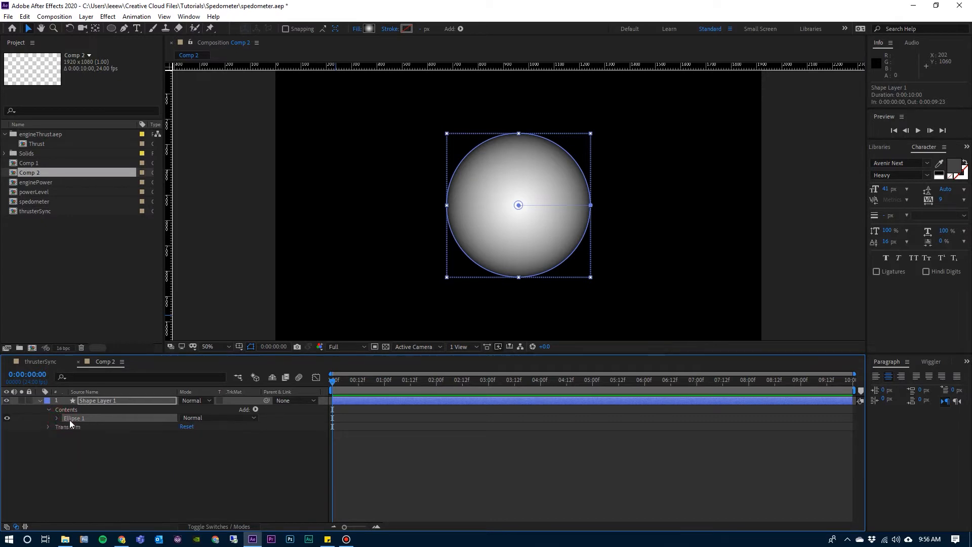
left_click(200, 281)
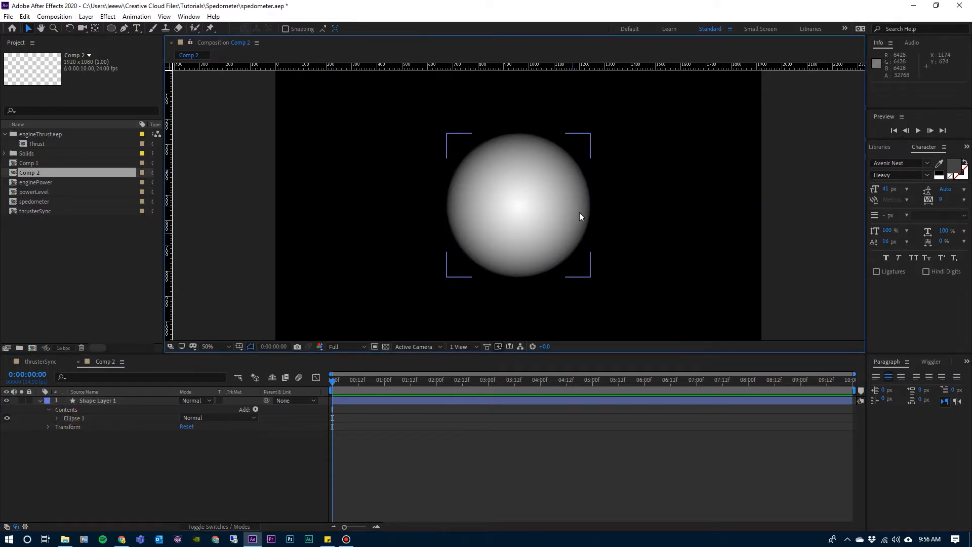
Duplicate the Ellipse 1 group inside the shape layer, expand the copy and select it.
left_click(71, 418)
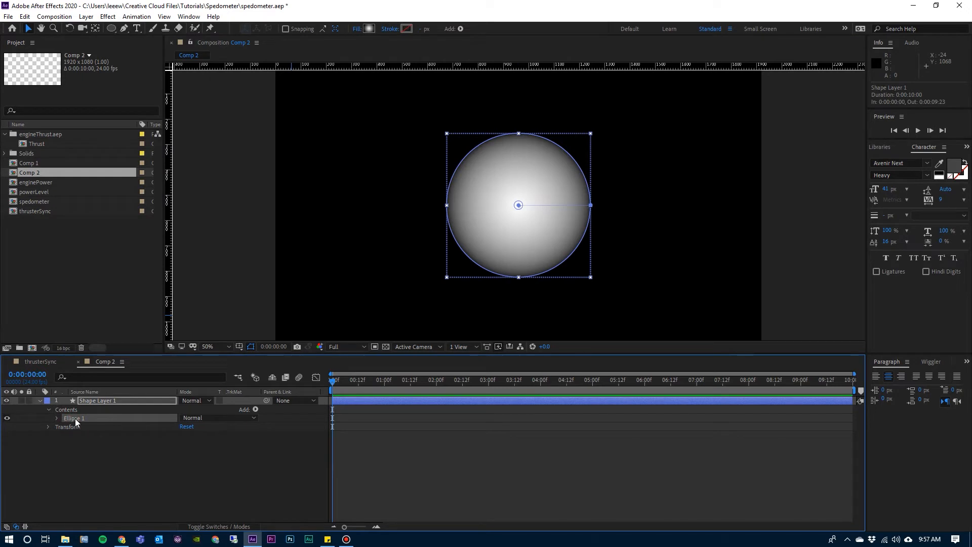
key("ctrl+d")
left_click(56, 418)
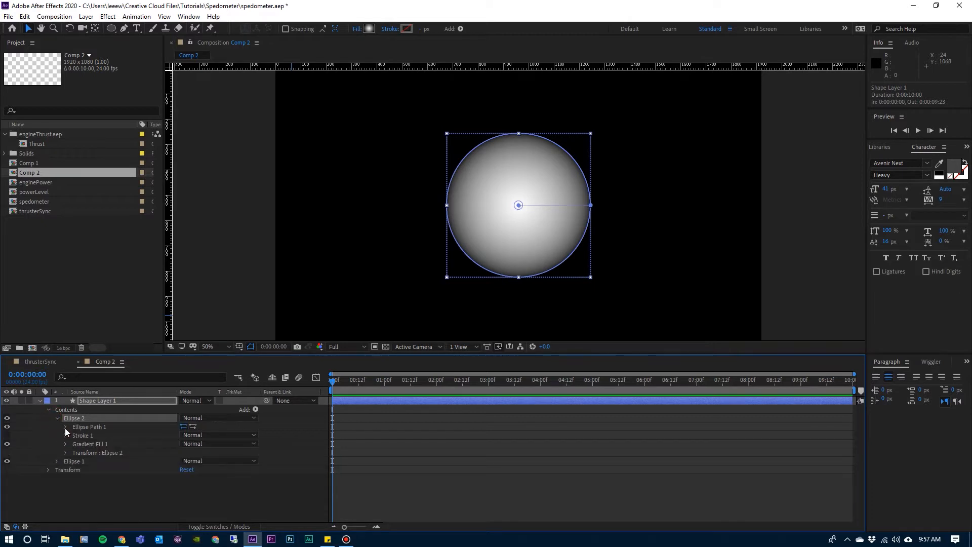
left_click(82, 444)
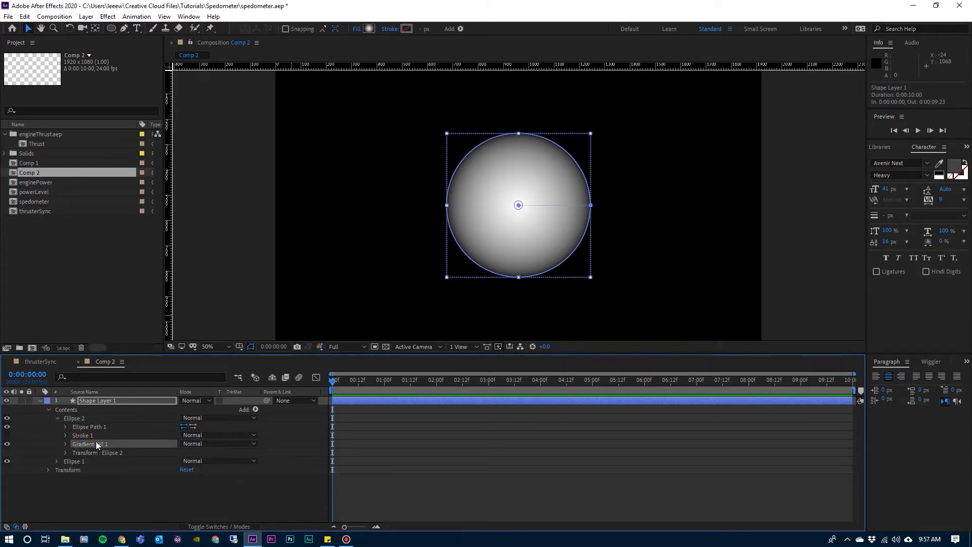
left_click(73, 418)
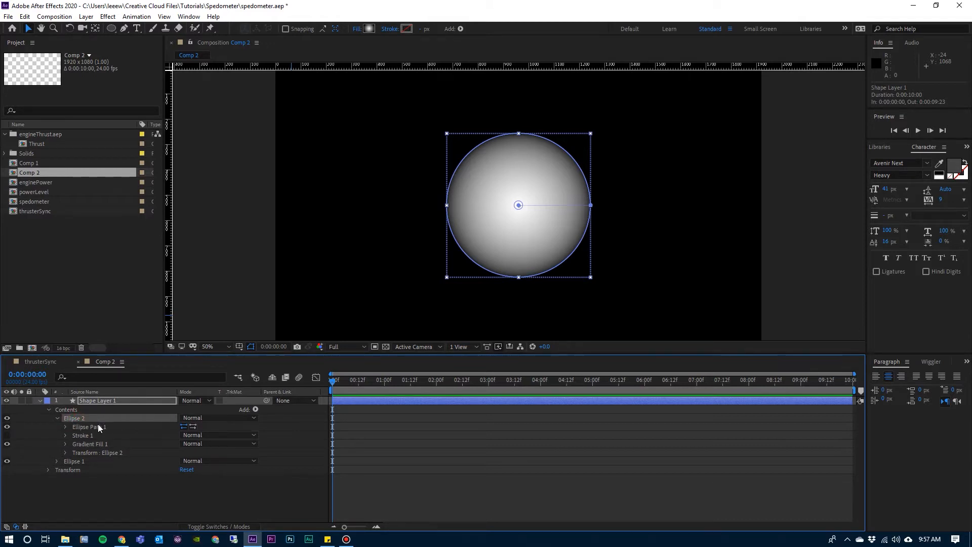
Set the duplicated ellipse's fill to None and its stroke to Solid Color.
left_click(356, 29)
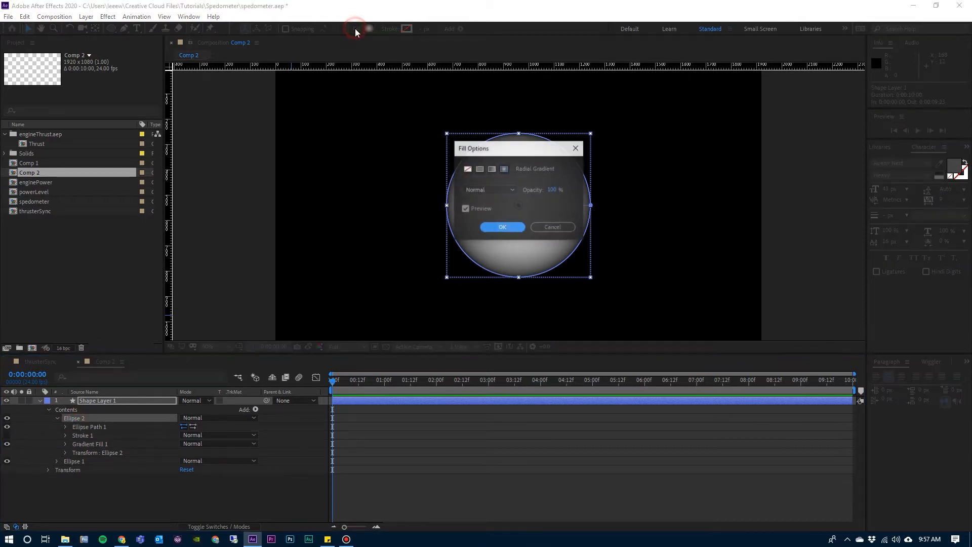
left_click(468, 169)
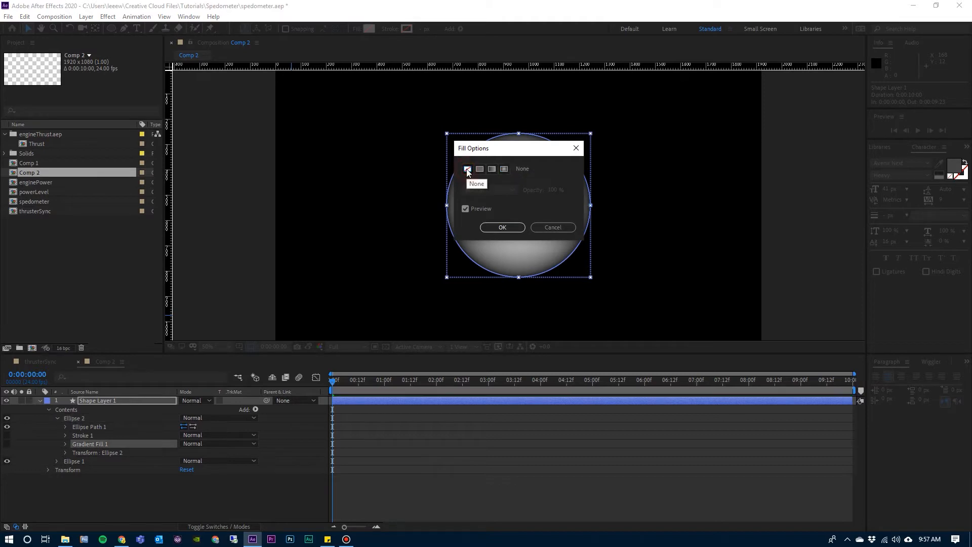
left_click(492, 227)
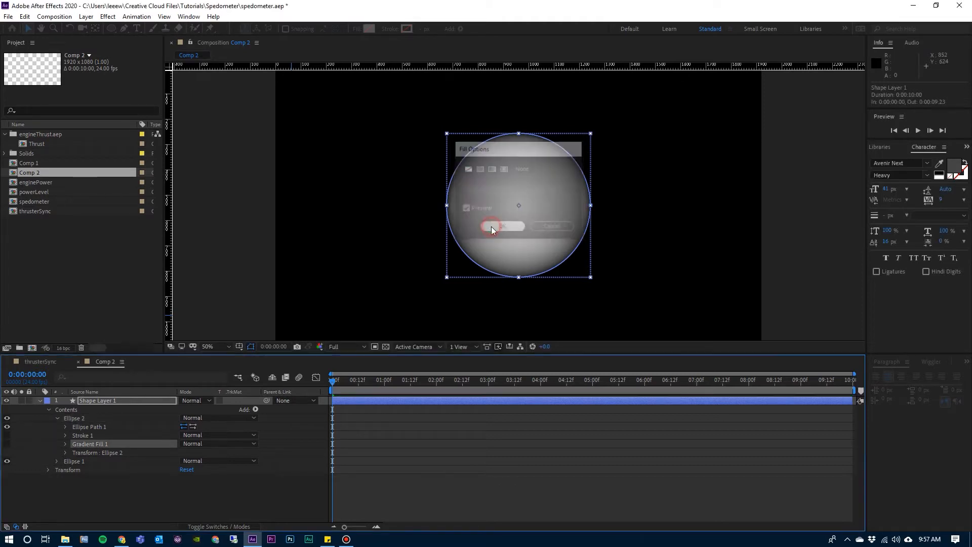
left_click(391, 29)
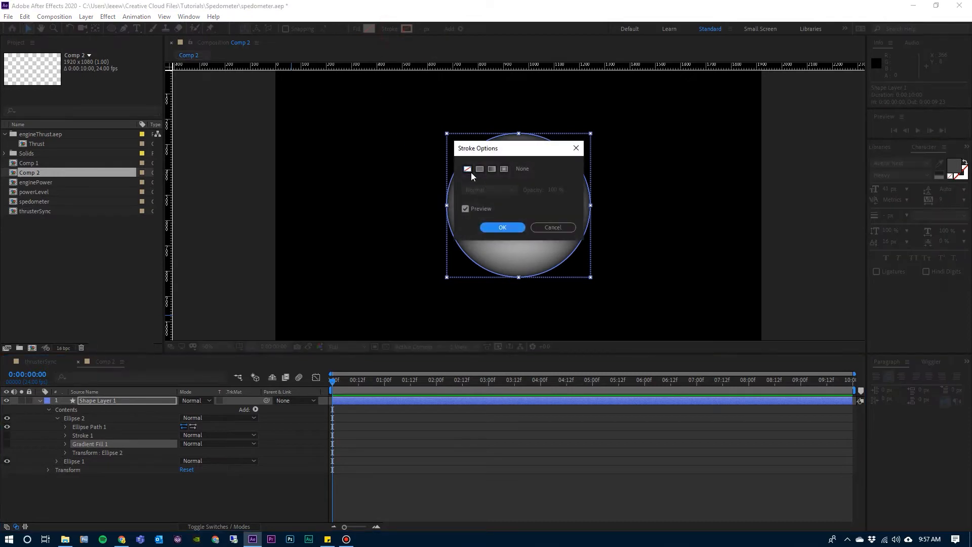
left_click(479, 170)
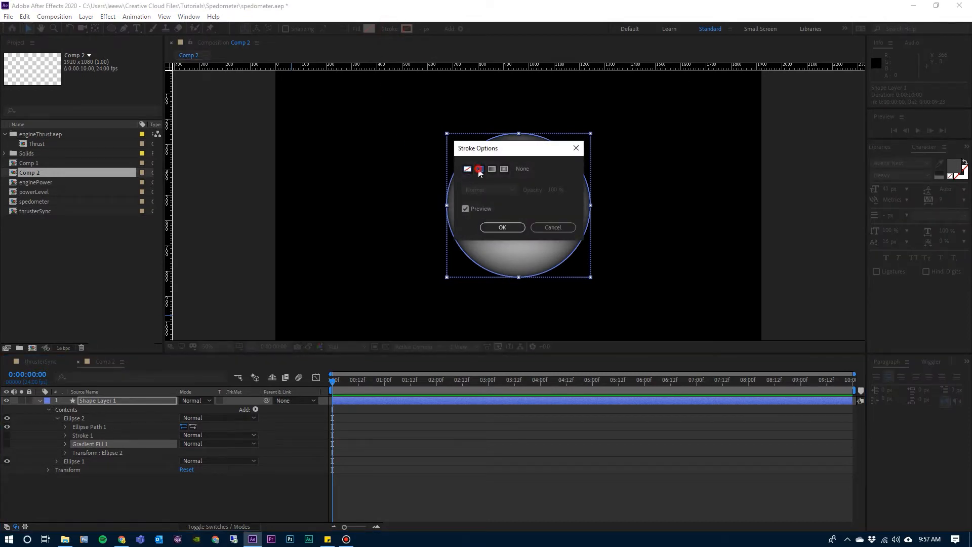
left_click(493, 228)
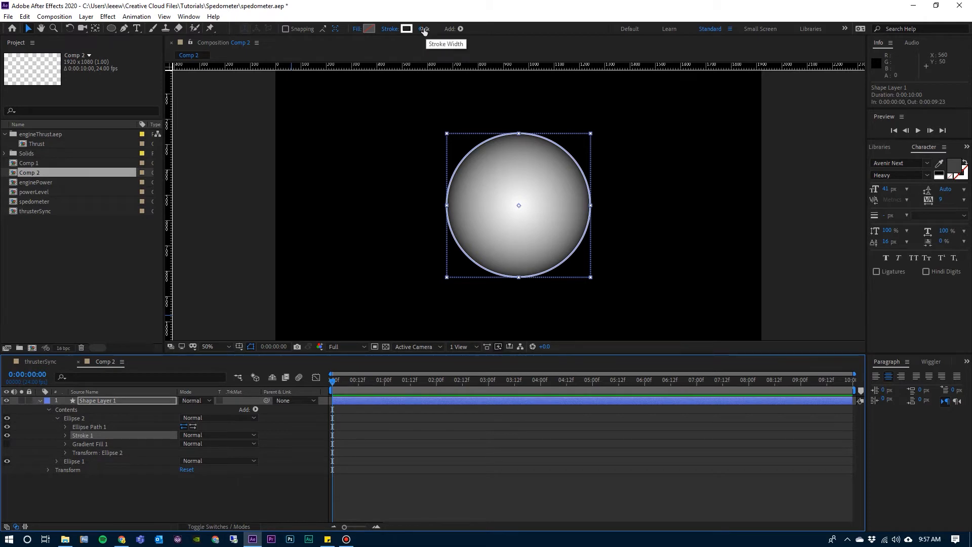
Open the duplicated ellipse's stroke width for editing, then confirm it and deselect the shape layer.
left_click(422, 33)
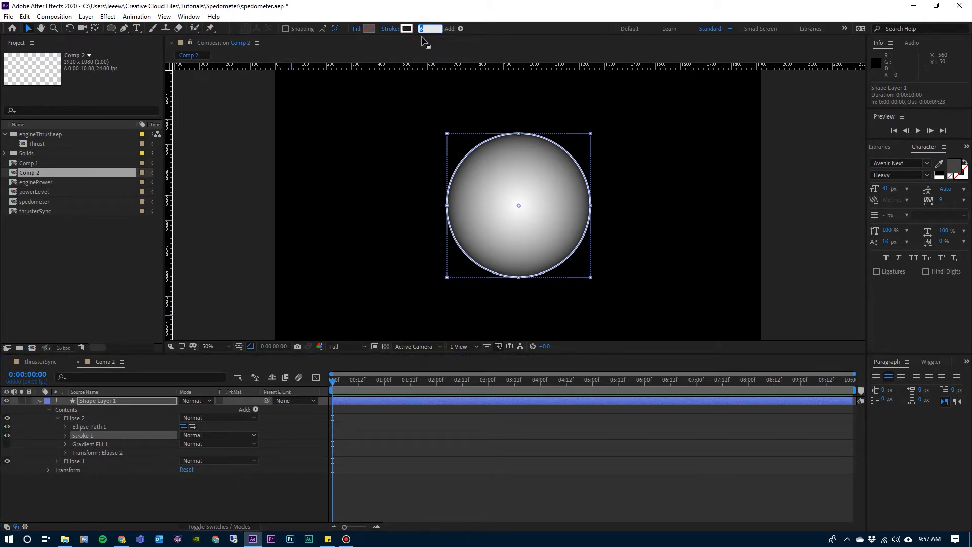
left_click(422, 36)
left_click(328, 215)
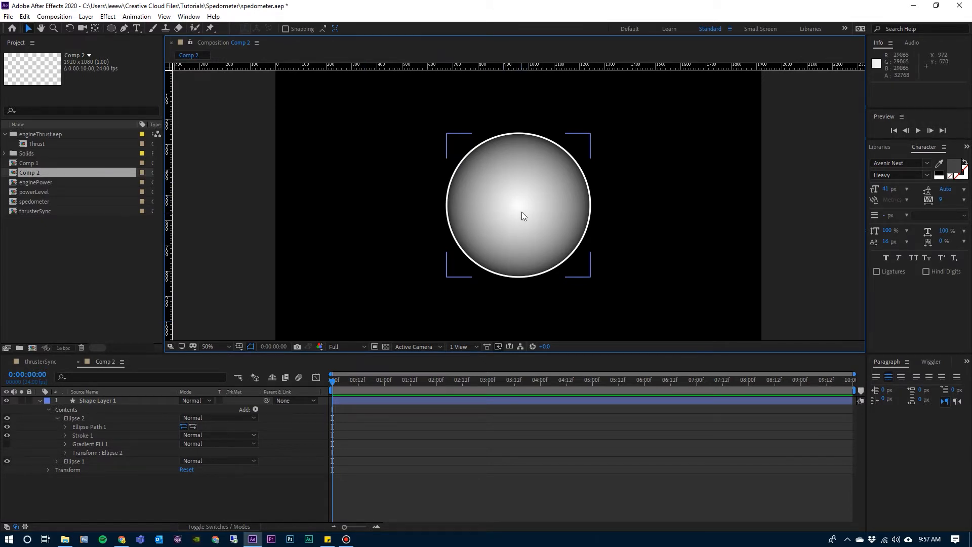
Lower the opacity of Ellipse 1's gradient fill to make the circle a dark, translucent gray inside its white outline.
left_click(55, 418)
left_click(56, 426)
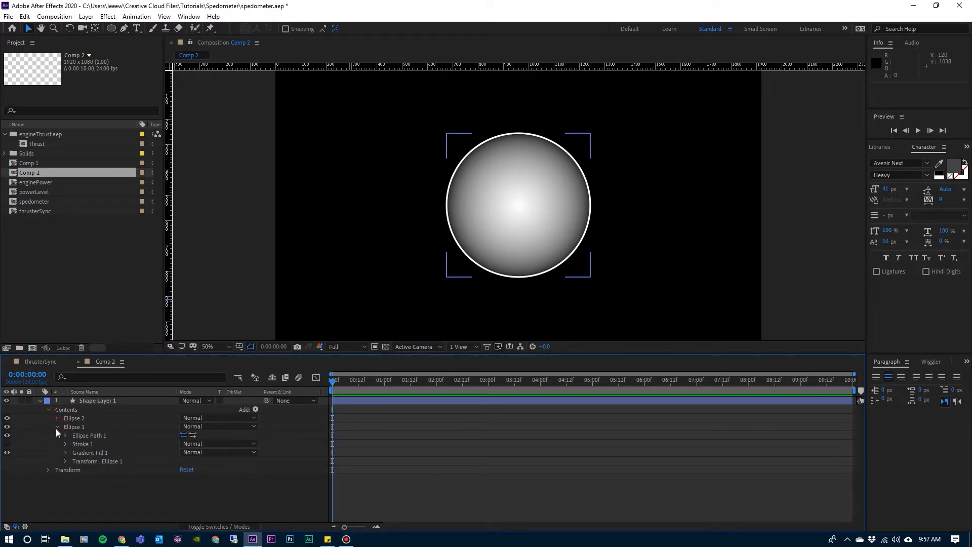
left_click(66, 452)
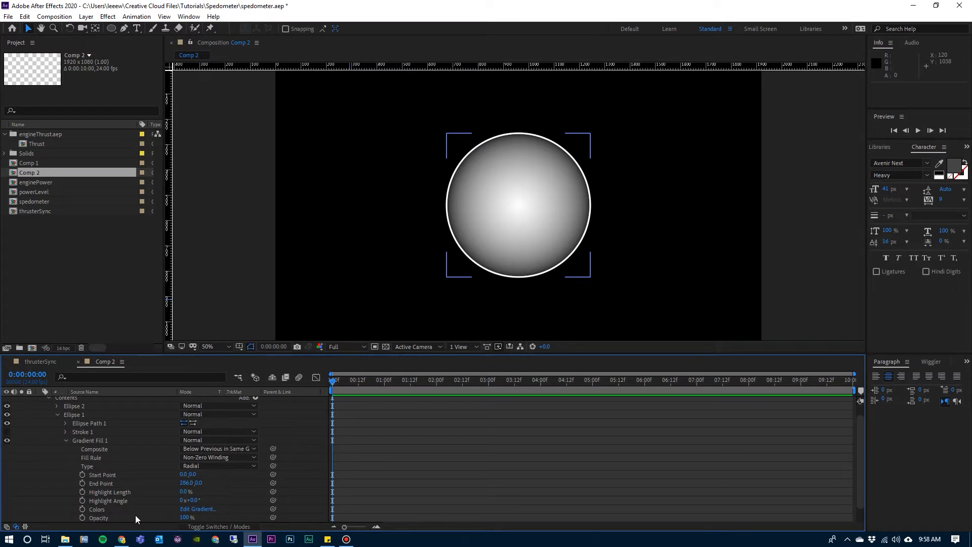
left_click(186, 517)
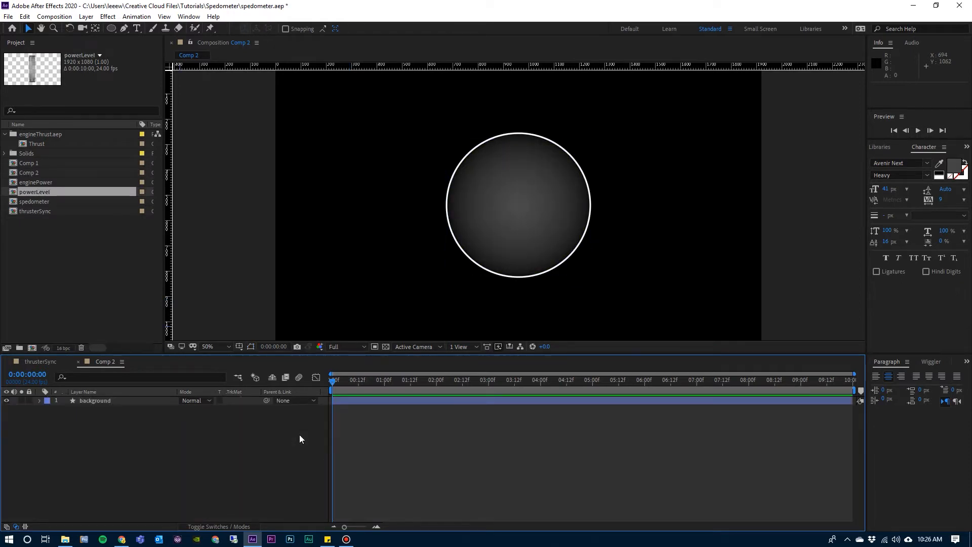
Review the finished gauge in the thrusterSync composition and return to Comp 2.
left_click(47, 363)
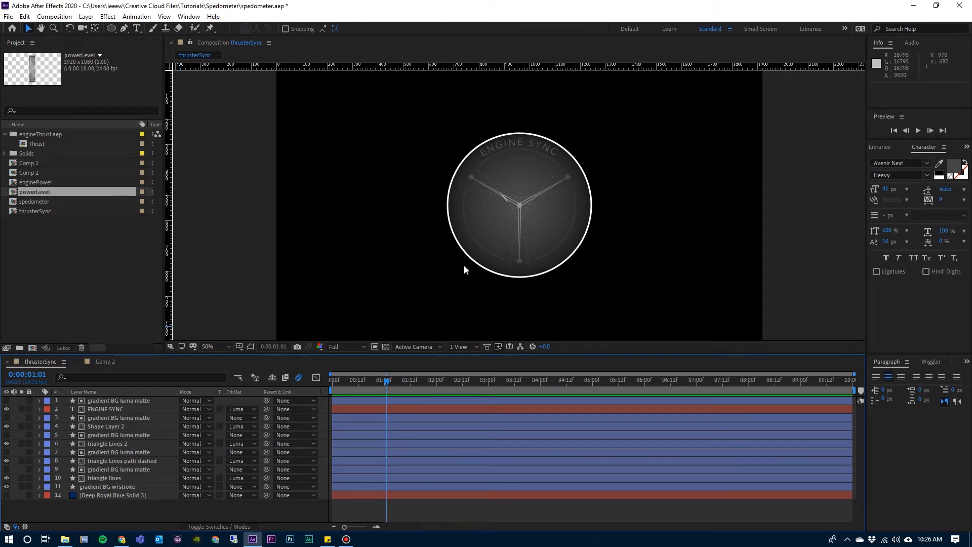
left_click(104, 362)
With no layer selected, add a composition-sized, centered star on a new shape layer using the Star Tool.
key("q")
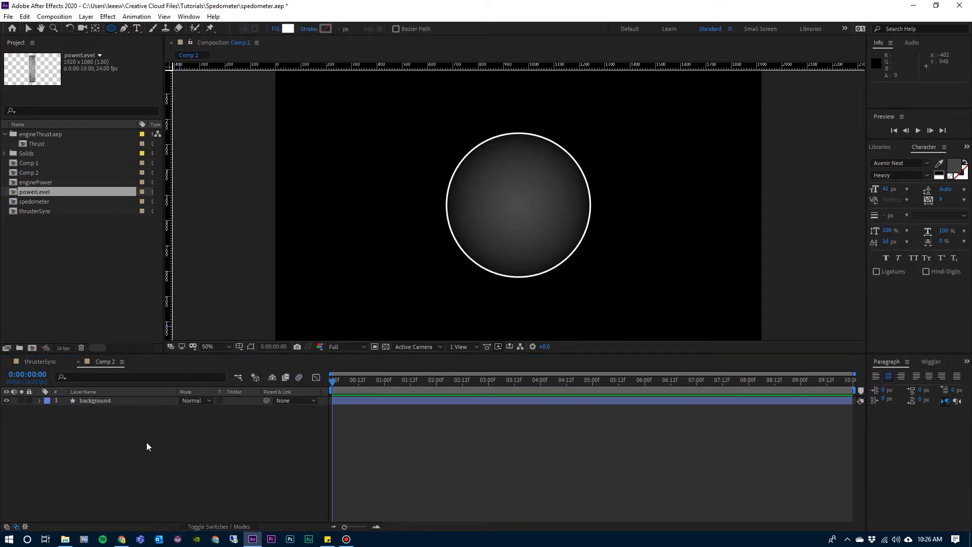
left_click(147, 442)
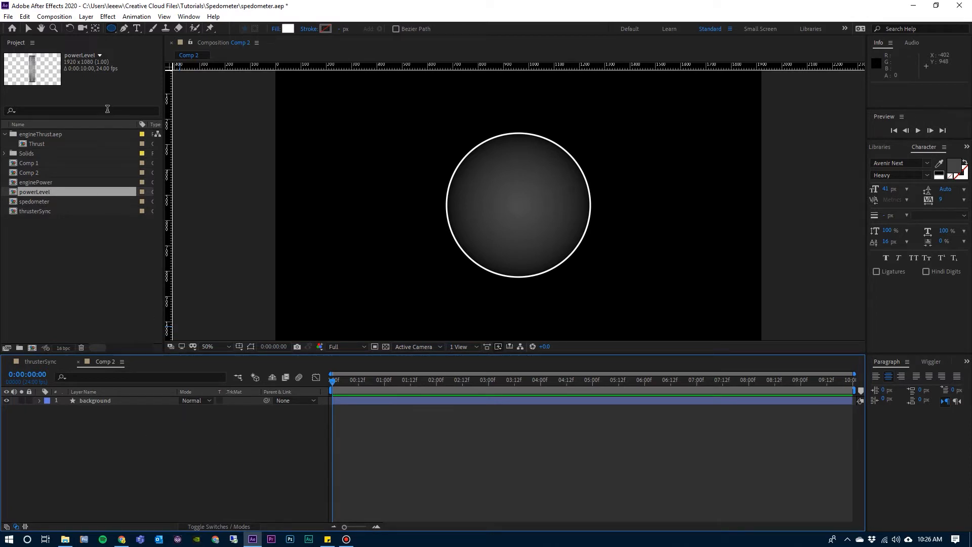
left_click(111, 28)
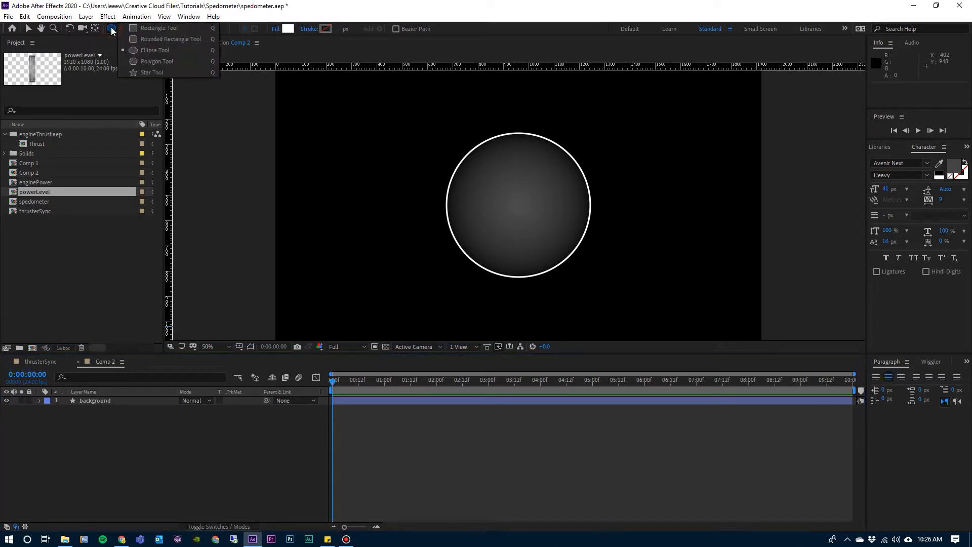
left_click(146, 73)
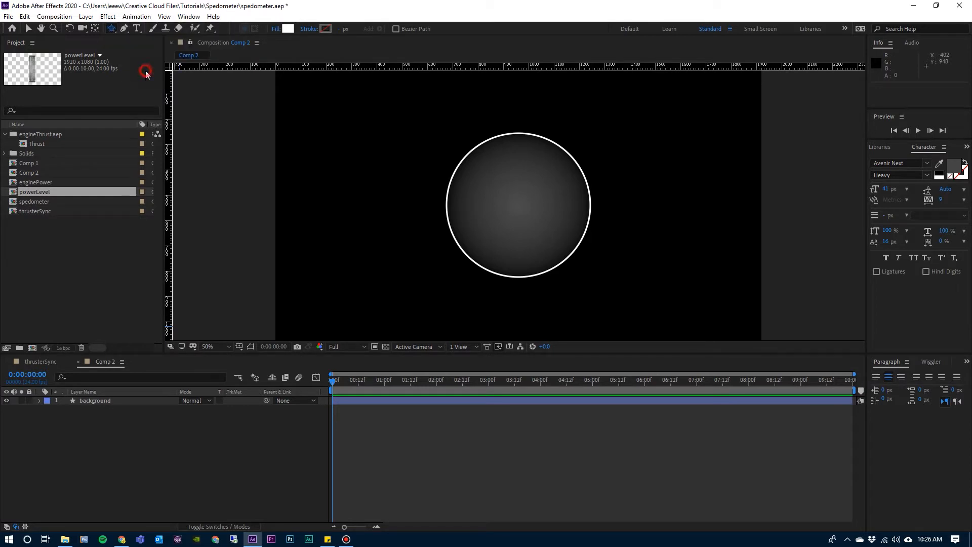
double_click(111, 28)
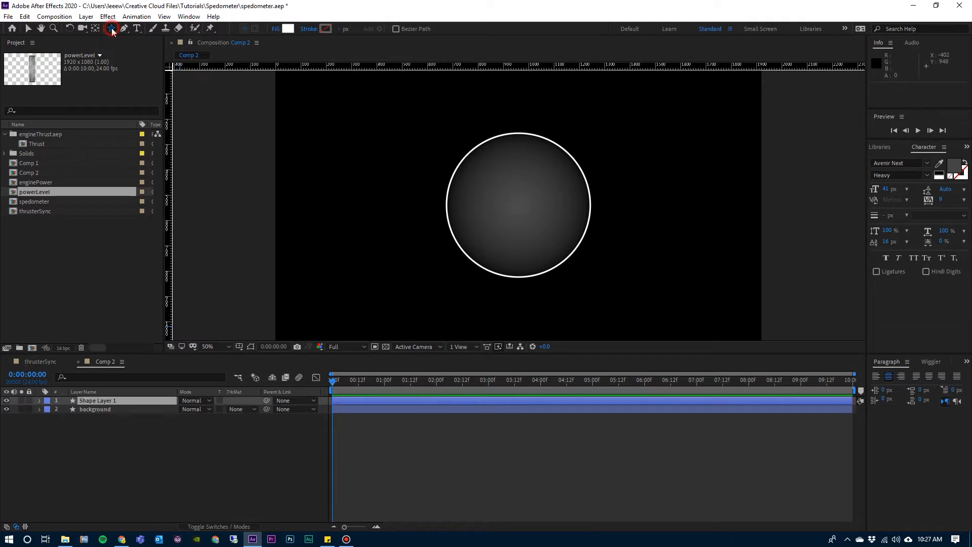
key("v")
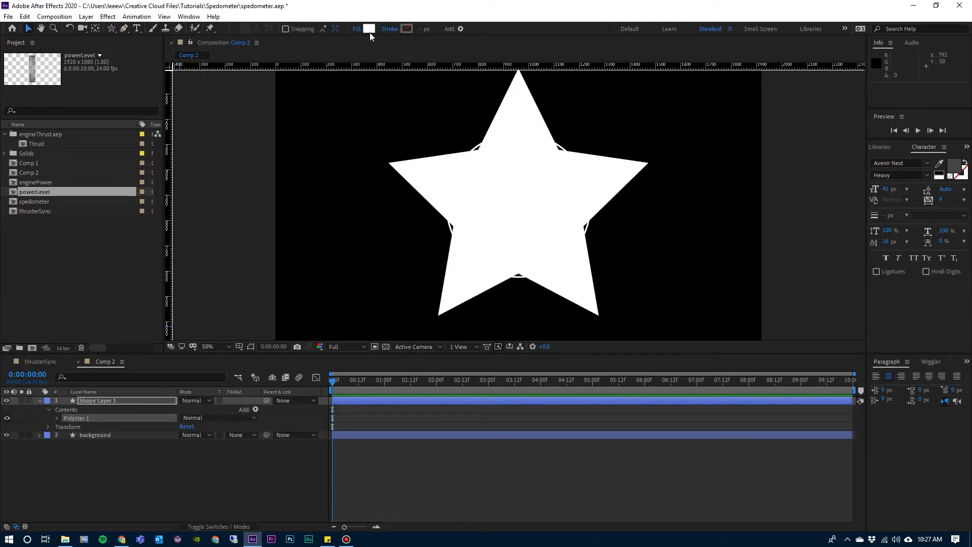
Set the star's fill to None and give it a Solid Color stroke 3 px wide.
left_click(357, 29)
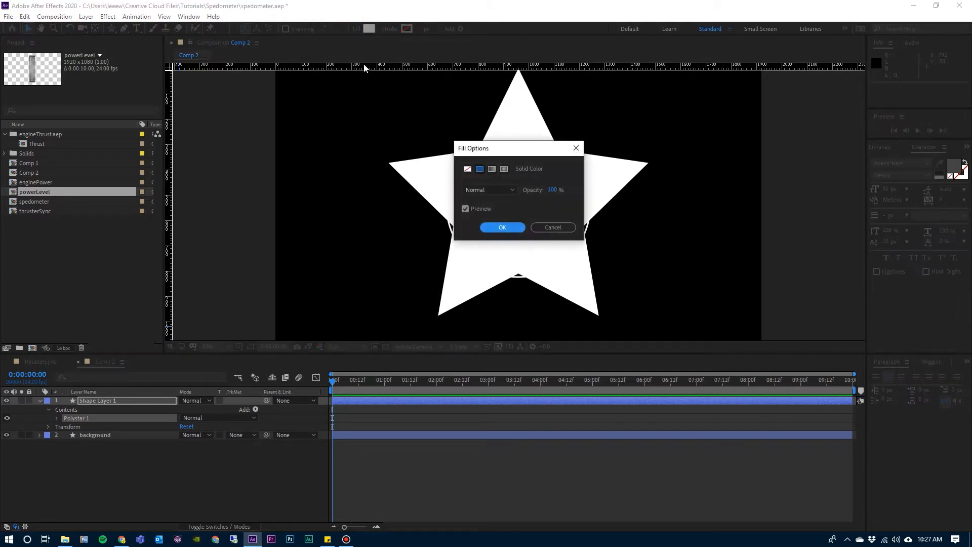
left_click(467, 169)
left_click(496, 226)
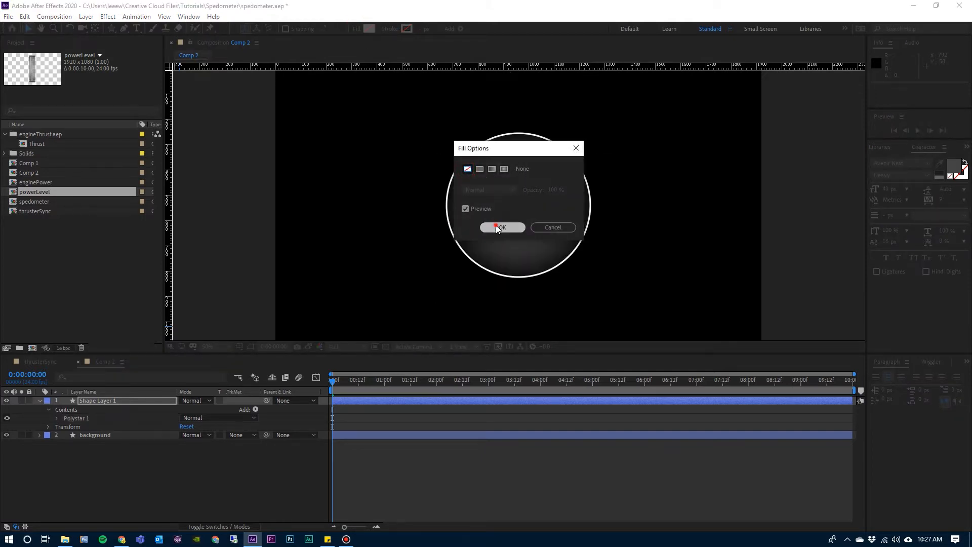
left_click(390, 29)
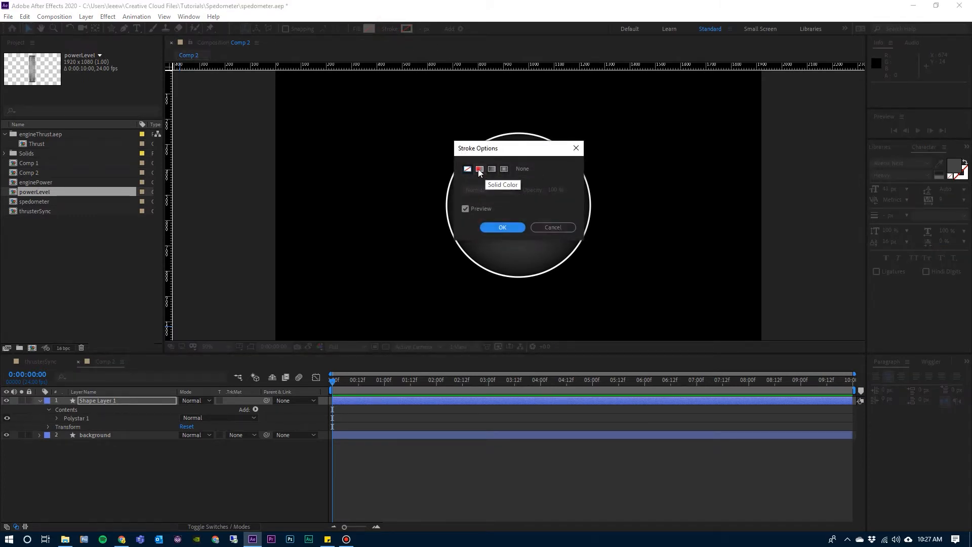
left_click(480, 169)
left_click(502, 227)
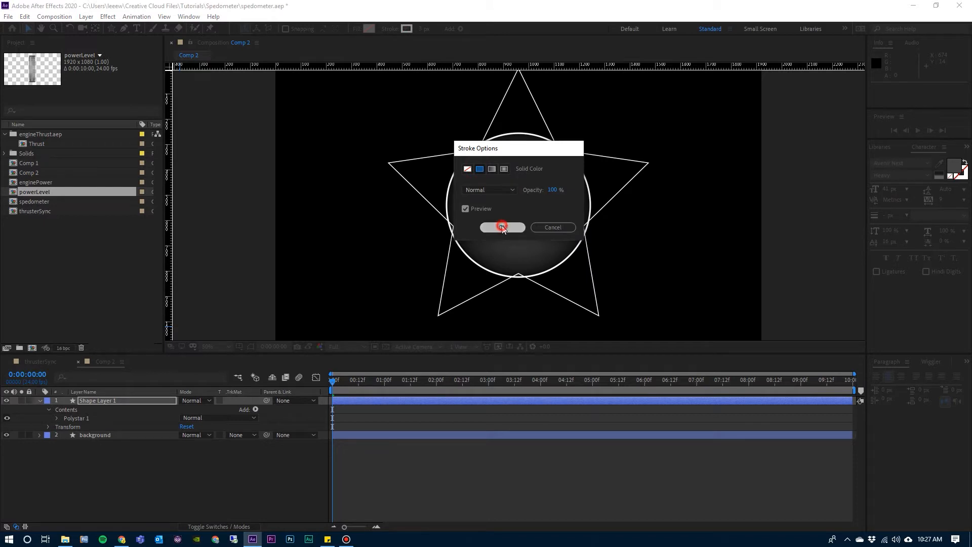
left_click(425, 29)
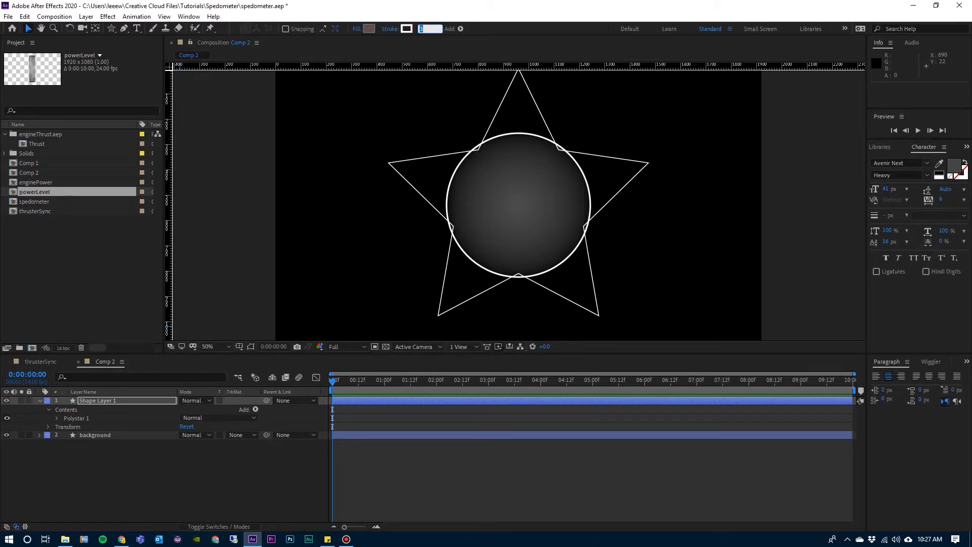
type("3")
key("Return")
Set the star's Polystar Path to 3 points and rotate it 60 degrees.
left_click(57, 418)
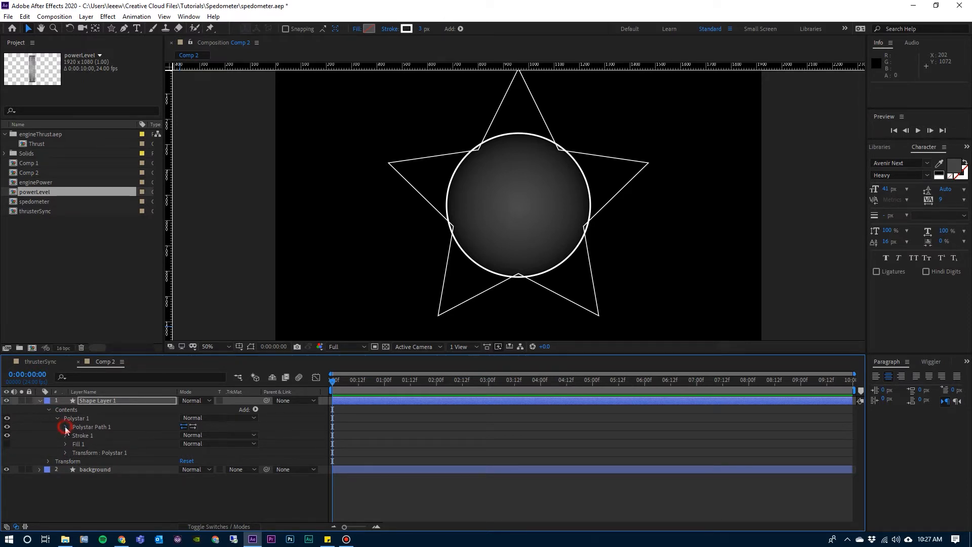
left_click(66, 427)
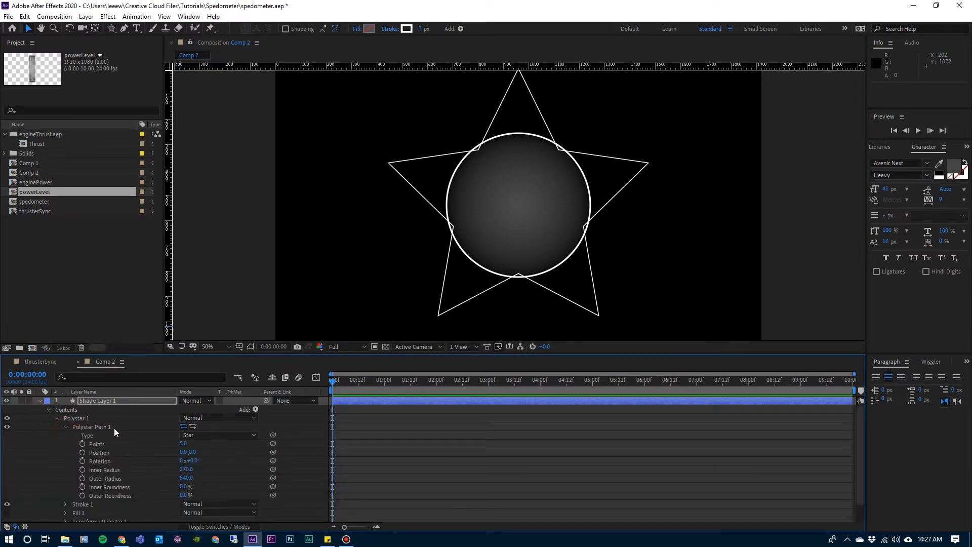
left_click(183, 443)
type("3")
key("Return")
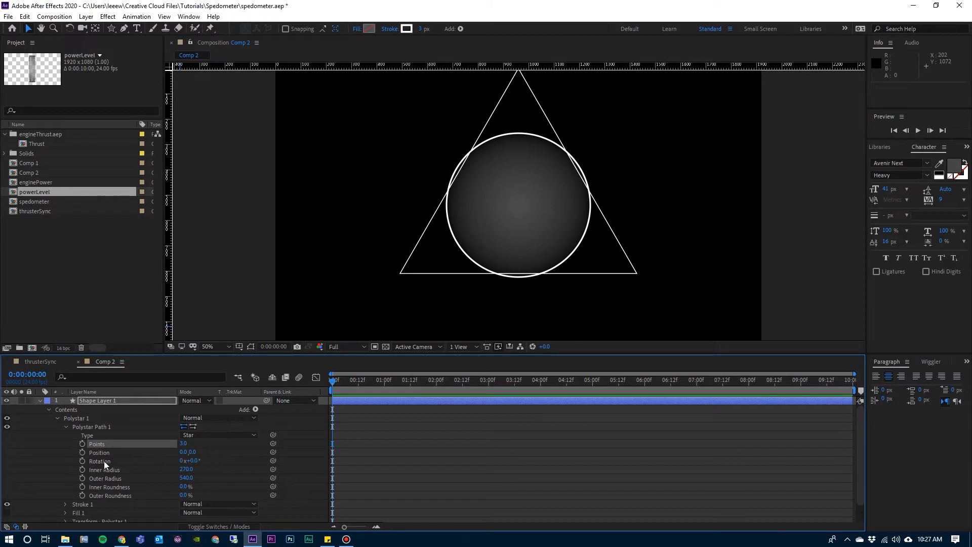
left_click(193, 461)
type("60")
key("Return")
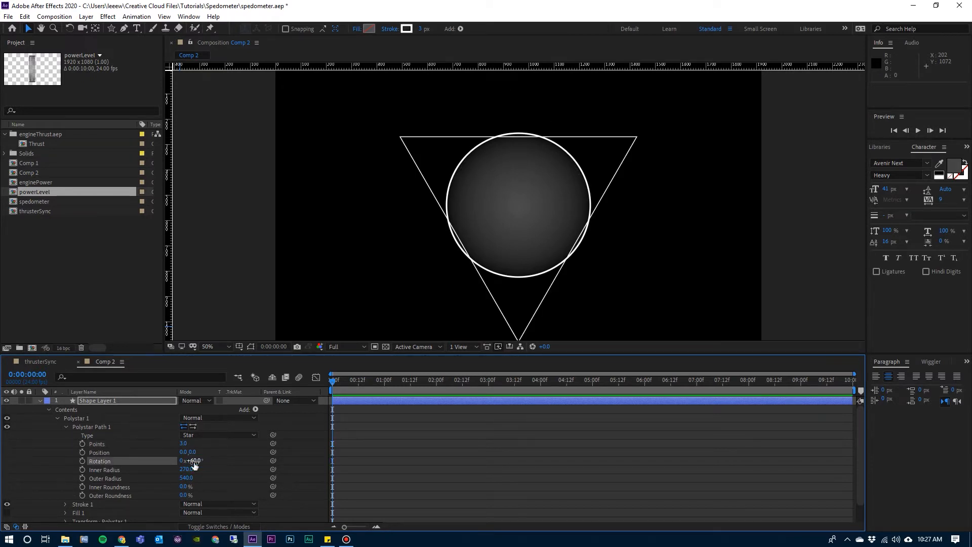
Set the star's inner radius to 6 and outer radius to 223, then collapse the Polystar 1 group.
left_click(186, 469)
left_click(190, 470)
type("6")
key("Return")
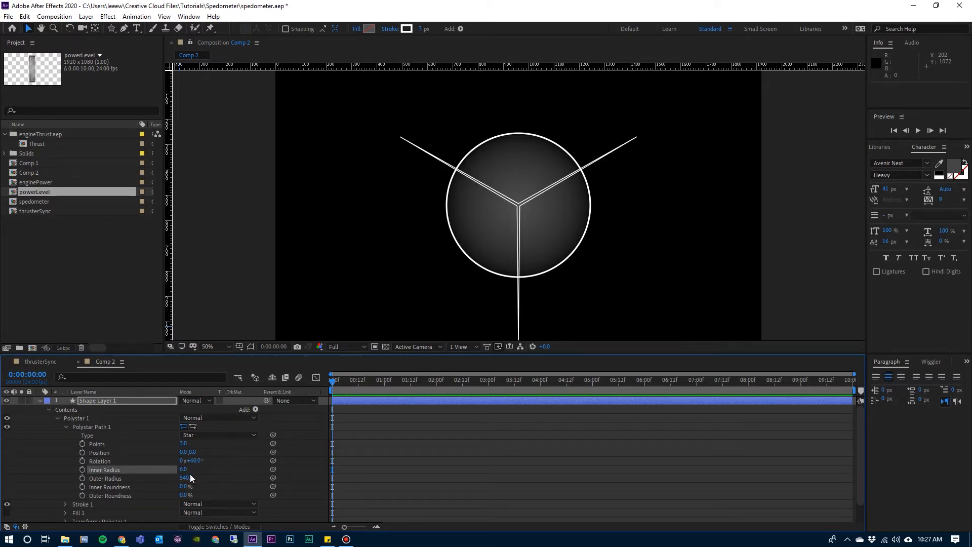
left_click(185, 477)
type("203")
key("Return")
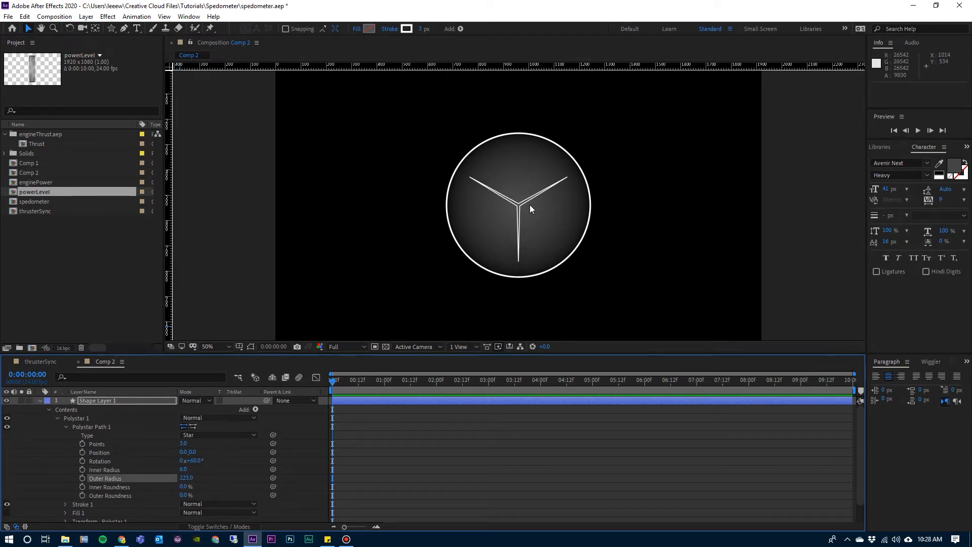
left_click(57, 418)
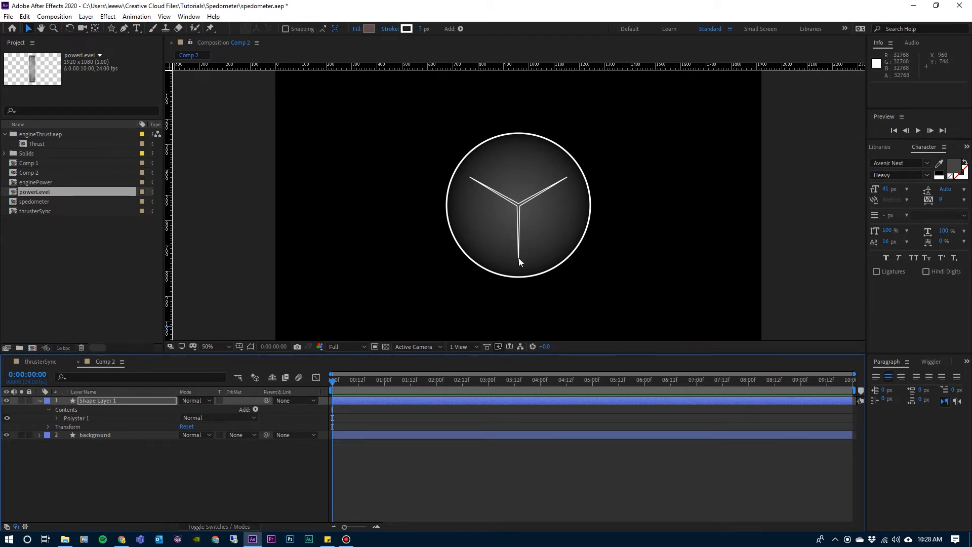
Add a composition-sized ellipse inside Shape Layer 1, alongside the three-pointed star, using the Ellipse Tool.
left_click(95, 401)
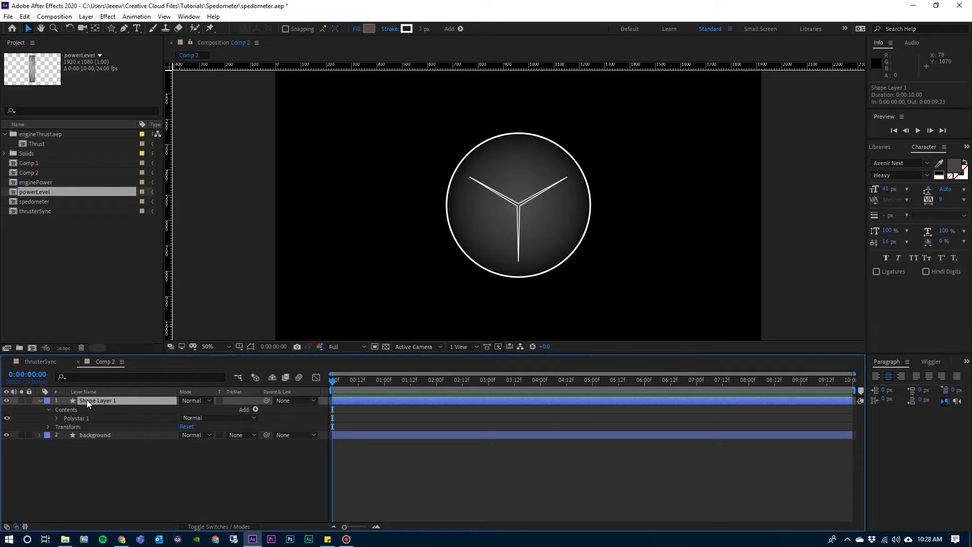
left_click(111, 28)
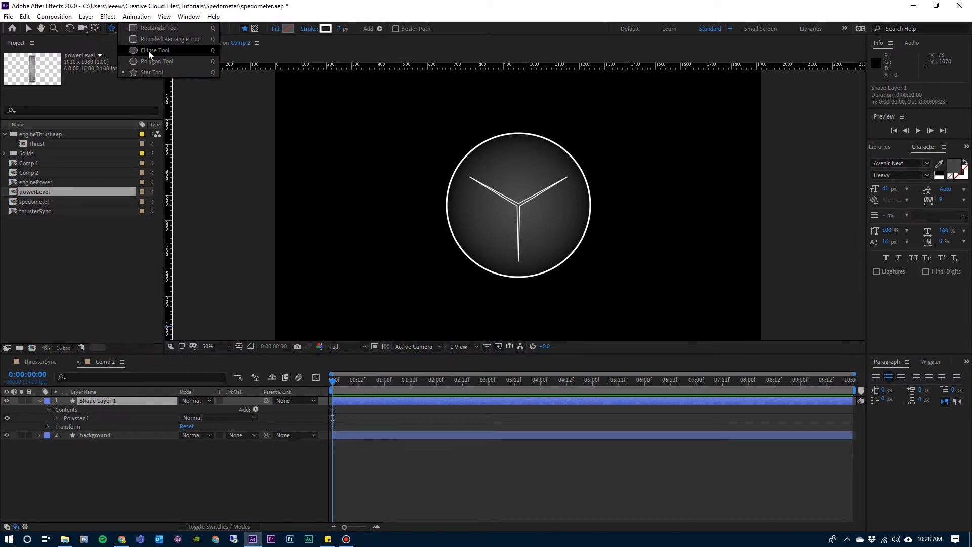
left_click(148, 50)
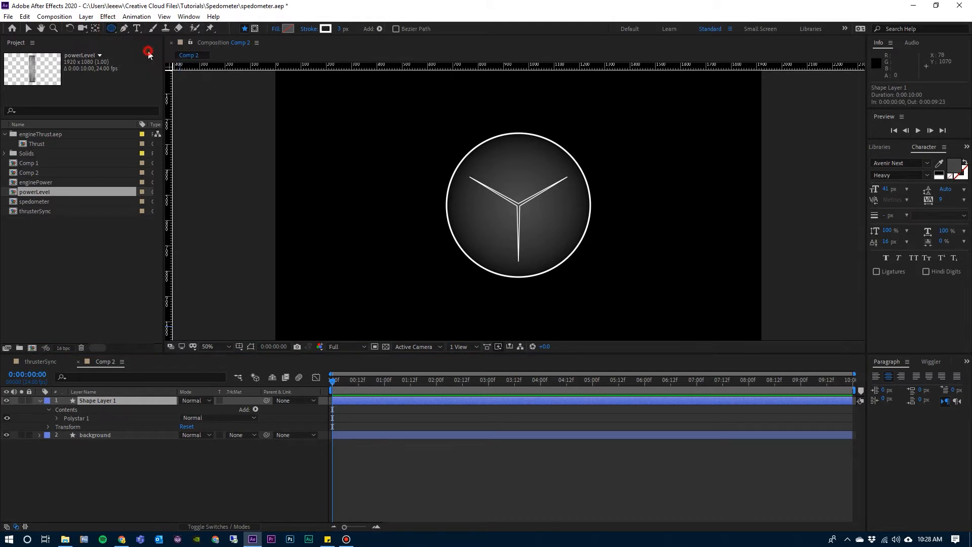
double_click(111, 28)
key("v")
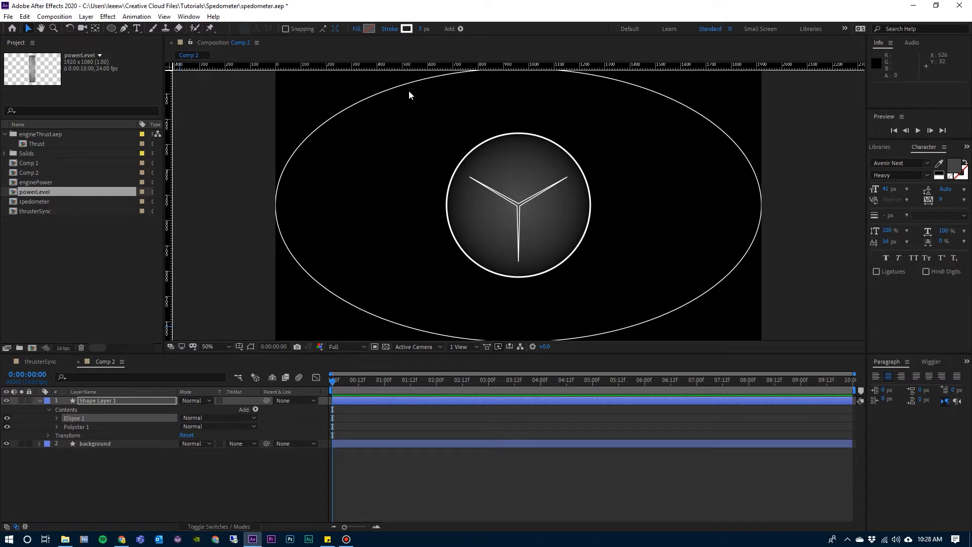
Set the new ellipse's fill to Solid Color and its stroke to None.
left_click(357, 29)
left_click(481, 168)
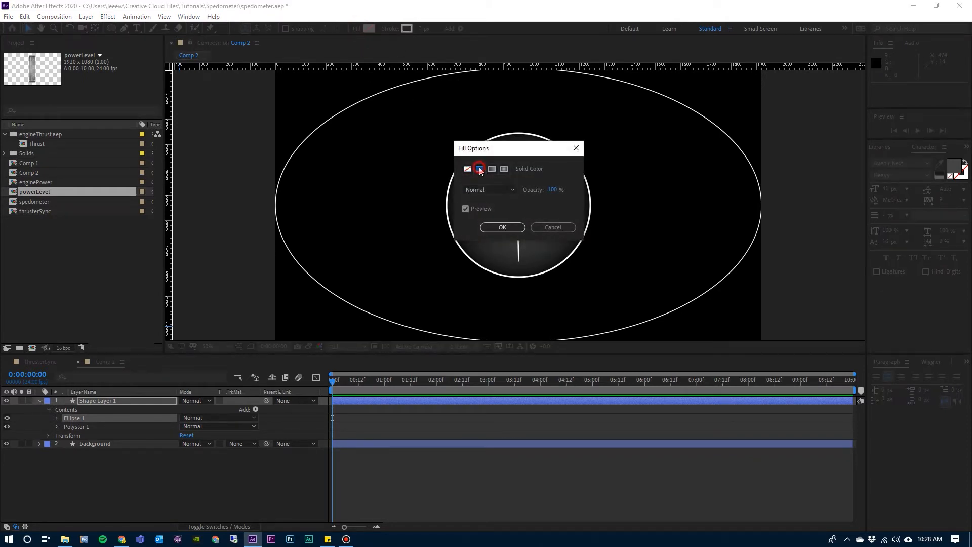
left_click(501, 228)
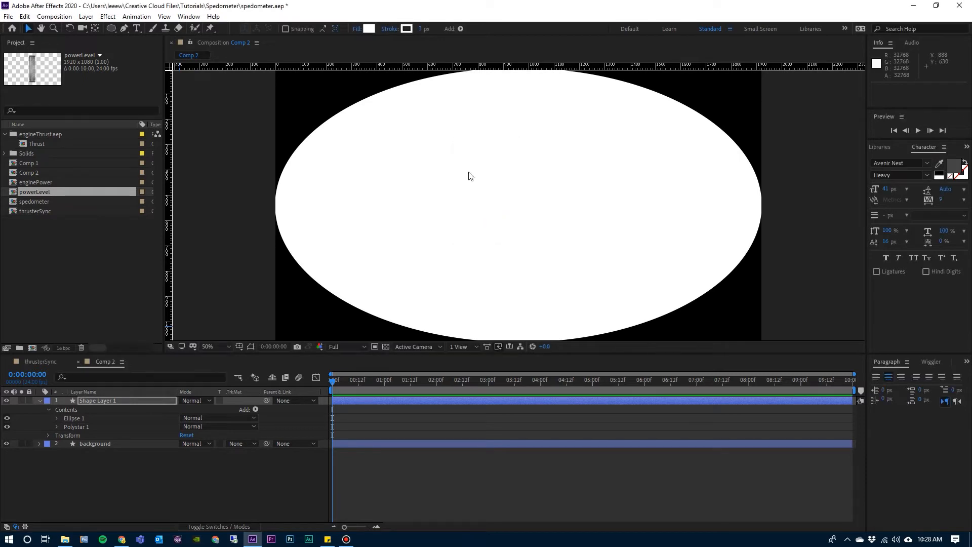
left_click(390, 29)
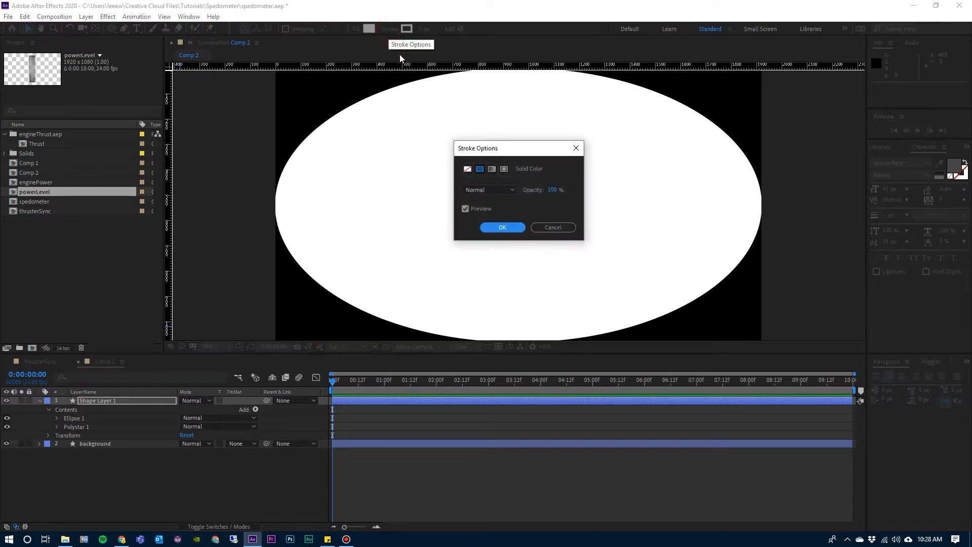
left_click(467, 169)
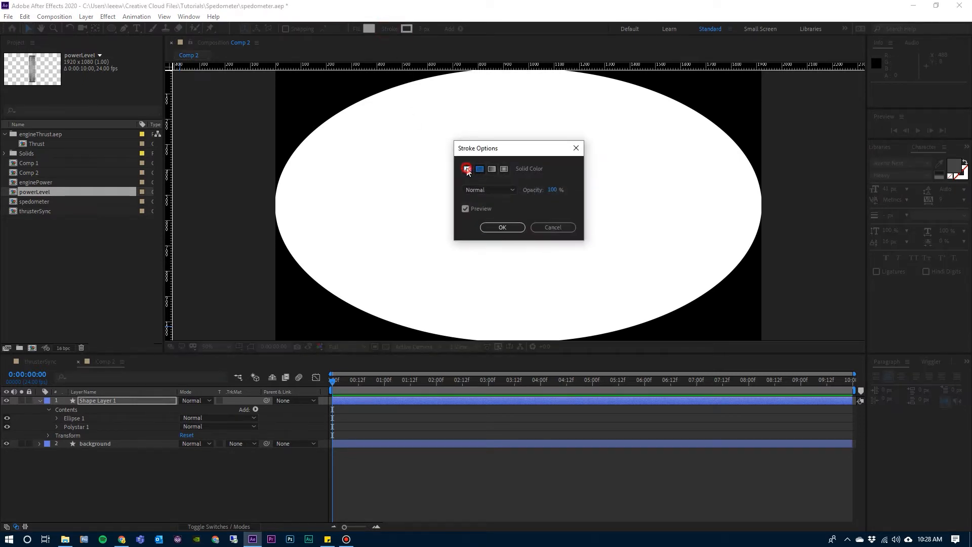
left_click(494, 224)
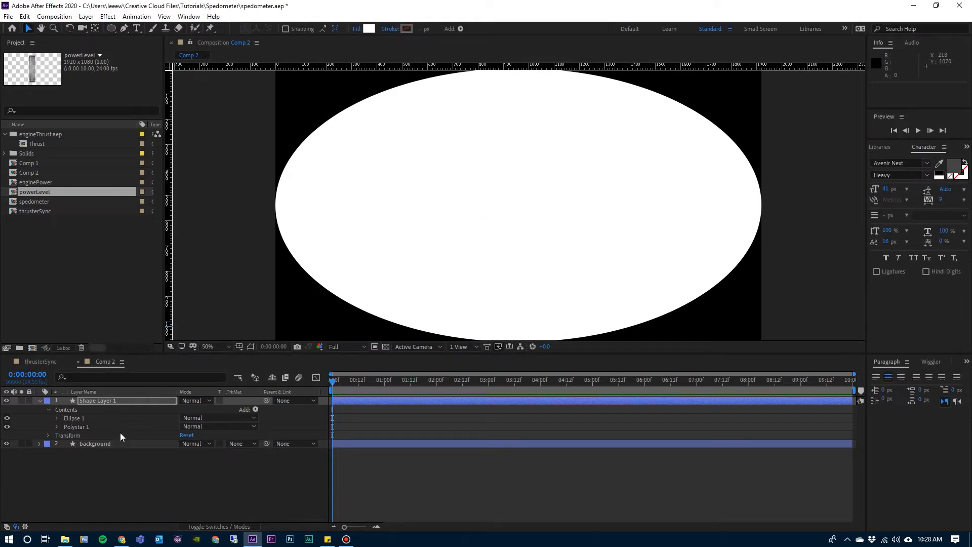
Set the new ellipse's path size in Shape Layer 1 to 20 by 20, unlinking its proportions, and collapse the Ellipse 1 group.
left_click(68, 418)
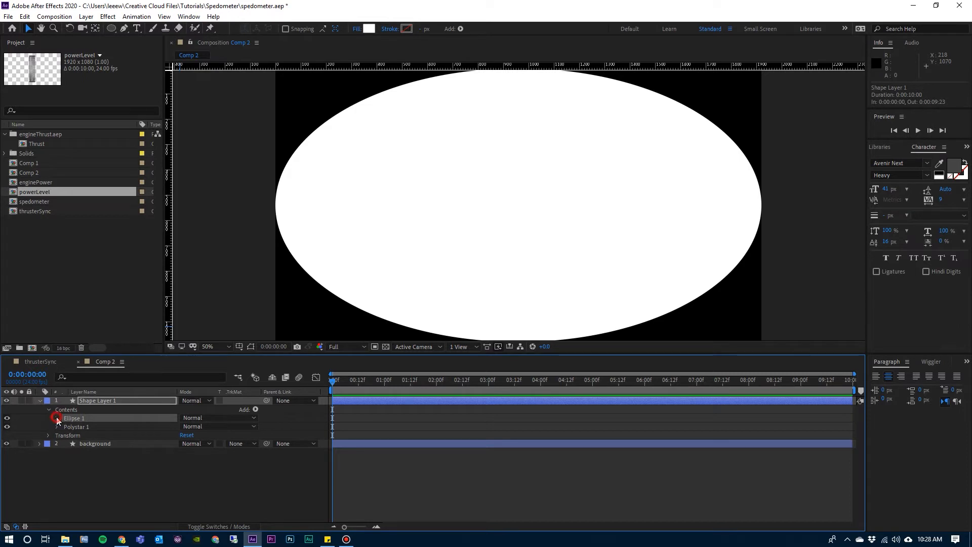
left_click(57, 418)
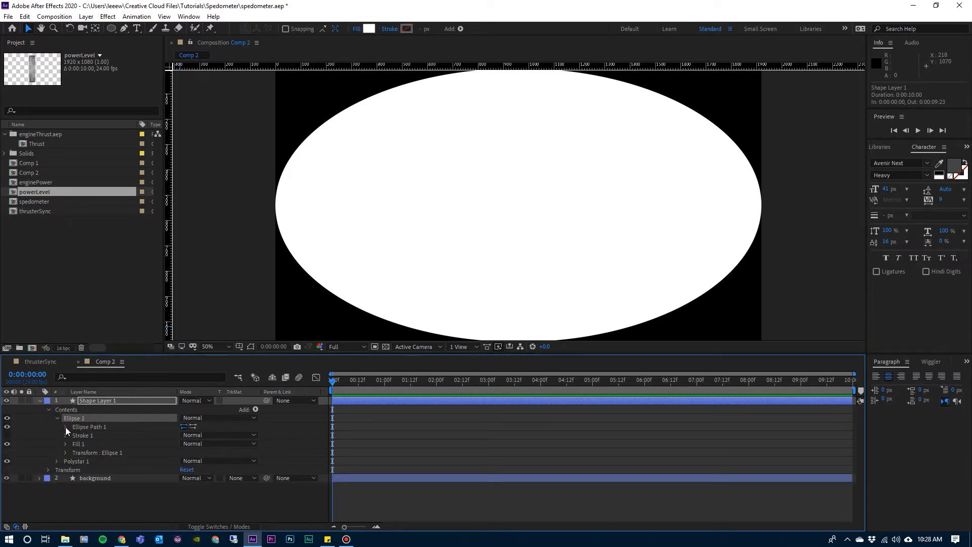
left_click(65, 427)
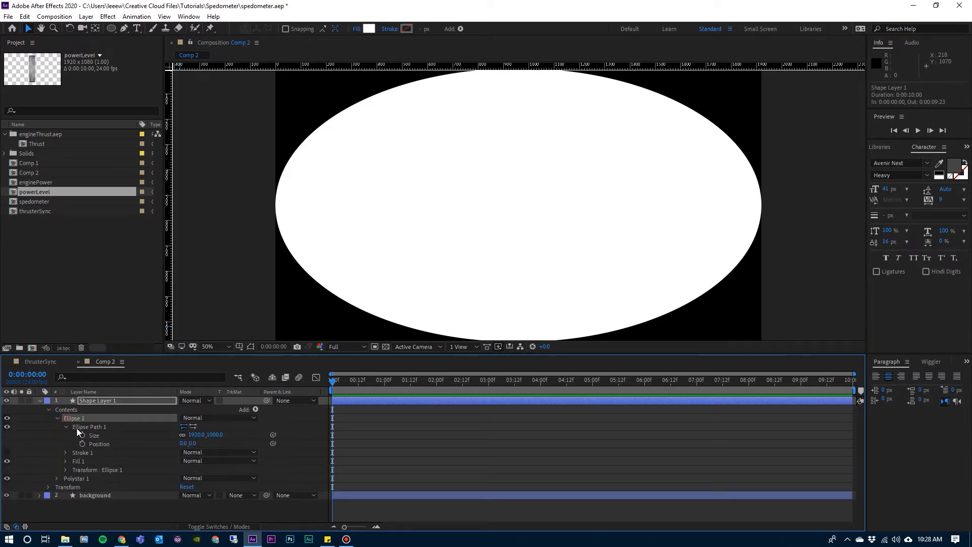
left_click(192, 435)
type("20")
key("Tab")
type("20")
key("Tab")
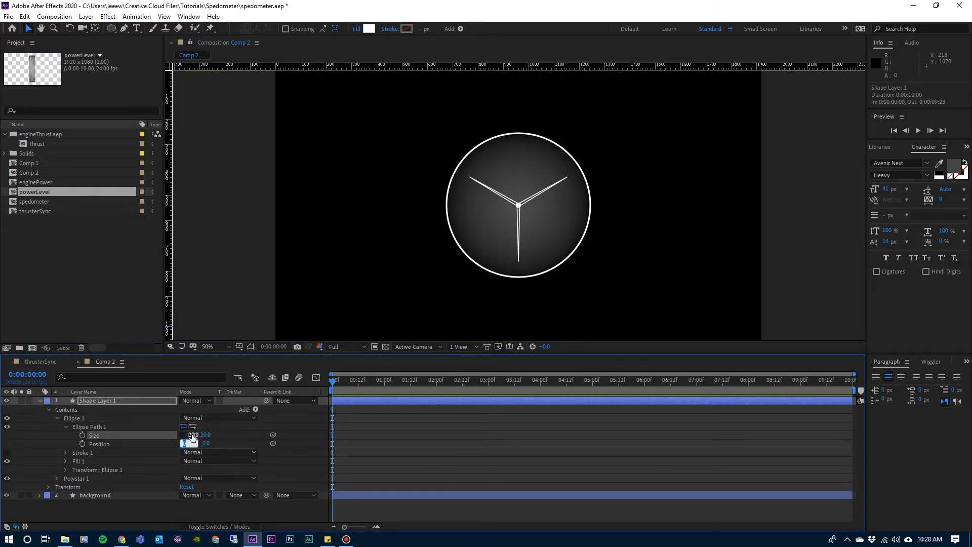
key("Return")
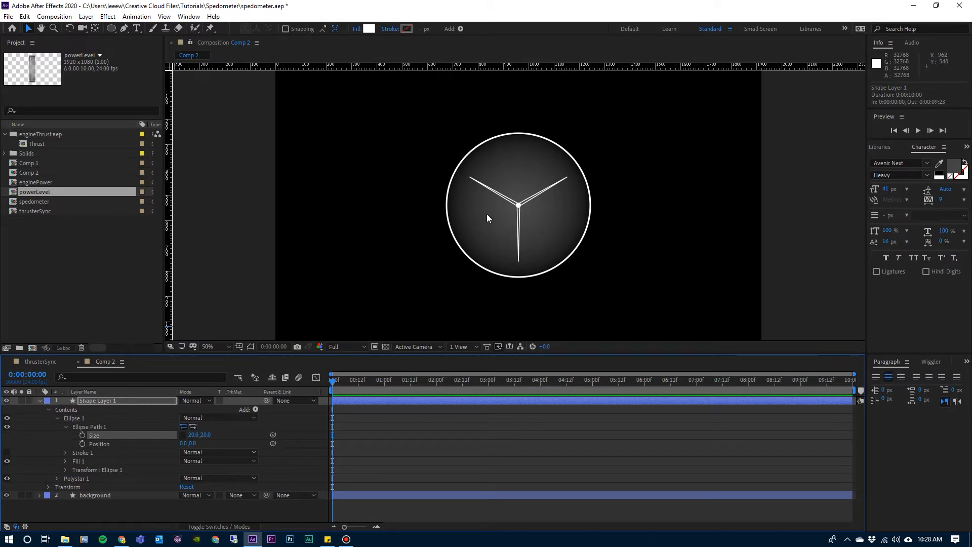
left_click(56, 418)
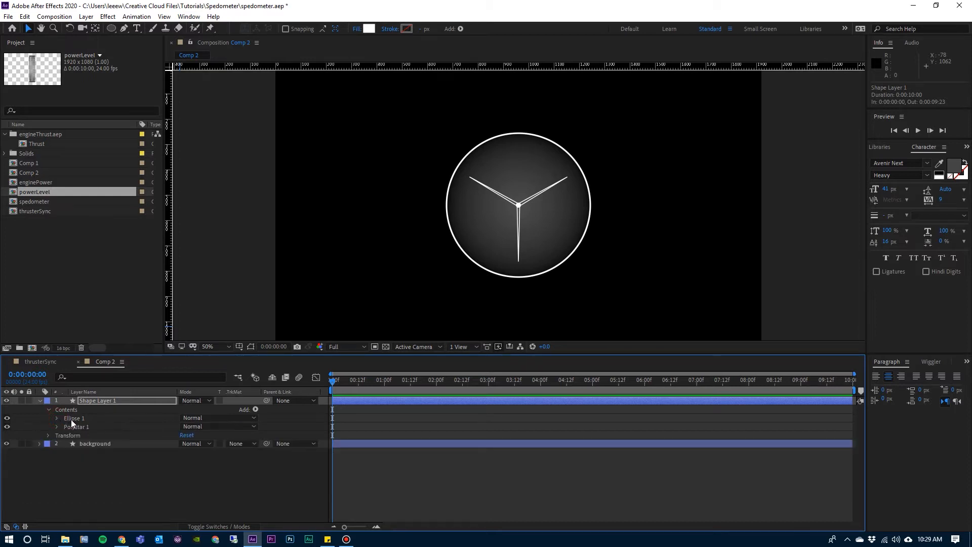
Duplicate the small centre circle and nudge the copy onto the tip of the star's upper-left arm.
left_click(72, 419)
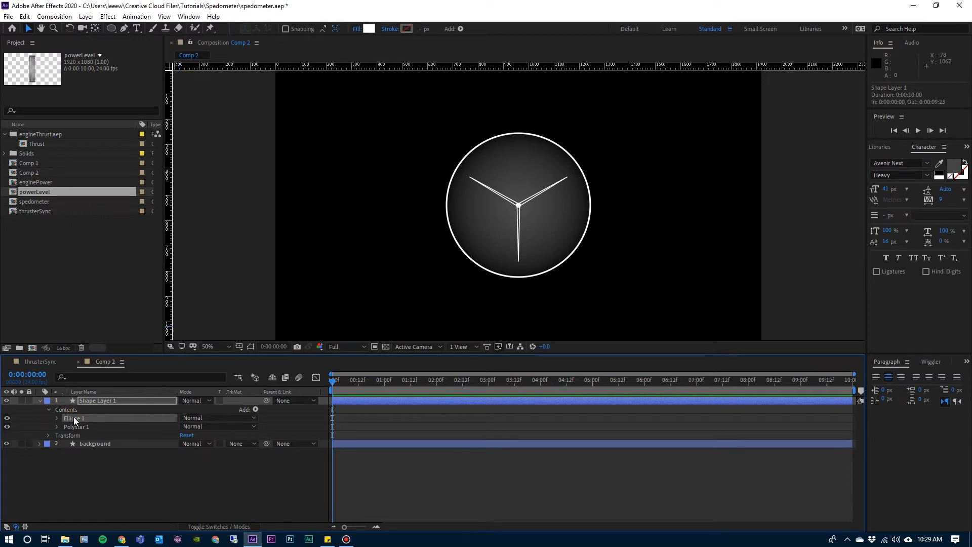
key("ctrl+d")
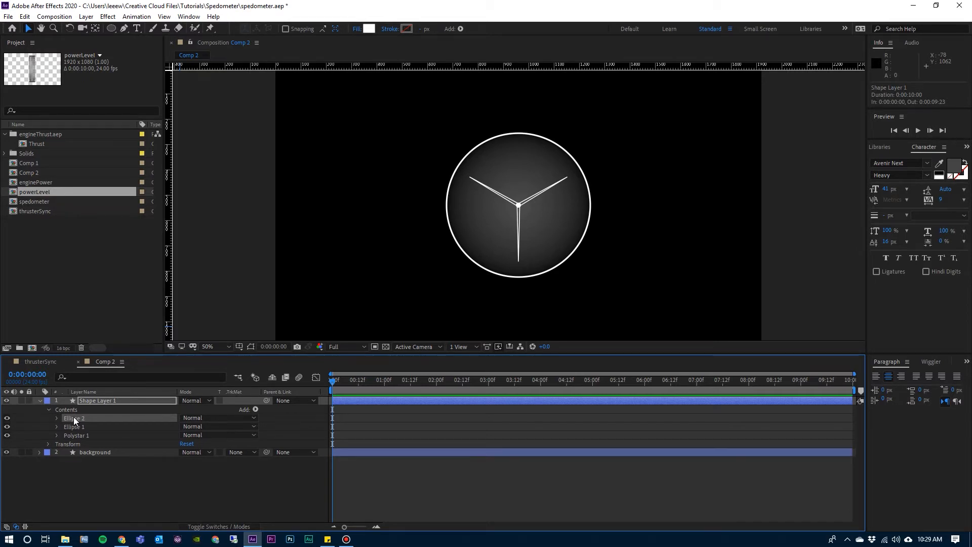
key("shift+Up")
key("shift+Up")
key("shift+Up")
key("shift+Up")
key("shift+Up")
key("shift+Up")
key("shift+Up")
key("shift+Up")
key("shift+Up")
key("shift+Up")
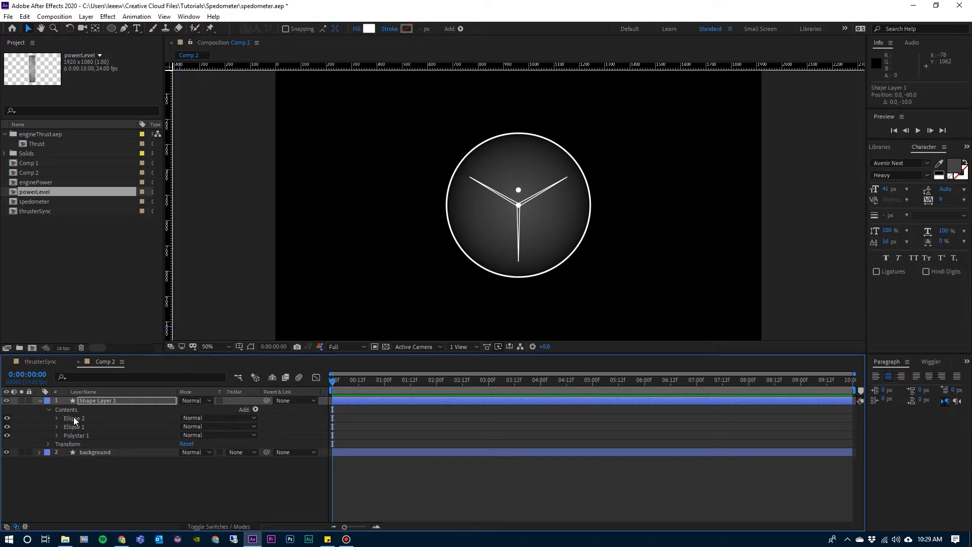
key("shift+Left")
key("shift+Left")
key("shift+Left")
key("shift+Left")
key("shift+Left")
key("shift+Left")
key("shift+Left")
key("shift+Left")
key("shift+Left")
key("shift+Up")
key("shift+Up")
key("shift+Left")
key("shift+Left")
key("shift+Left")
key("shift+Left")
key("shift+Left")
key("shift+Left")
key("shift+Left")
key("shift+Left")
key("shift+Left")
key("shift+Left")
key("shift+Left")
key("Down")
key("Down")
Duplicate the upper-left circle and nudge the copy horizontally to position 200, -116, onto the tip of the star's upper-right arm.
left_click(74, 417)
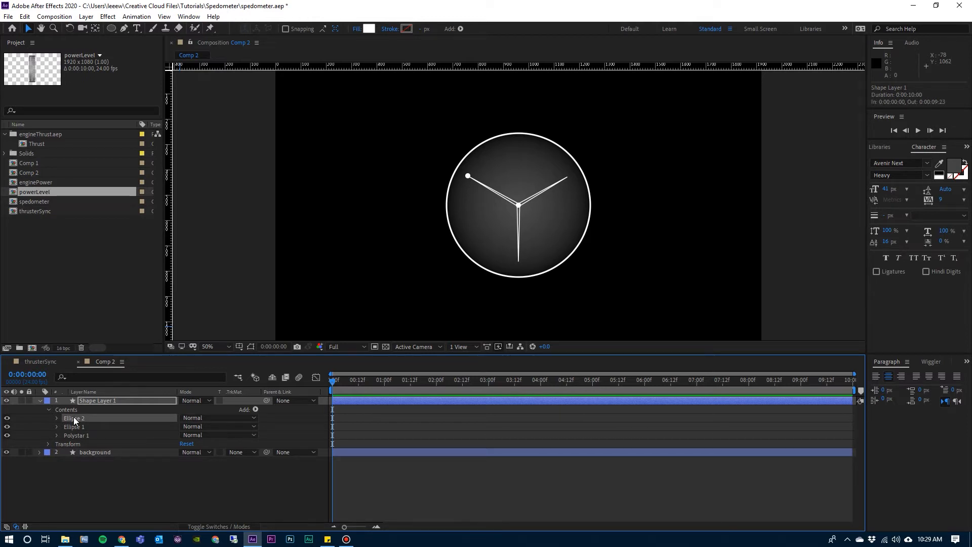
key("ctrl+d")
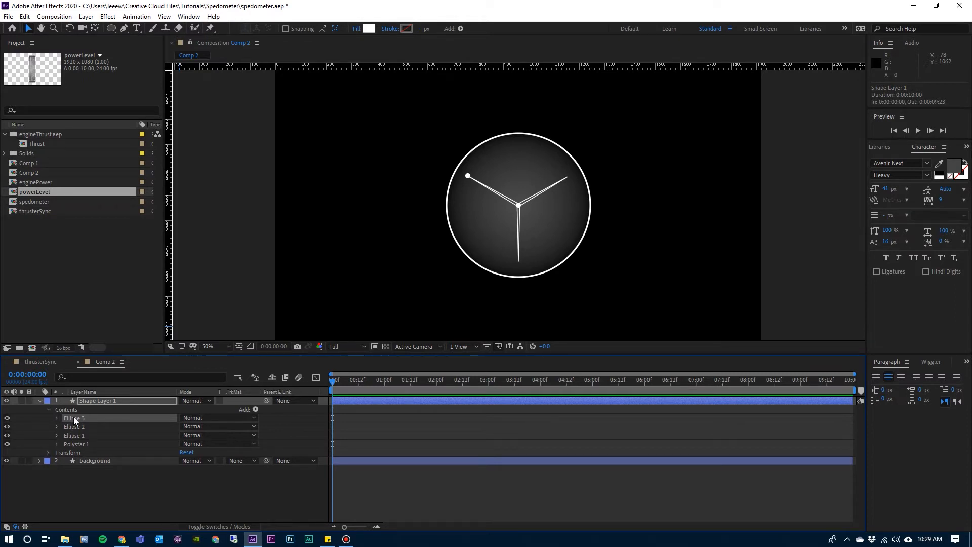
key("shift+Right")
key("shift+Right")
key("shift+Right")
key("shift+Right")
key("shift+Right")
key("shift+Right")
key("shift+Right")
key("shift+Right")
key("shift+Right")
key("shift+Right")
key("shift+Right")
key("shift+Right")
key("shift+Right")
key("shift+Right")
key("shift+Right")
key("shift+Right")
key("shift+Right")
key("shift+Right")
key("shift+Right")
key("shift+Right")
key("shift+Right")
key("shift+Right")
key("shift+Right")
key("shift+Right")
key("shift+Right")
key("shift+Right")
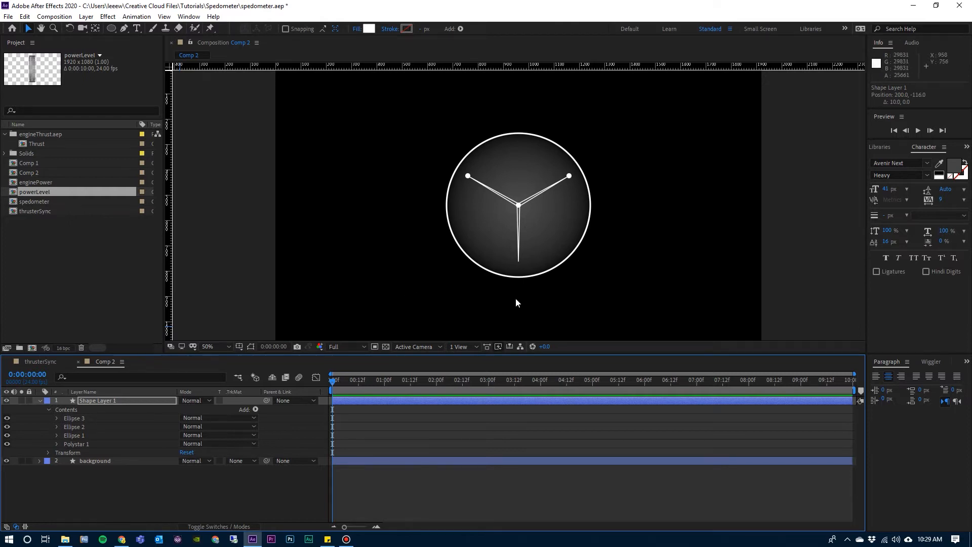
Duplicate the centre circle Ellipse 1 and nudge the copy straight down onto the tip of the star's lower arm.
left_click(71, 436)
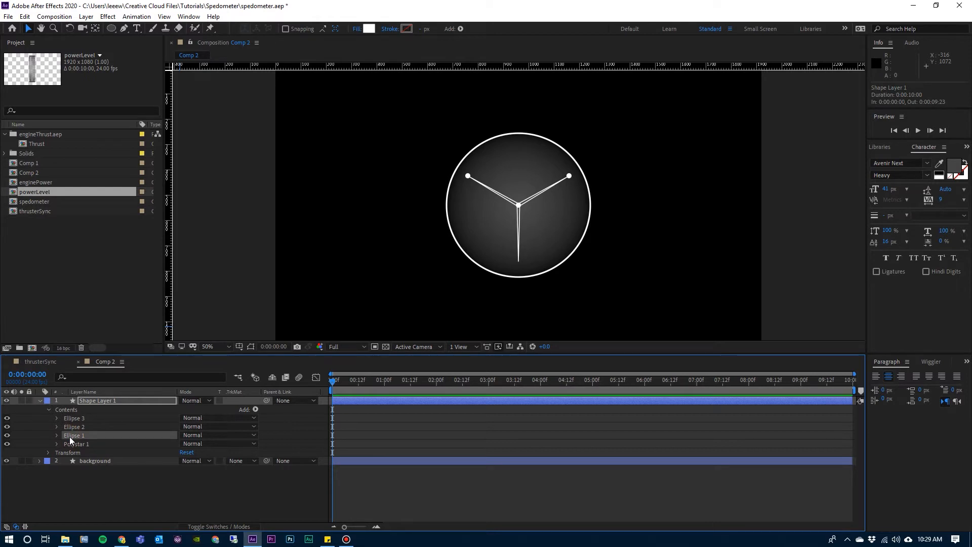
key("ctrl+d")
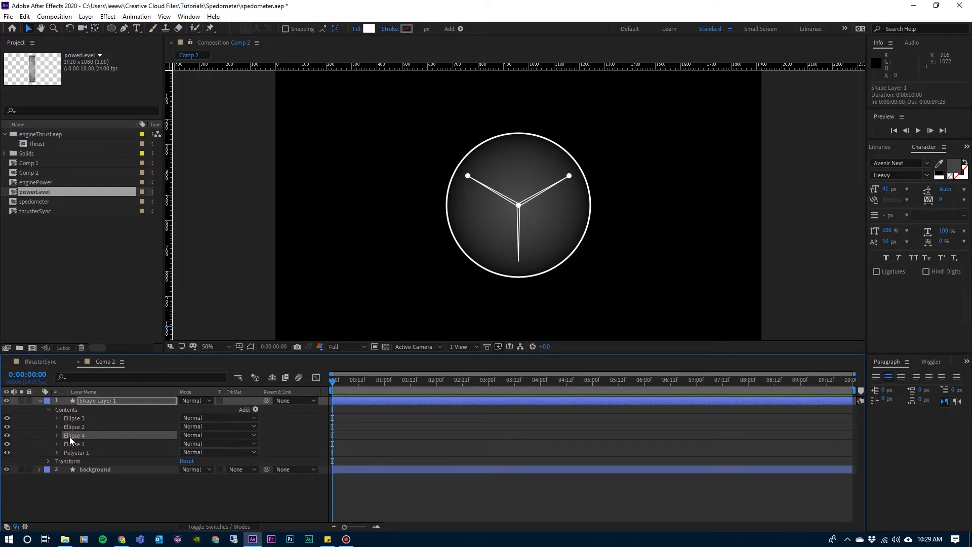
key("shift+Down")
key("shift+Down")
key("shift+Down")
key("shift+Down")
key("shift+Down")
key("shift+Down")
key("shift+Down")
key("shift+Down")
key("shift+Down")
key("shift+Down")
key("shift+Down")
key("shift+Down")
key("shift+Down")
key("shift+Down")
key("shift+Down")
key("shift+Down")
key("shift+Down")
key("shift+Down")
key("shift+Down")
key("shift+Down")
key("shift+Down")
key("shift+Down")
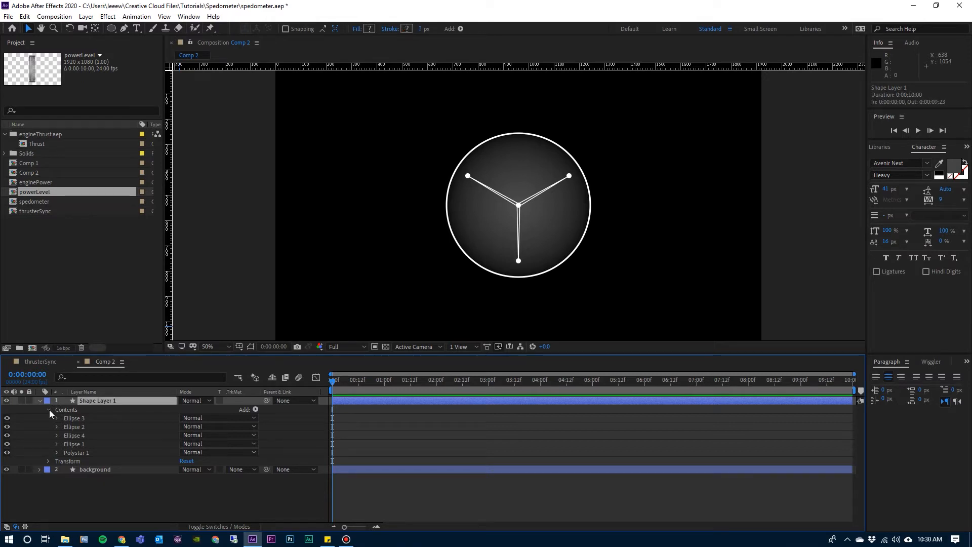
Check the faded triangle lines in the thrusterSync composition, return to Comp 2 and collapse Shape Layer 1.
left_click(46, 364)
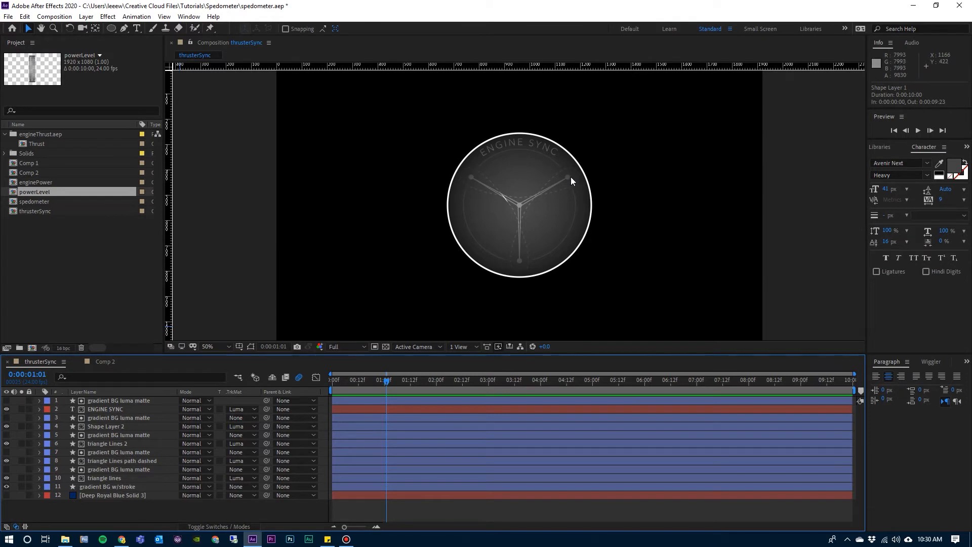
left_click(105, 362)
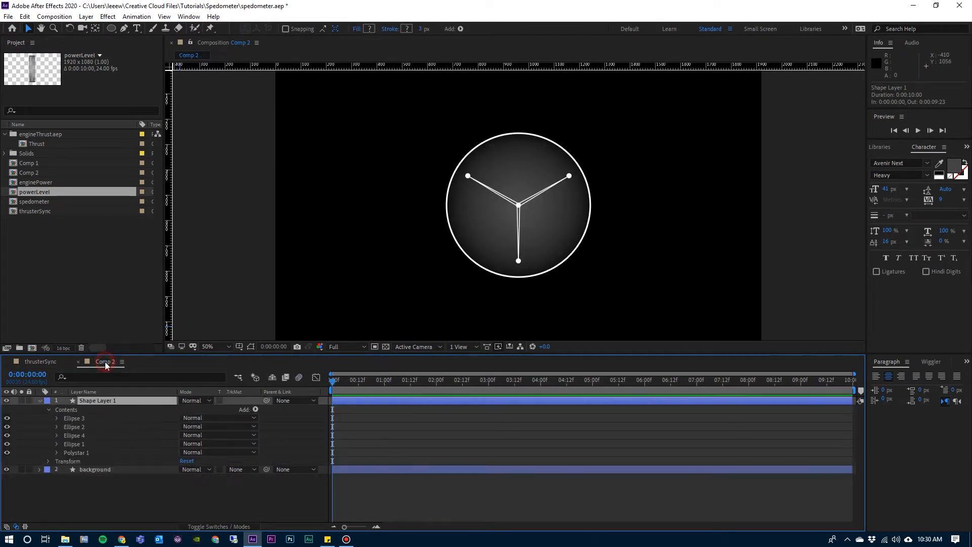
left_click(39, 401)
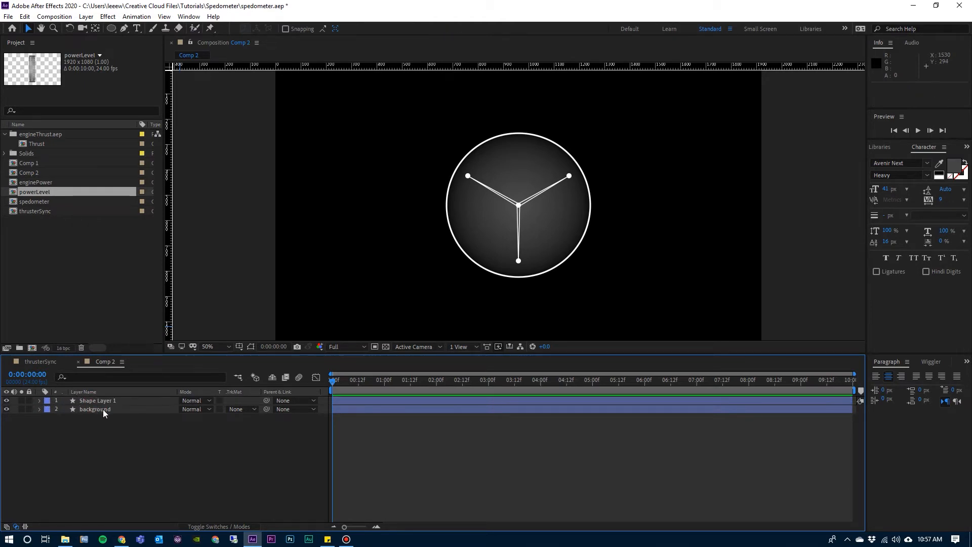
Duplicate the background layer and move the copy above Shape Layer 1 in the layer stack.
left_click(102, 411)
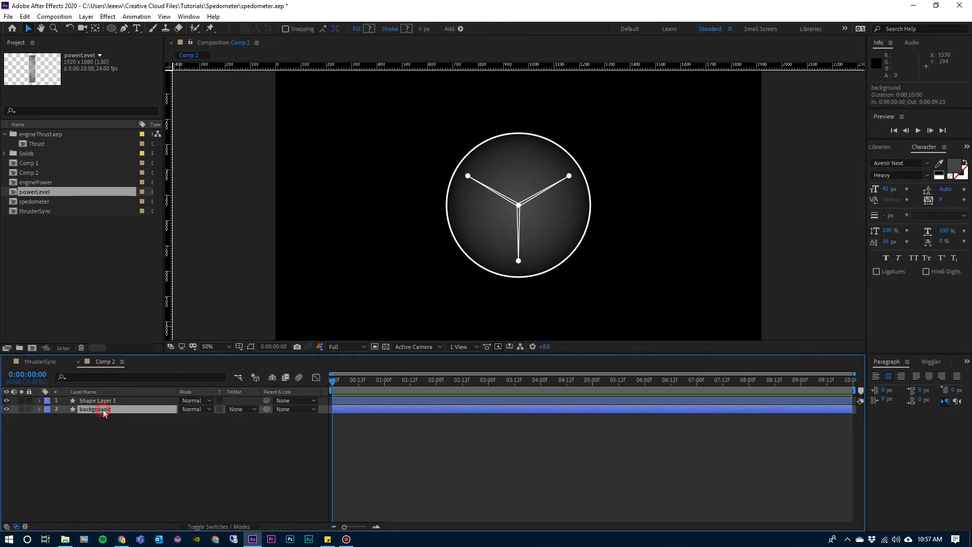
key("ctrl+d")
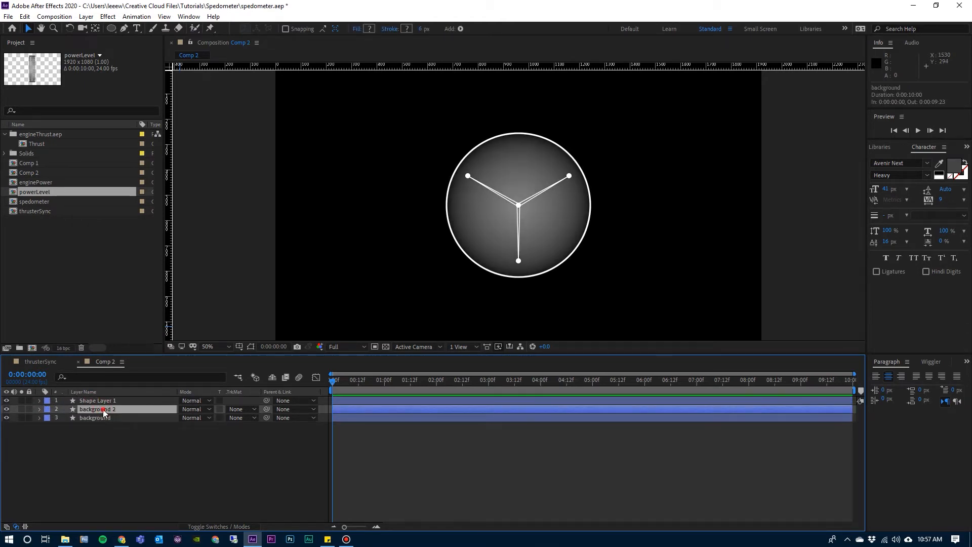
left_click_drag(104, 413, 106, 404)
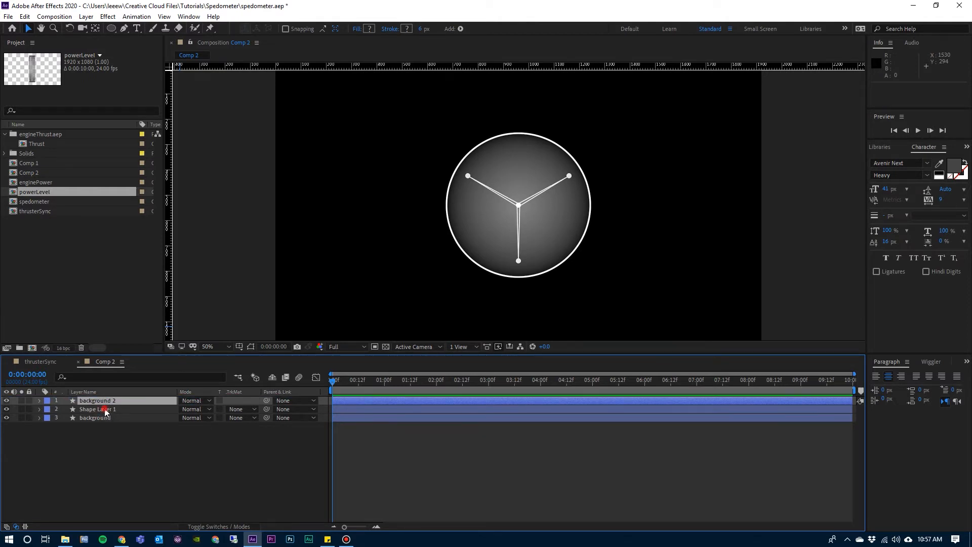
left_click(107, 409)
left_click(106, 400)
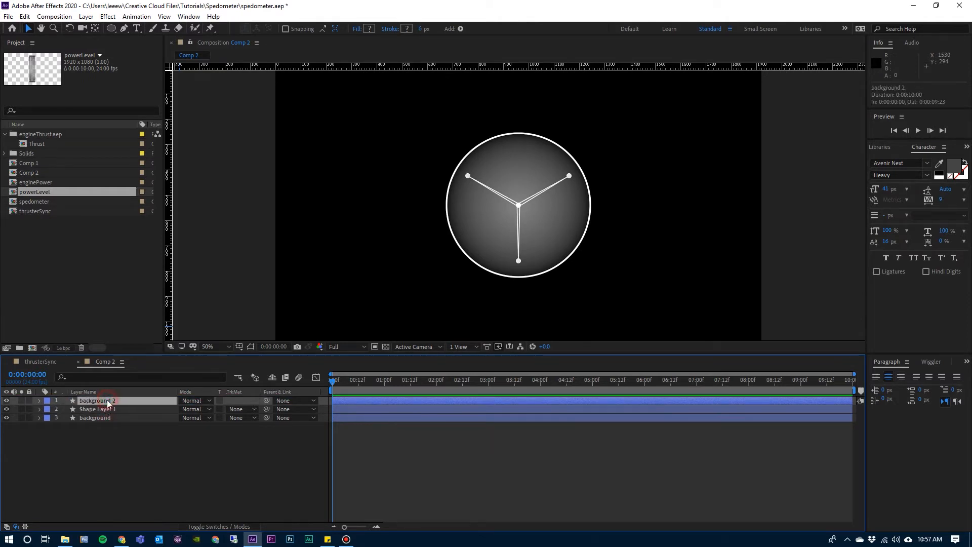
Hide the Ellipse 2 outline group inside the background 2 layer.
left_click(39, 400)
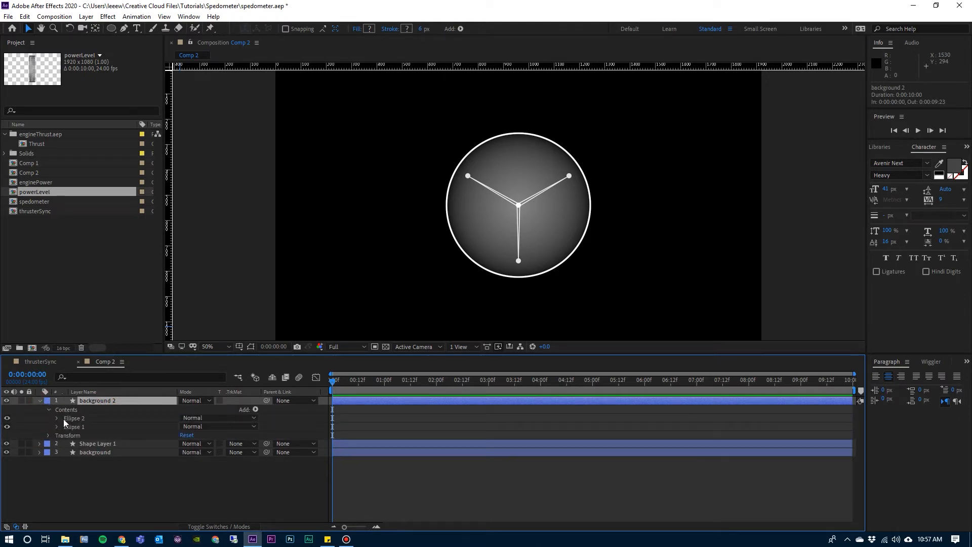
left_click(70, 418)
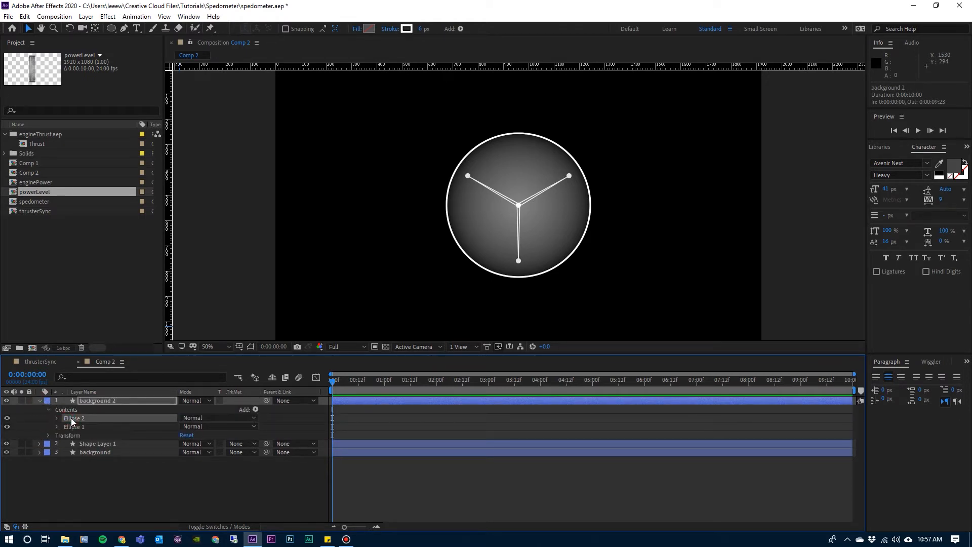
left_click(7, 418)
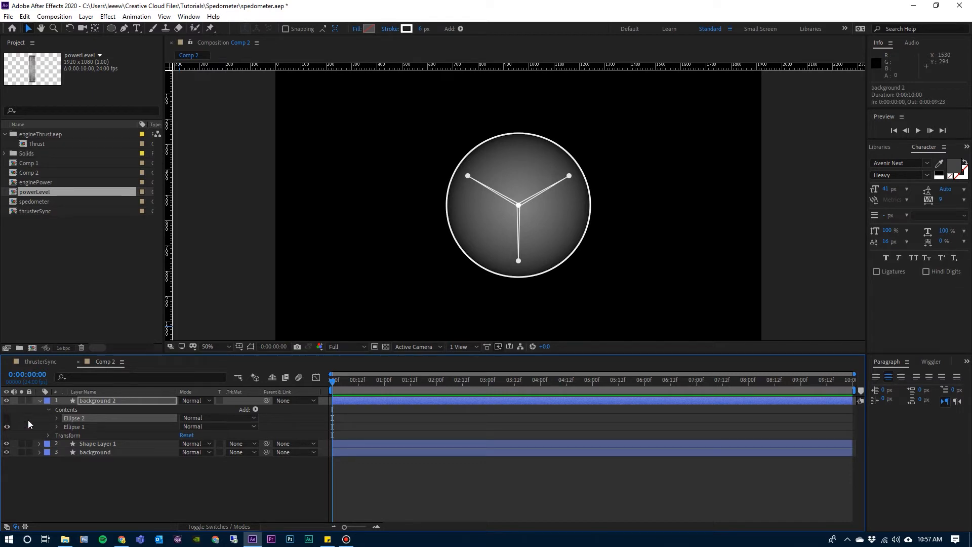
Raise the opacity of Ellipse 1's gradient fill in background 2 to 100% and collapse the layer.
left_click(57, 427)
left_click(65, 452)
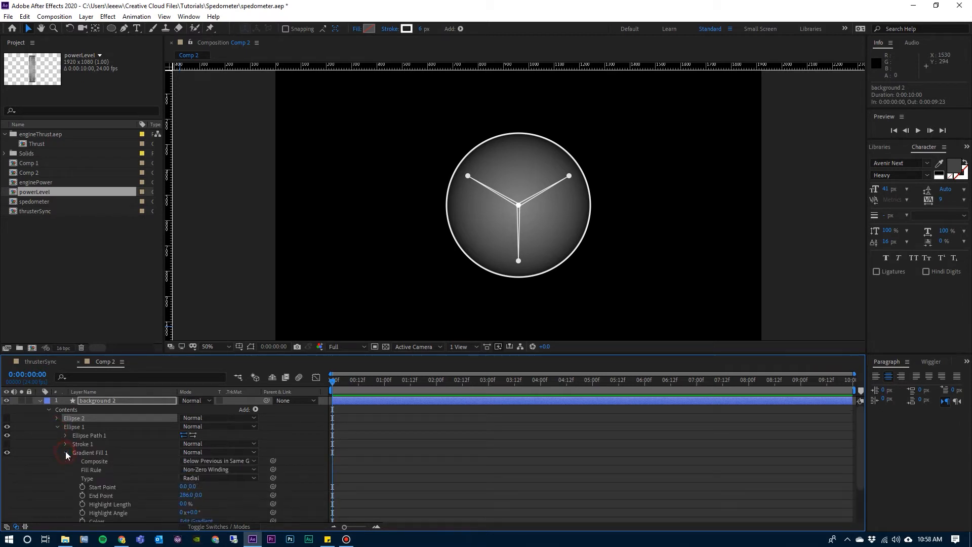
scroll(133, 477, "down", 1)
left_click_drag(183, 520, 236, 521)
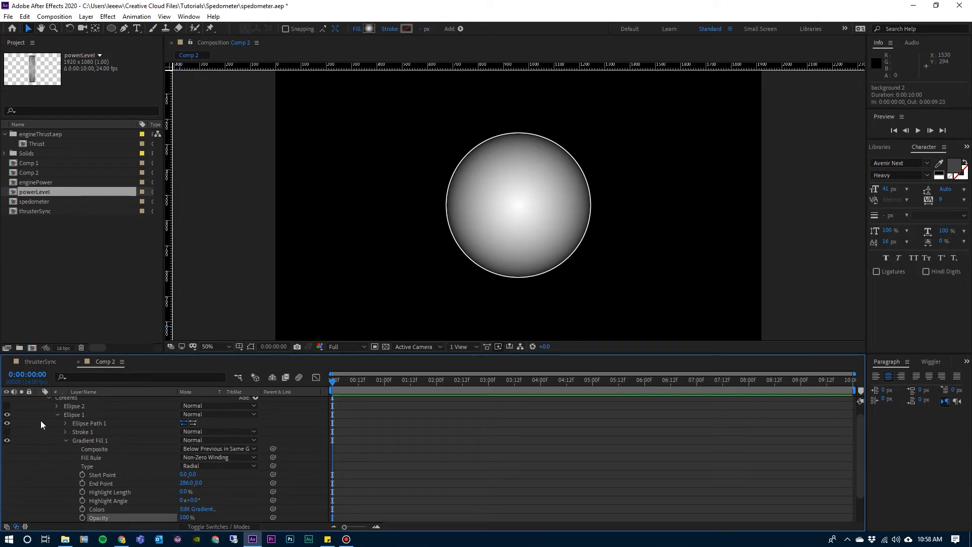
scroll(51, 407, "up", 2)
left_click(48, 409)
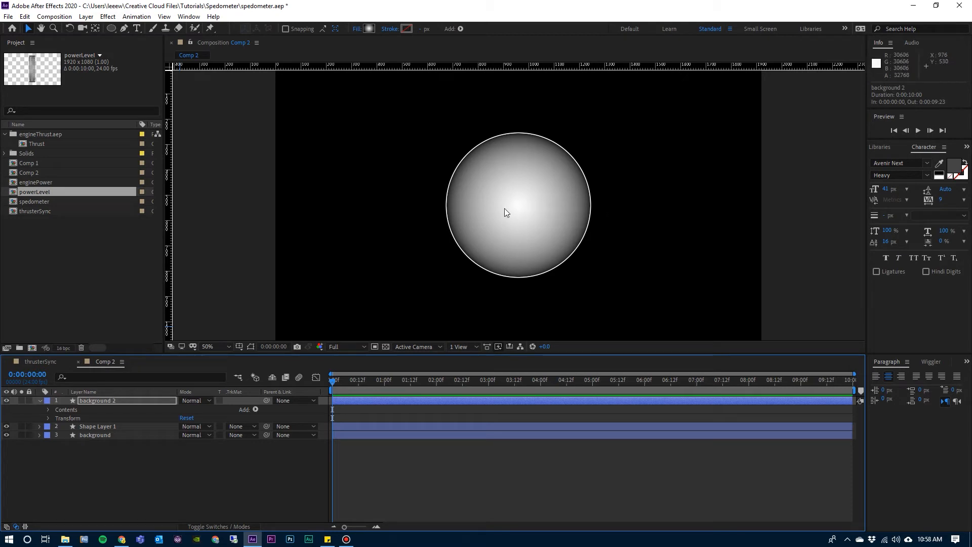
left_click(110, 426)
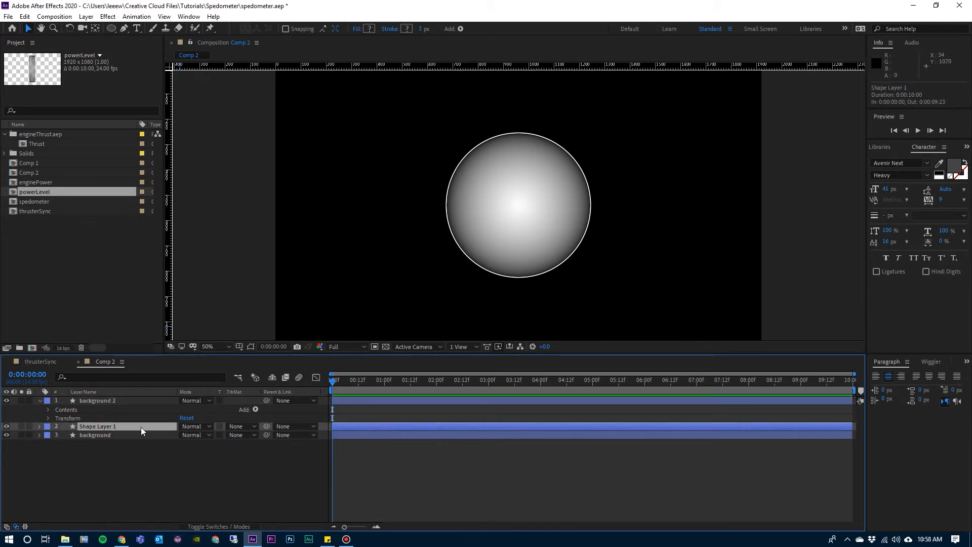
left_click(40, 400)
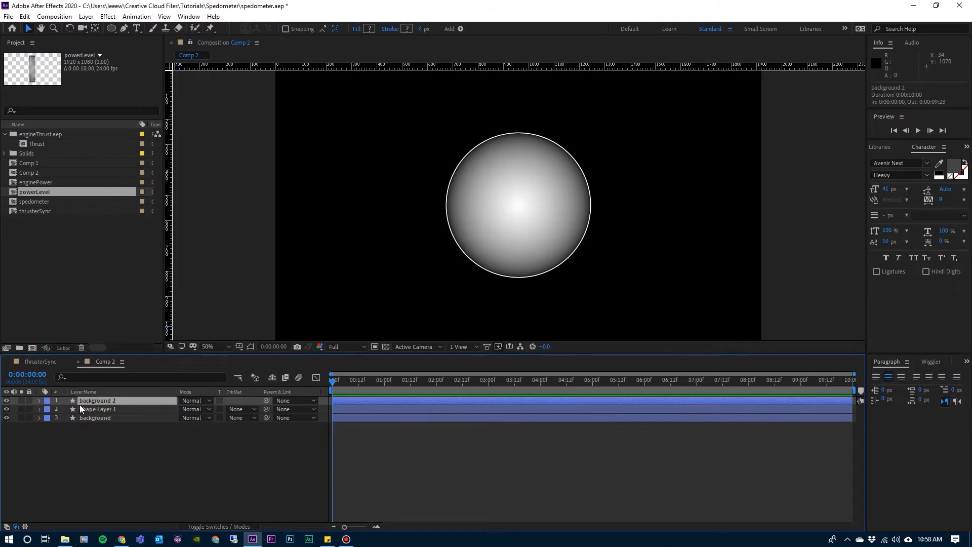
Set Shape Layer 1's track matte to Luma Matte "background 2".
left_click(105, 409)
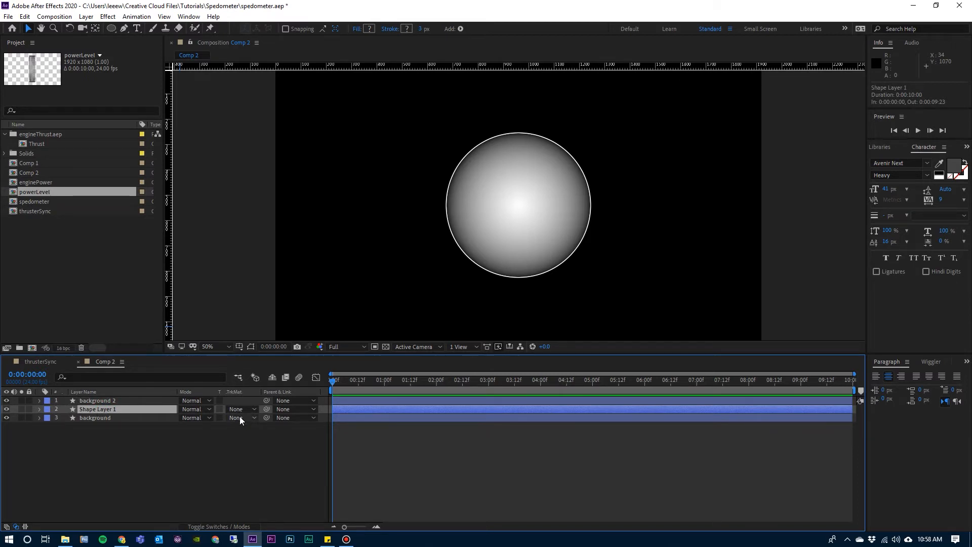
left_click(221, 526)
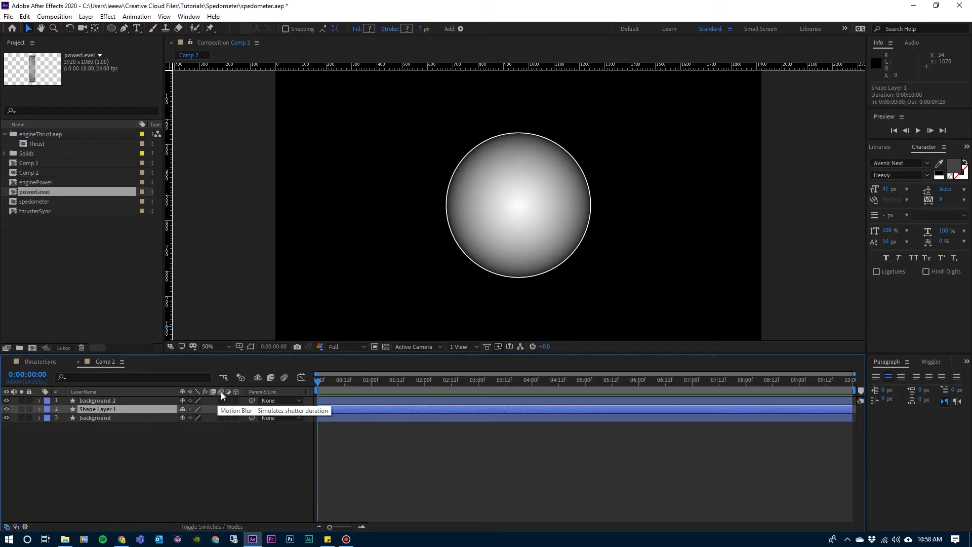
left_click(222, 526)
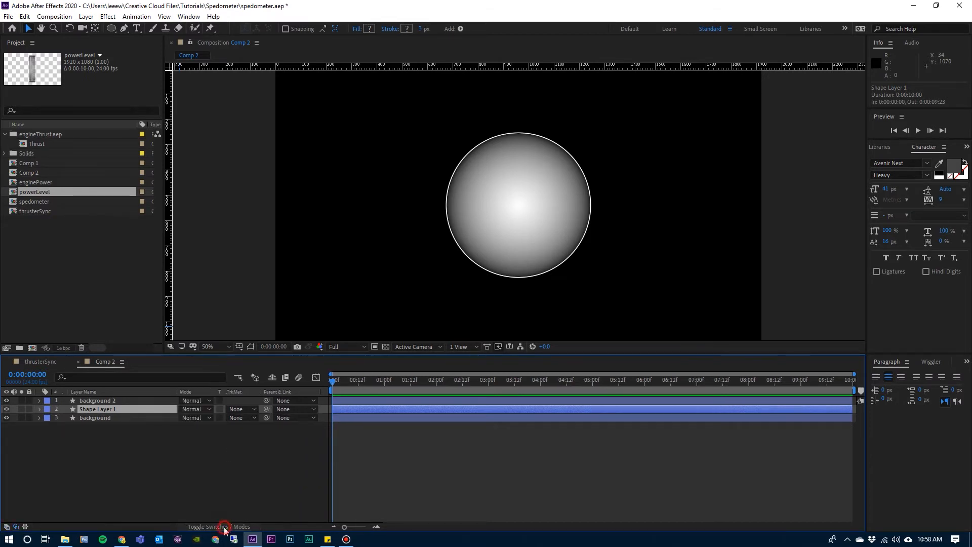
left_click(237, 410)
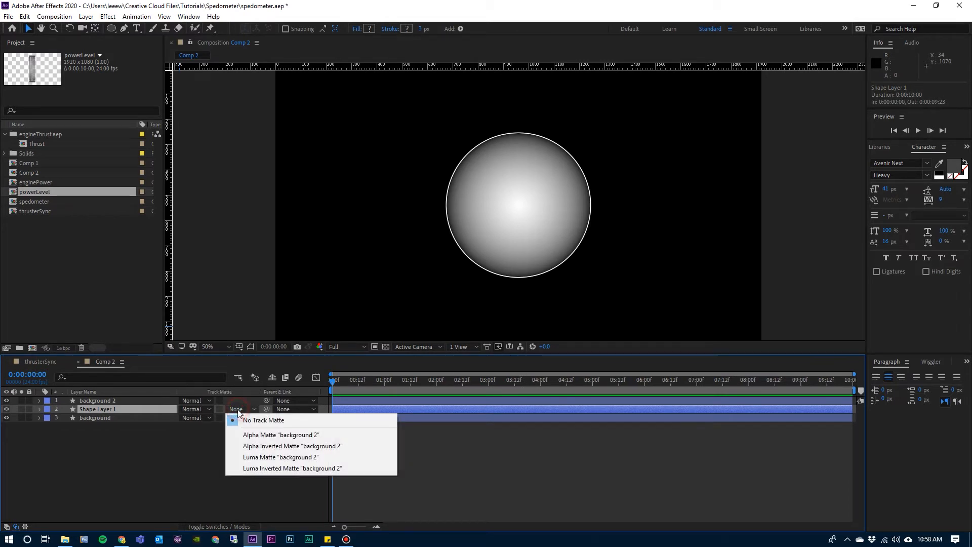
left_click(263, 458)
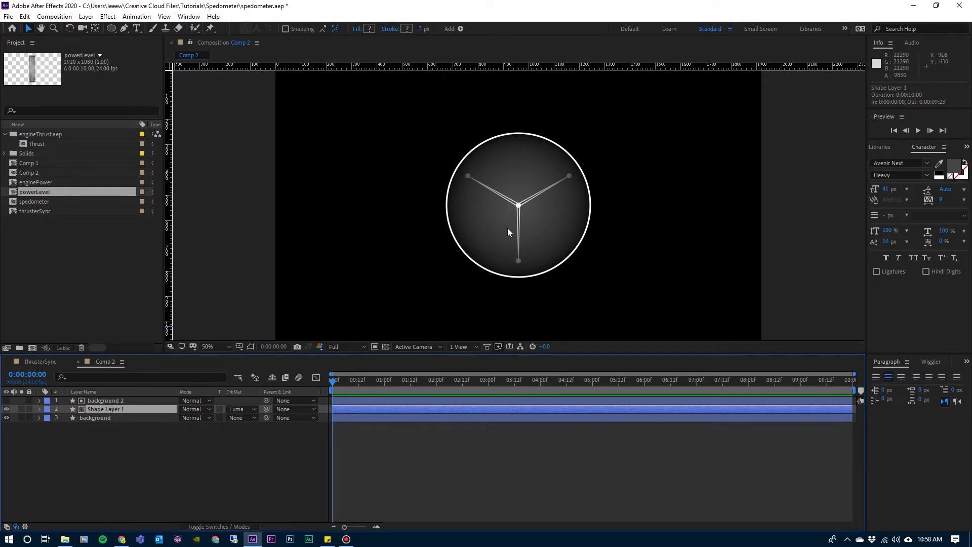
Check the thrusterSync composition for reference, return to Comp 2 and add a full-frame star on a new shape layer with the Star tool.
left_click(42, 362)
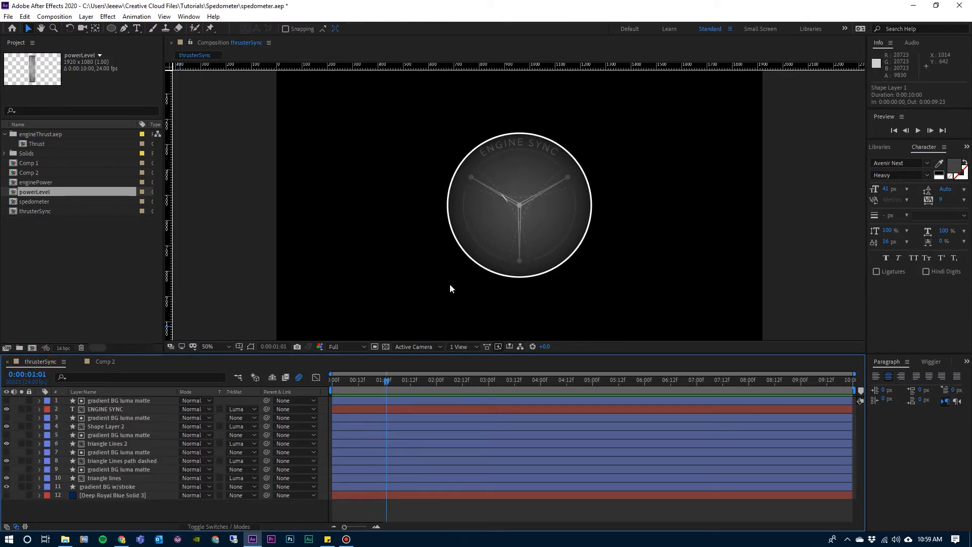
left_click(105, 361)
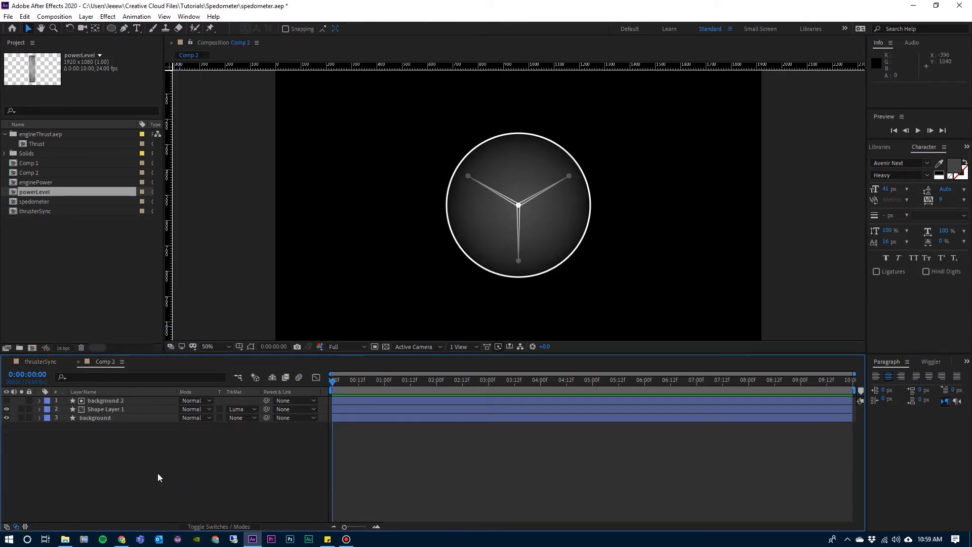
left_click(111, 28)
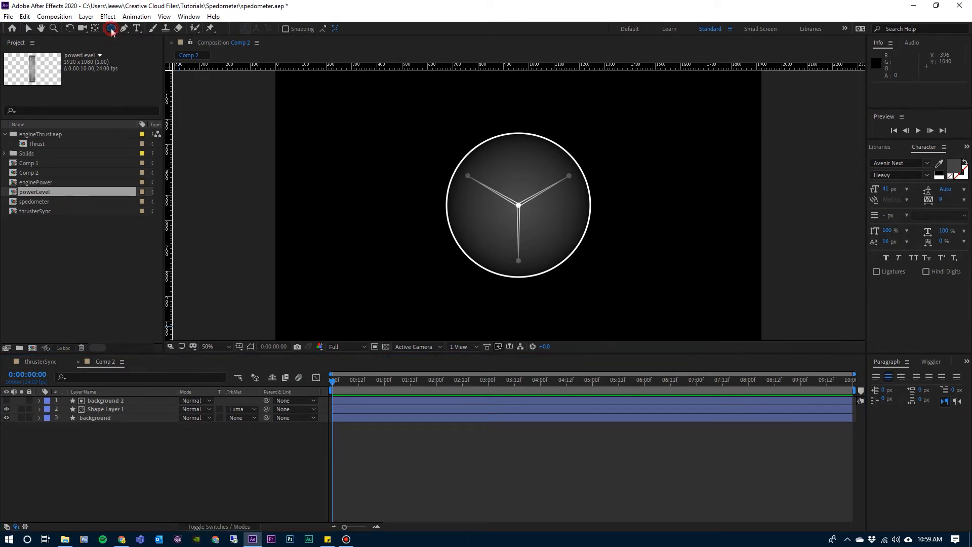
left_click_drag(111, 28, 147, 73)
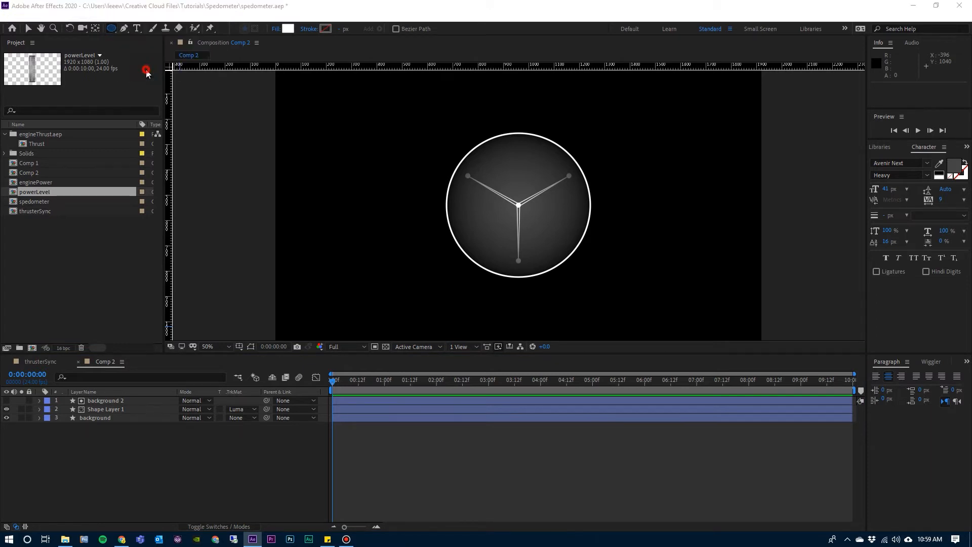
double_click(111, 29)
key("v")
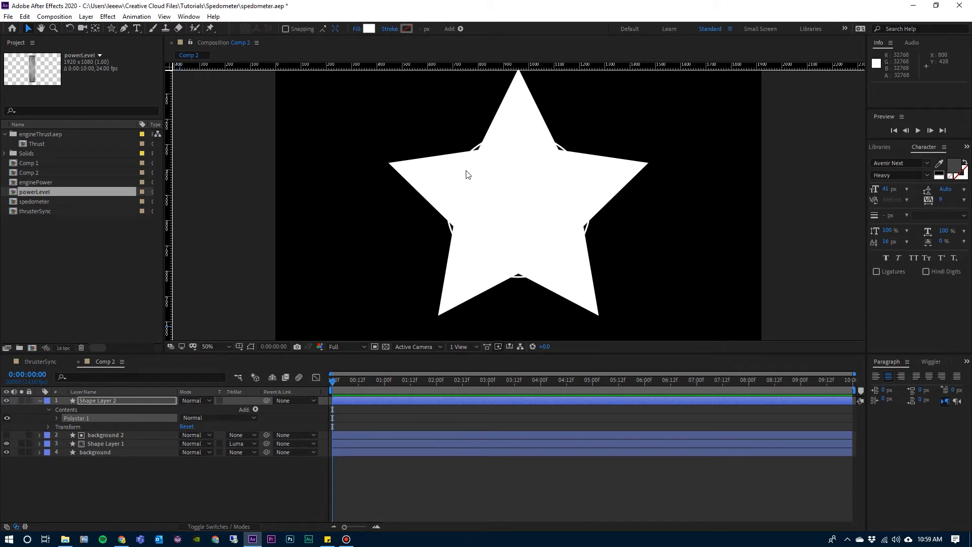
Set the new star's fill to None and its stroke to Solid Color.
left_click(357, 29)
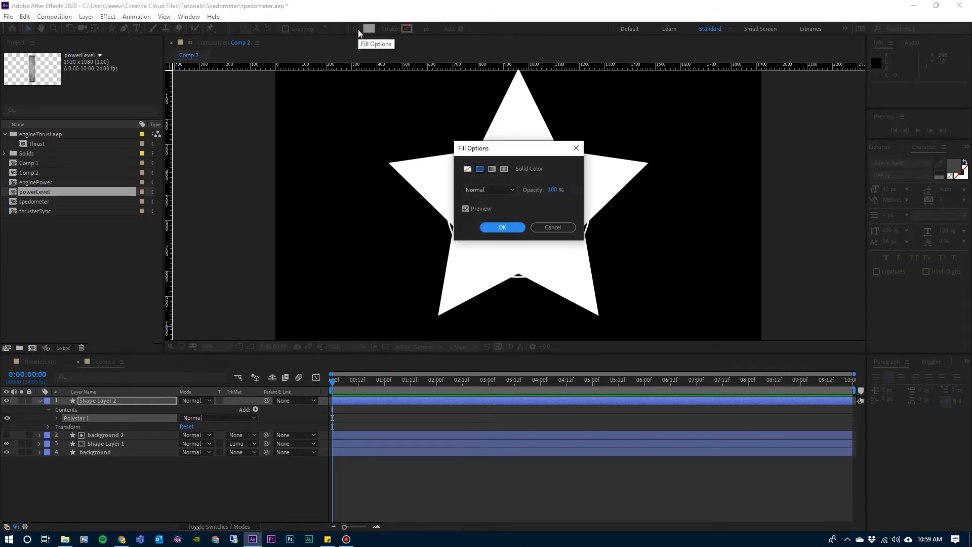
left_click(467, 169)
left_click(499, 226)
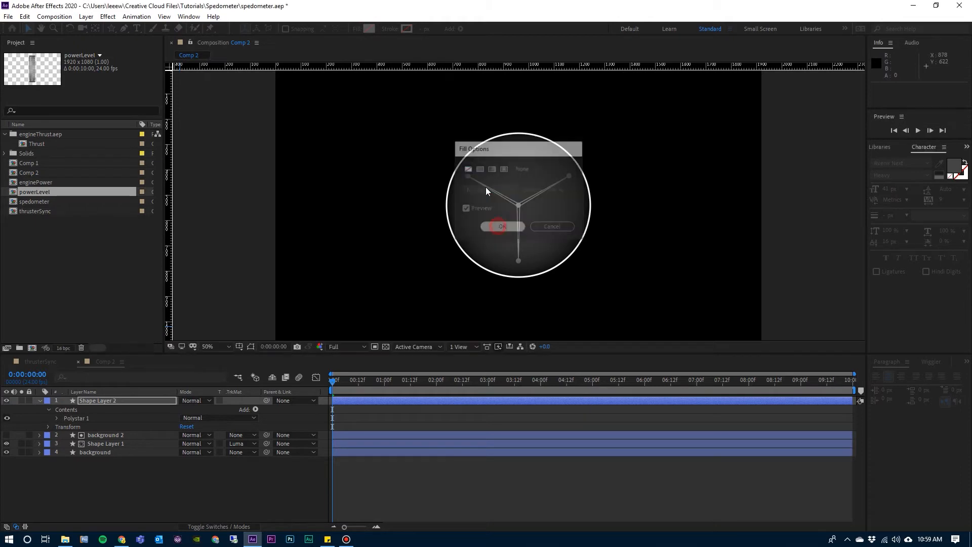
left_click(391, 29)
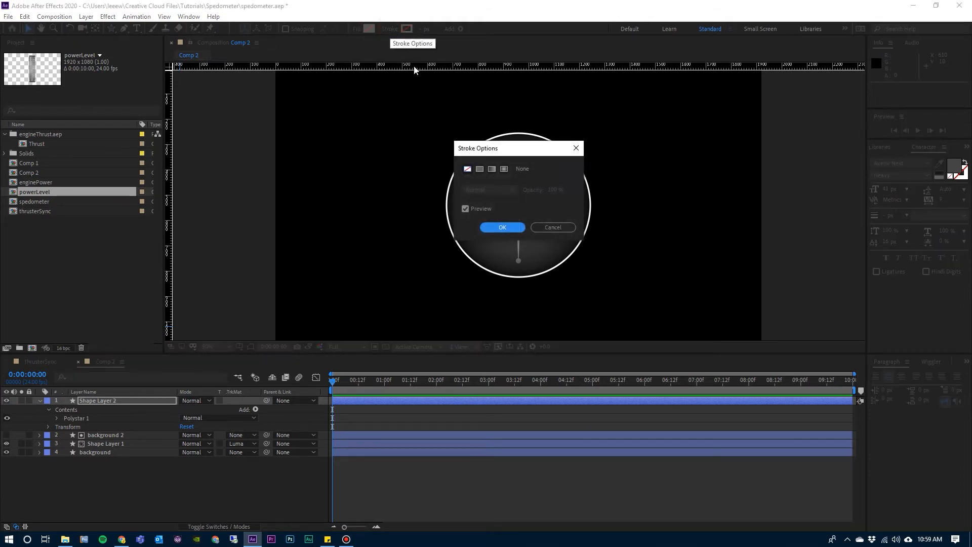
left_click(480, 170)
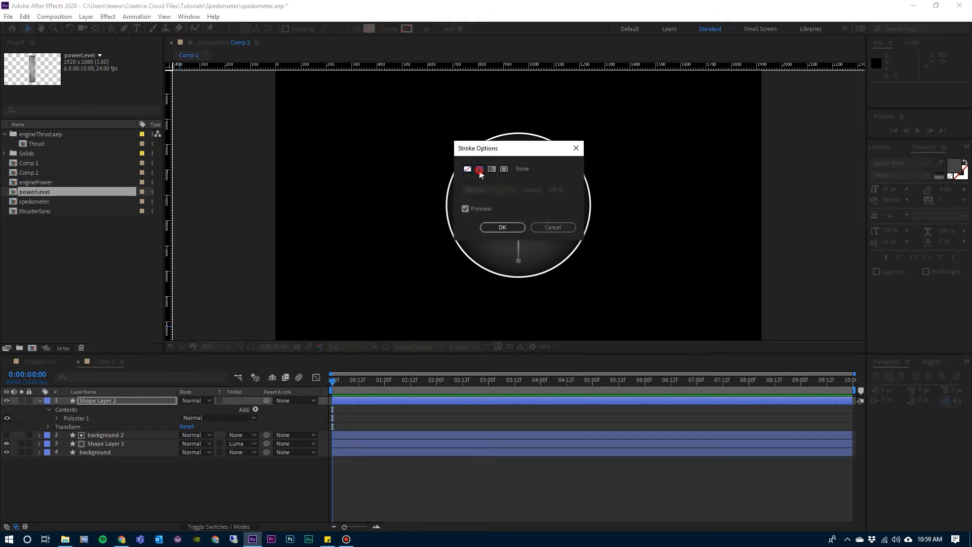
left_click(502, 227)
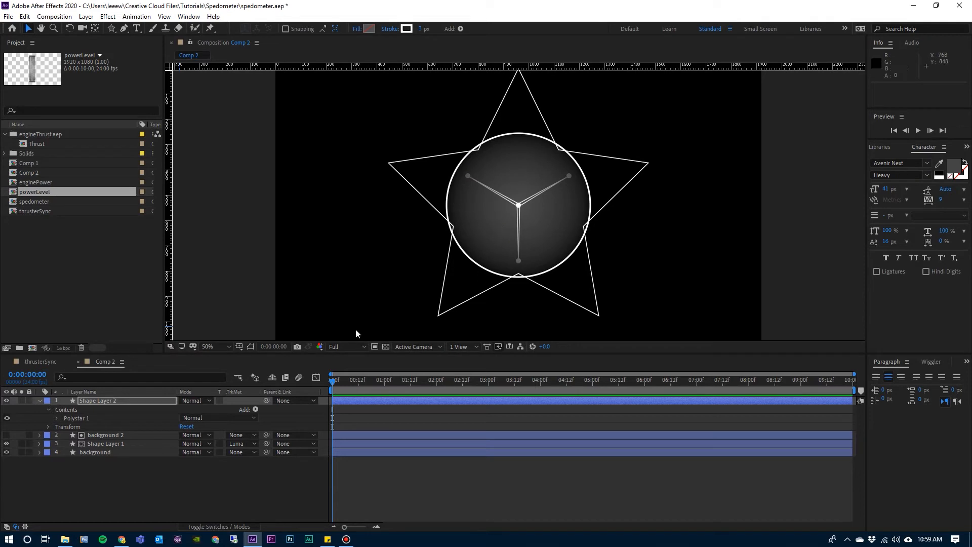
Set Polystar Path 1 in Shape Layer 2 to 3 points and a rotation of 60°.
left_click(67, 417)
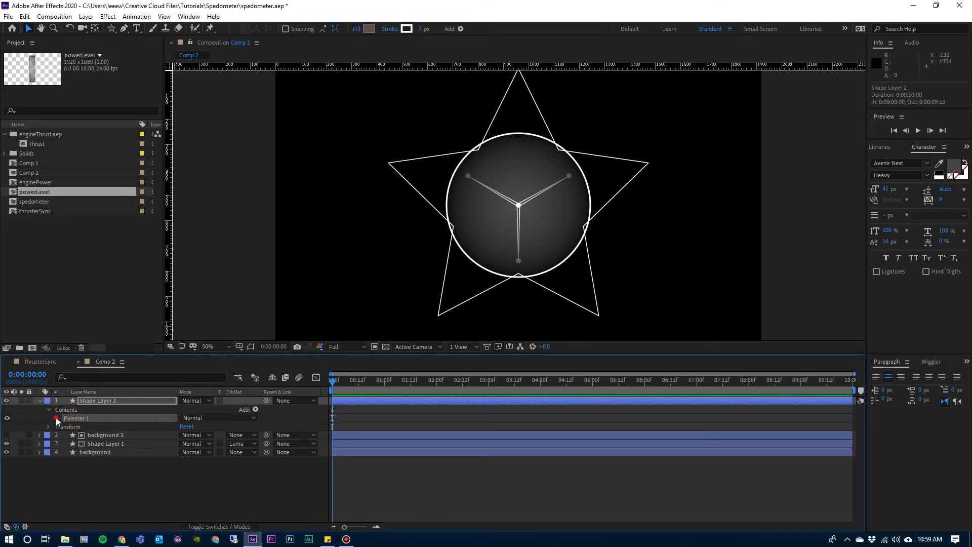
left_click(56, 418)
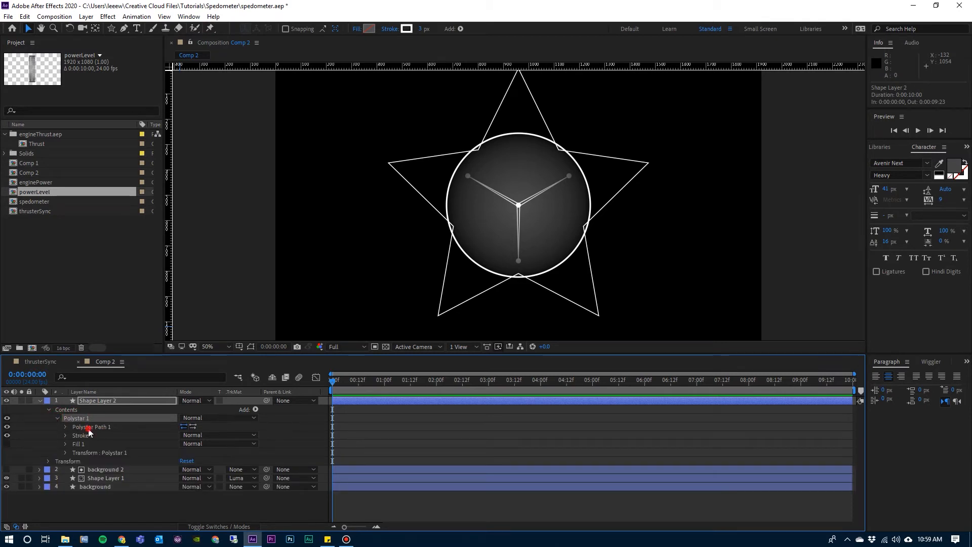
left_click(89, 430)
left_click(65, 427)
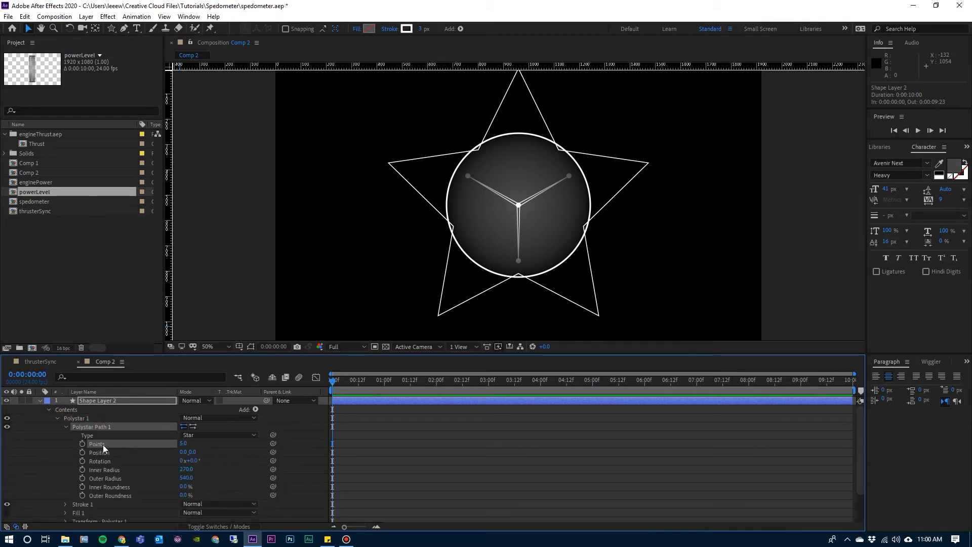
left_click(185, 444)
type("3")
key("Return")
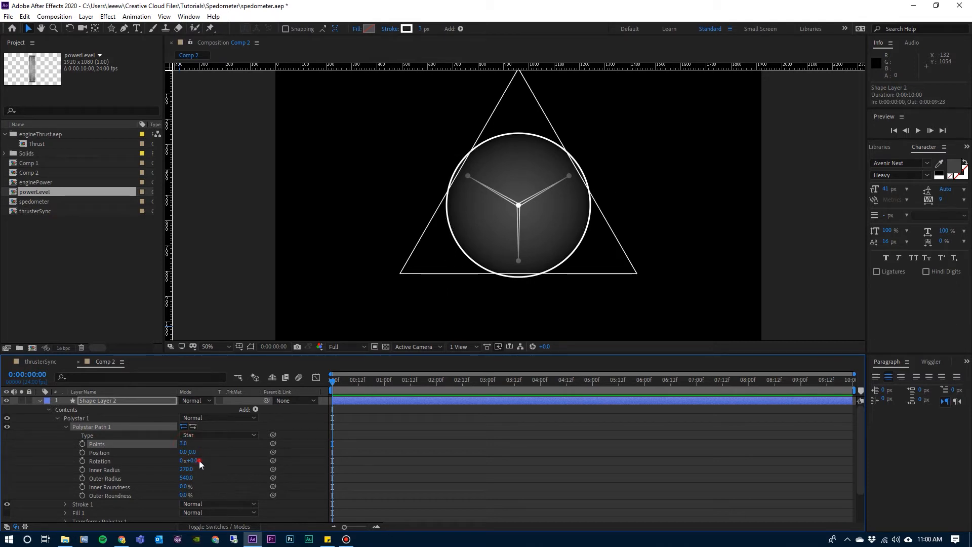
left_click(199, 460)
left_click(195, 460)
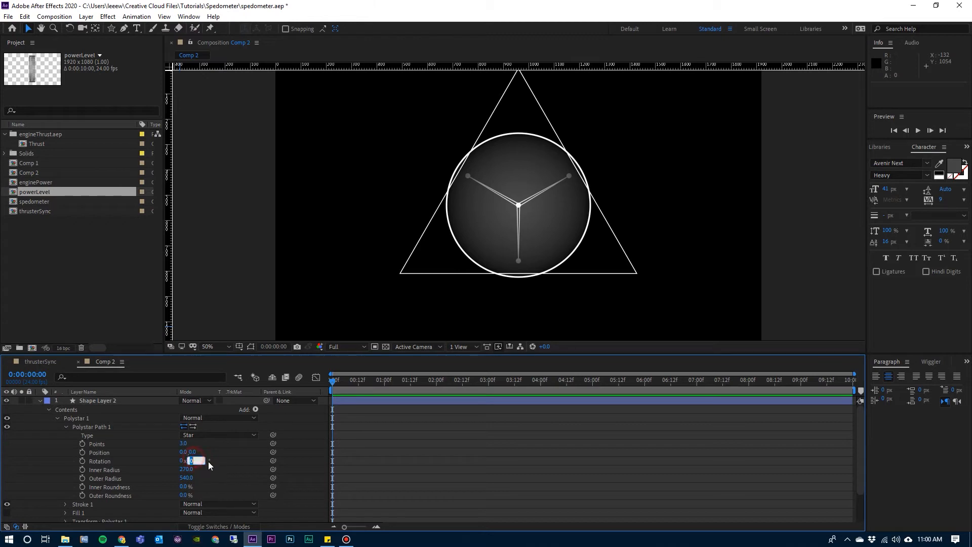
key("Return")
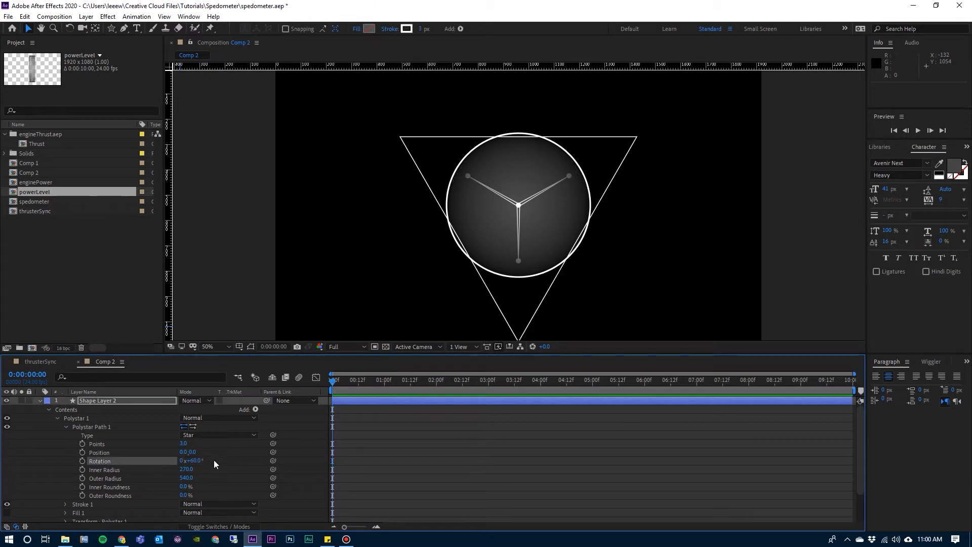
Shape the three-pointed star into loops with an inner radius of 30, outer radius of 263 and outer roundness of -73%.
left_click(187, 469)
type("300")
key("Return")
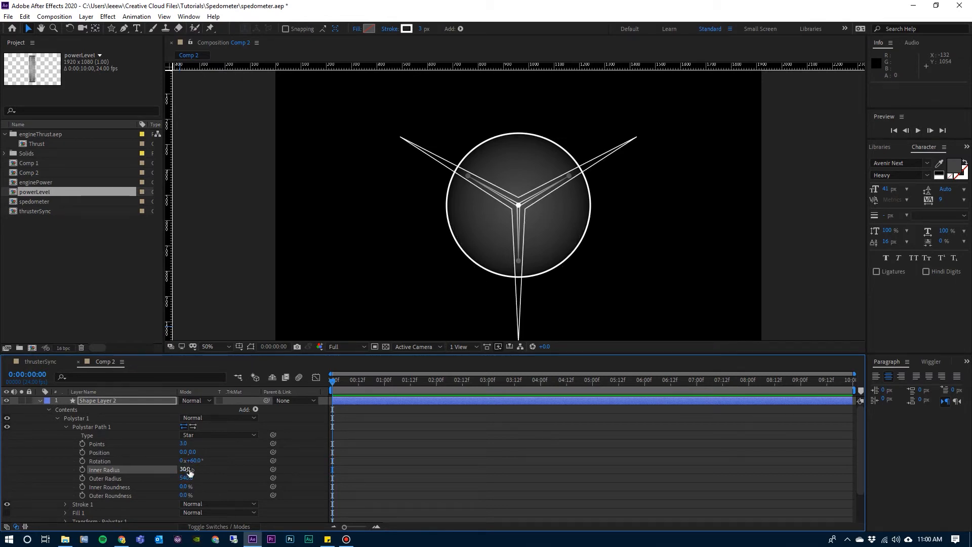
left_click(188, 478)
left_click(189, 480)
type("250")
key("Return")
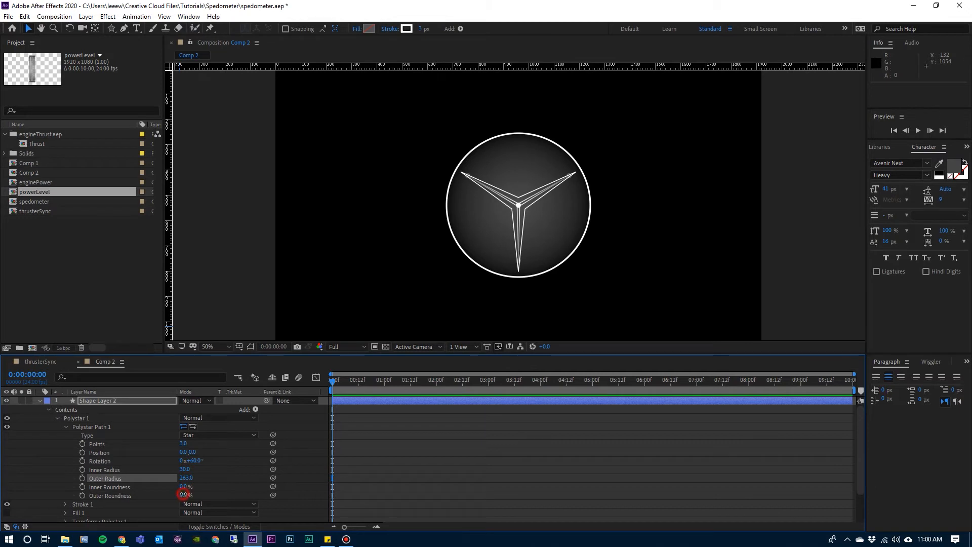
left_click_drag(183, 494, 165, 494)
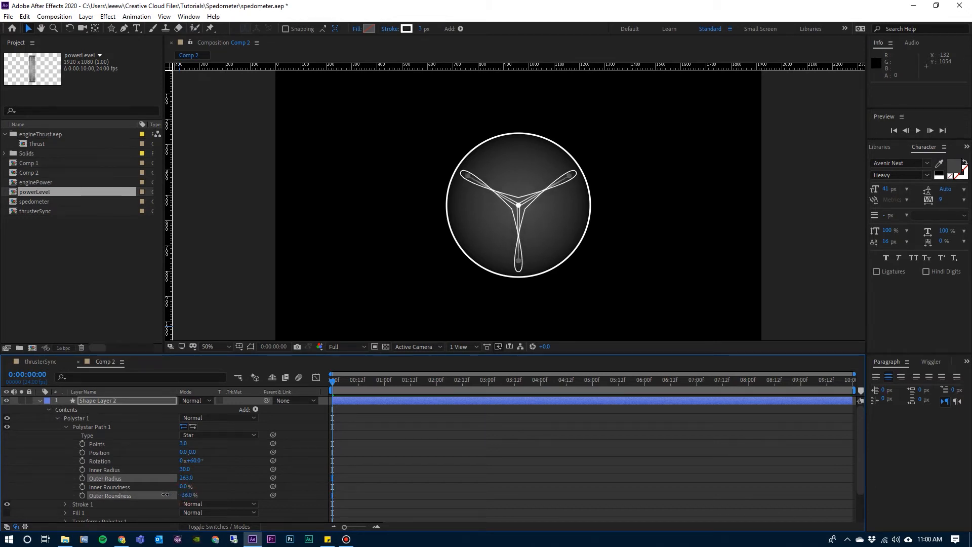
left_click(66, 427)
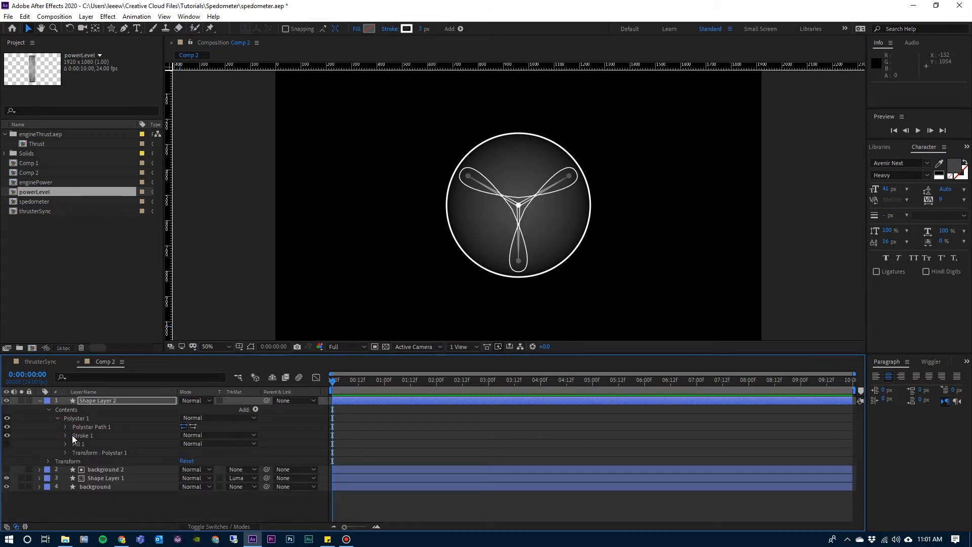
Add a dash of 10 to Stroke 1 of the looped star in Shape Layer 2.
left_click(65, 435)
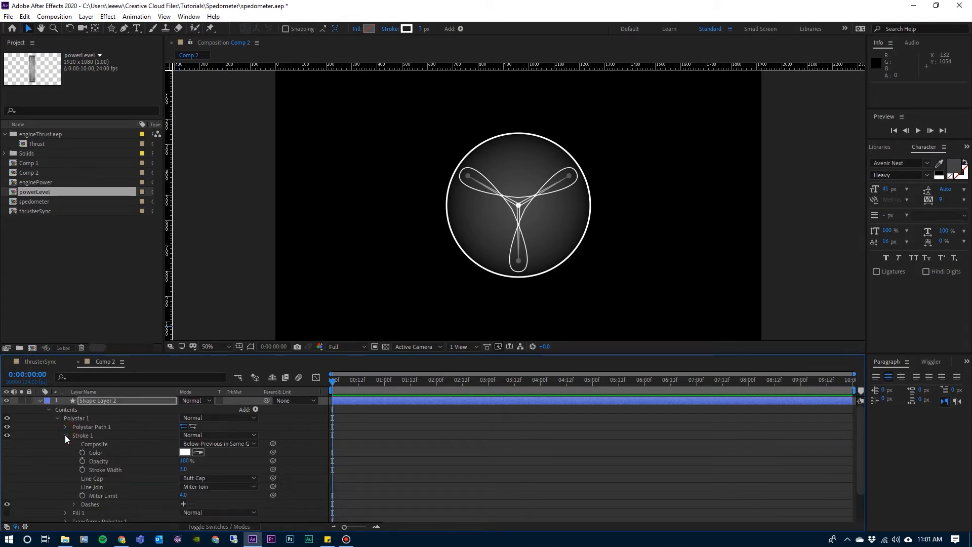
left_click(86, 505)
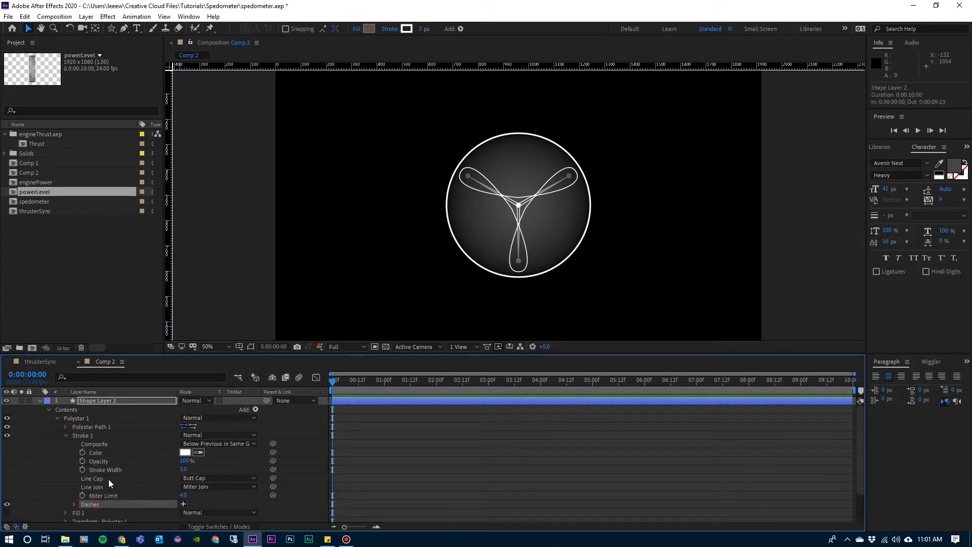
scroll(108, 479, "down", 3)
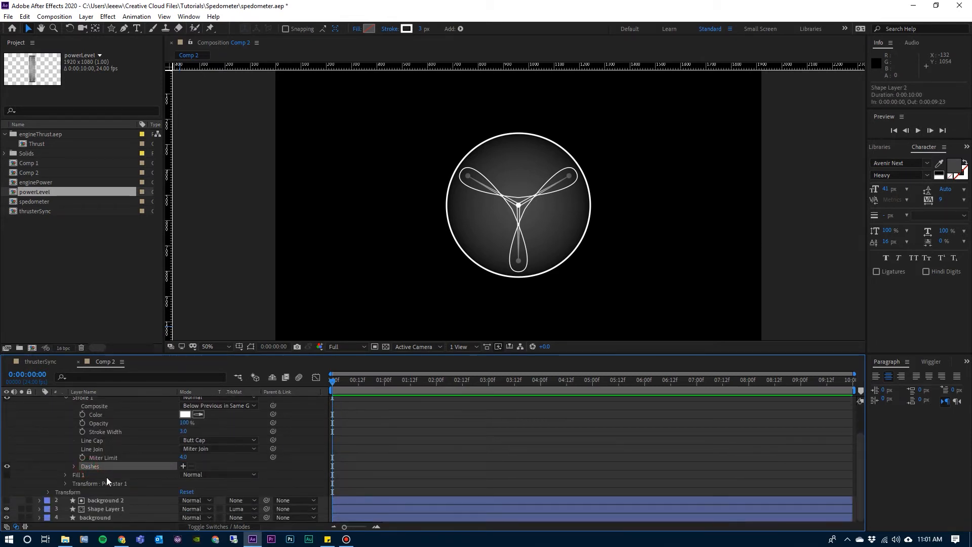
left_click(183, 466)
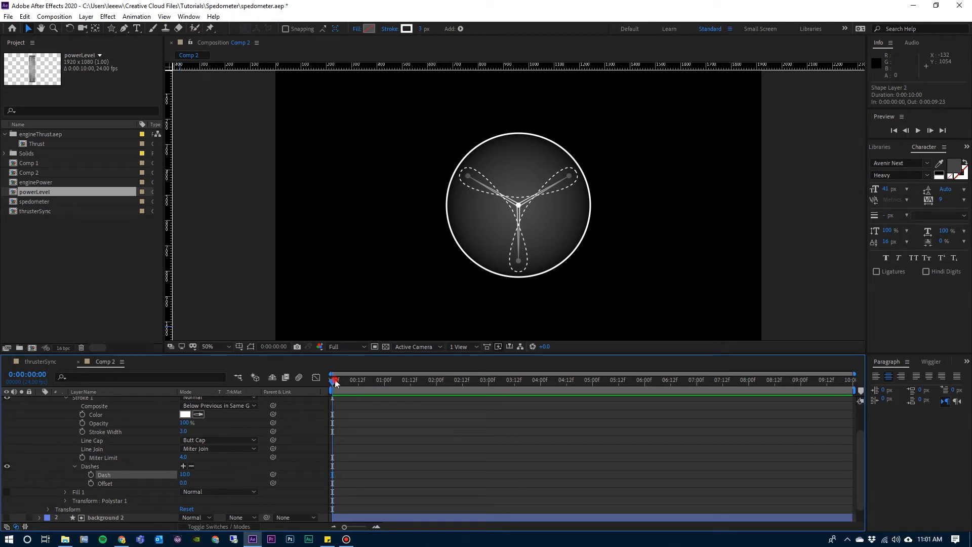
Keyframe the stroke's dash offset from 0 at the first frame to 300 at 0:00:09:23 and preview the animation.
left_click_drag(335, 379, 327, 382)
left_click(91, 483)
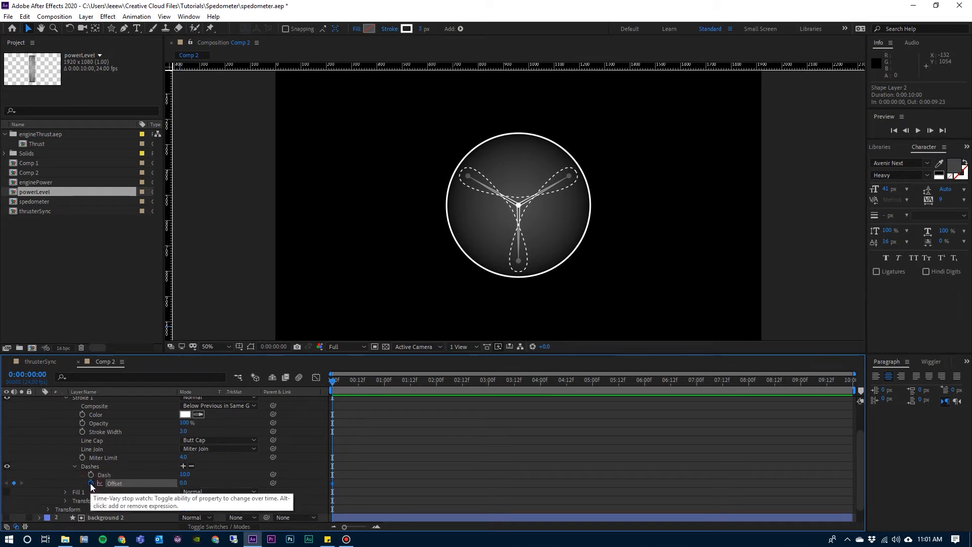
left_click(853, 380)
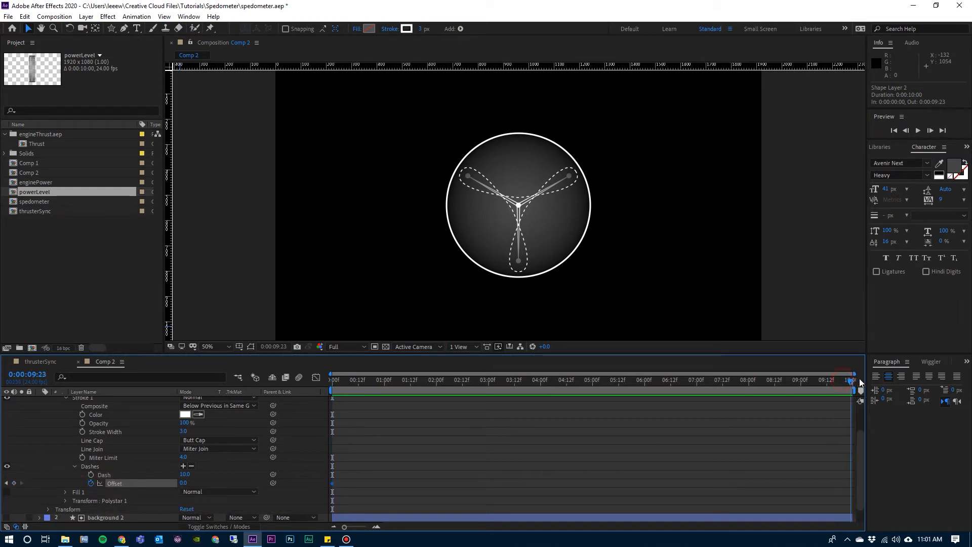
left_click(185, 482)
type("300")
key("Return")
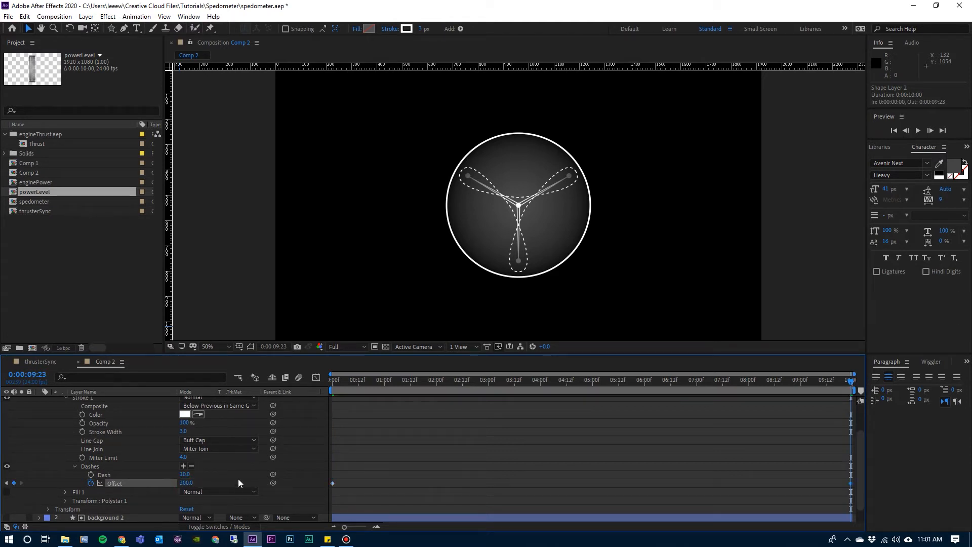
left_click_drag(338, 384, 321, 381)
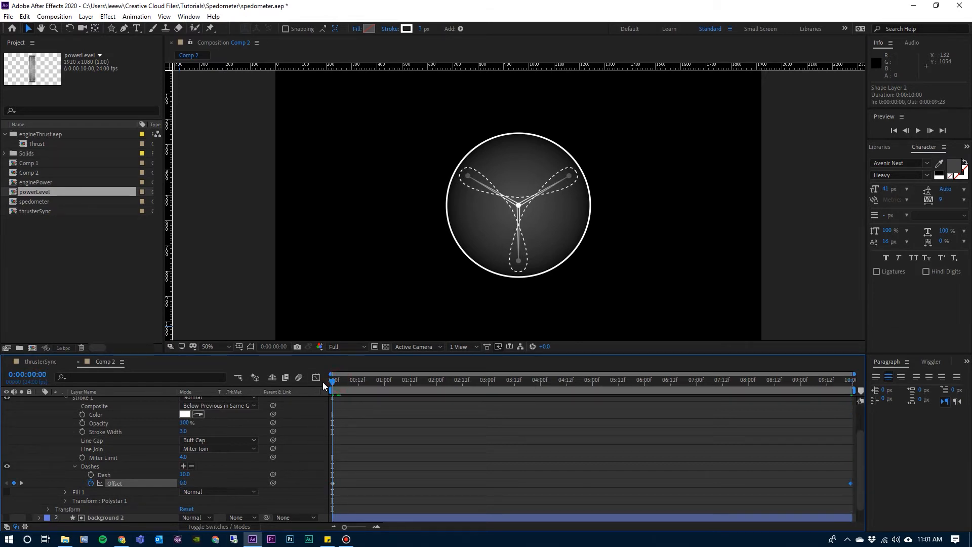
key("space")
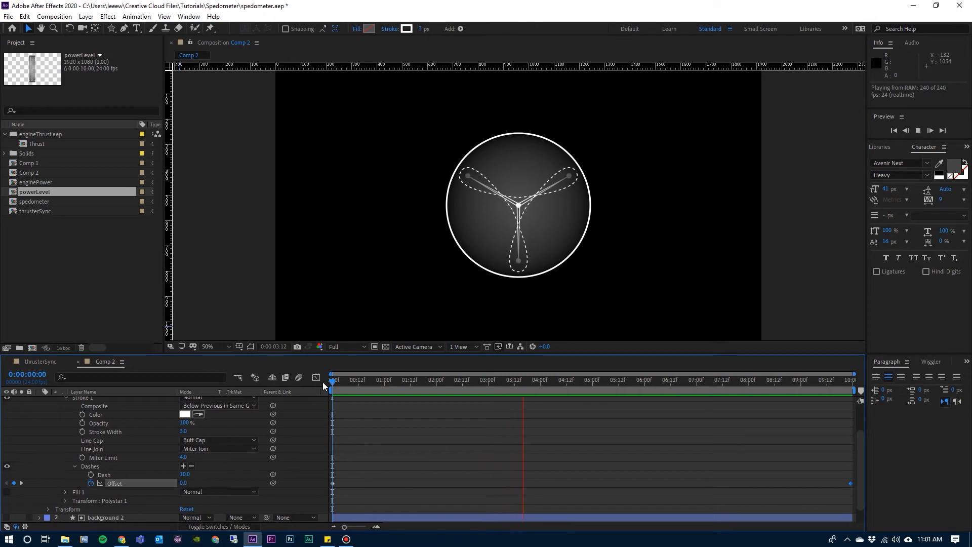
scroll(143, 434, "up", 3)
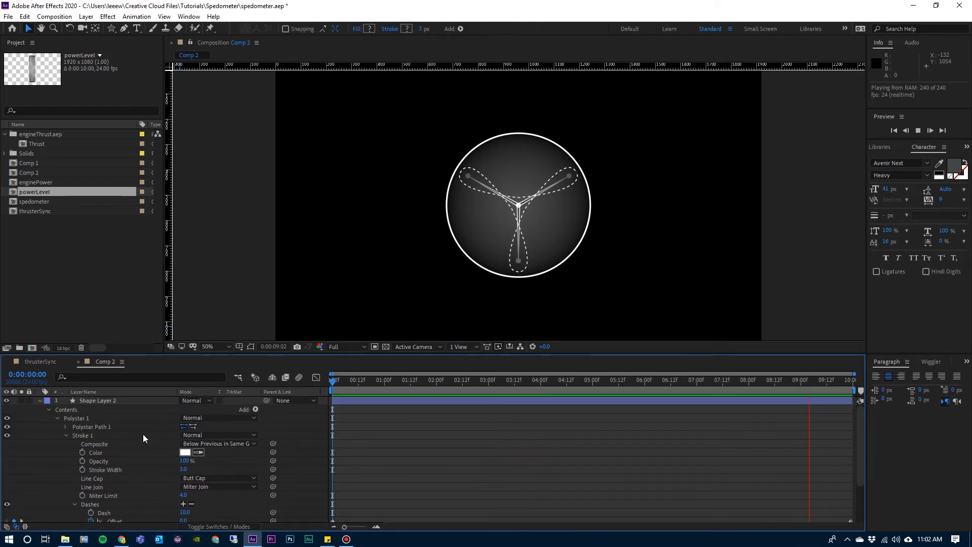
Rename Shape Layer 2 to "dashed lines" and collapse its properties.
left_click(49, 409)
left_click(99, 400)
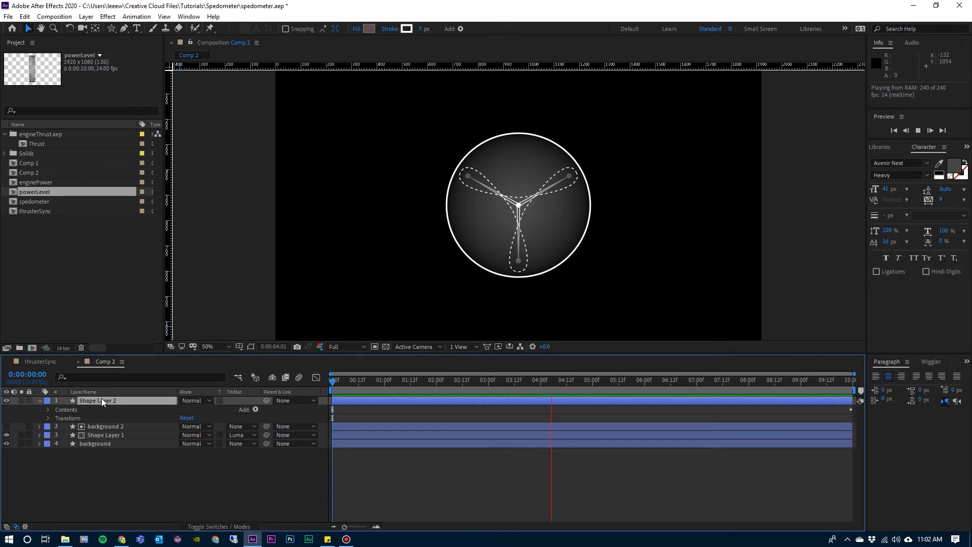
key("Return")
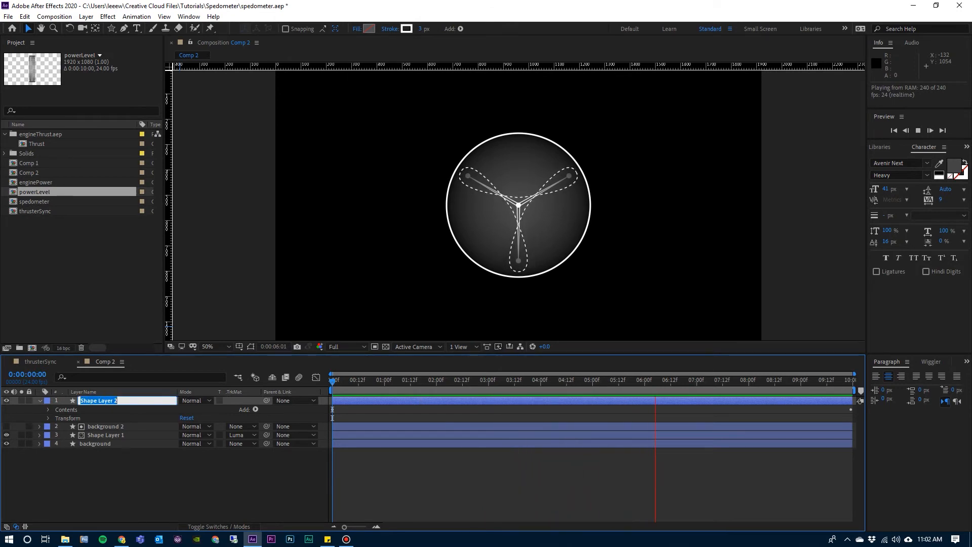
type("dashed lines")
key("Return")
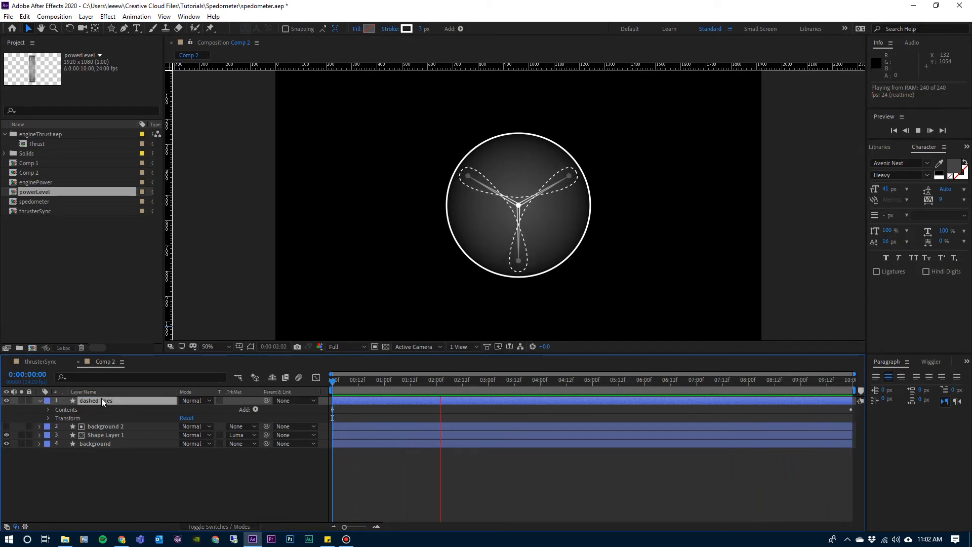
left_click(41, 401)
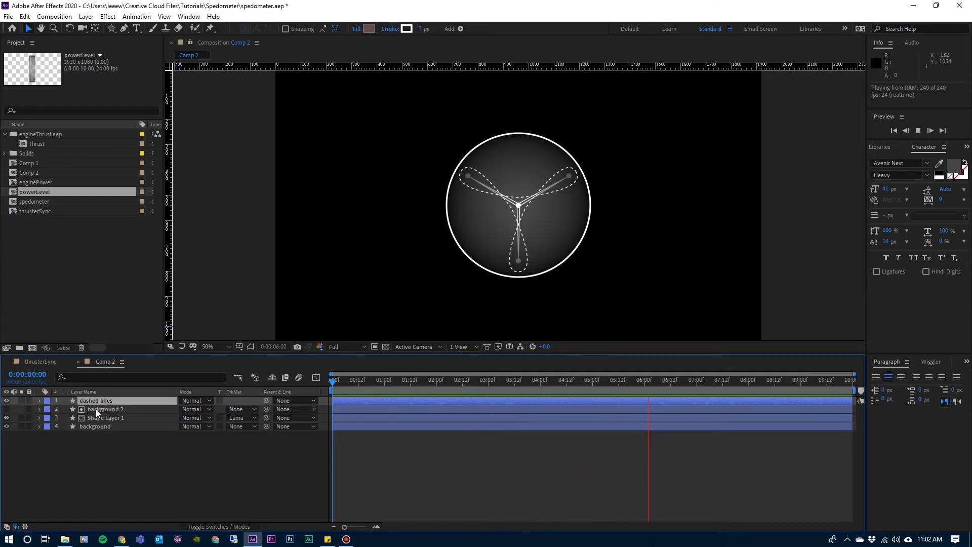
Duplicate the background 2 layer, place the copy above dashed lines, and set it as that layer's luma matte.
left_click(96, 409)
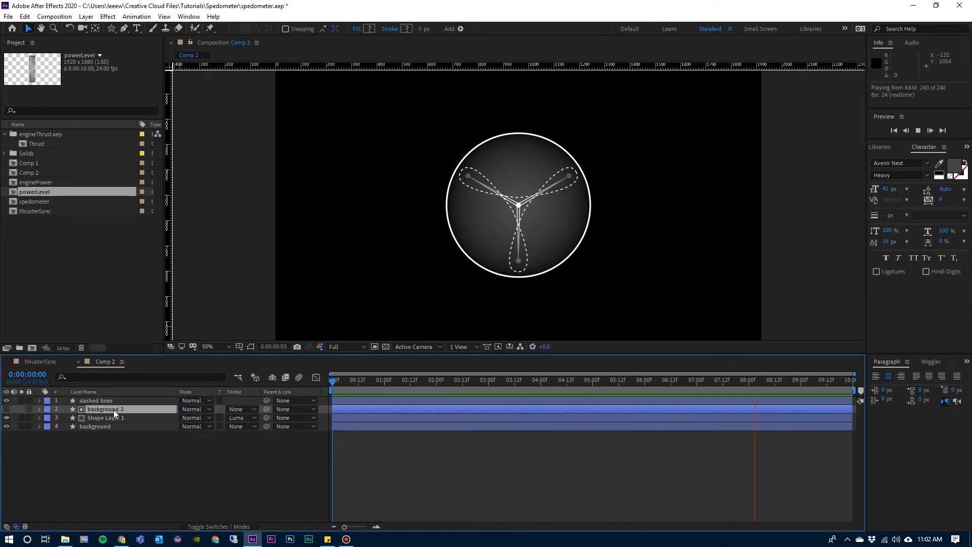
key("ctrl+d")
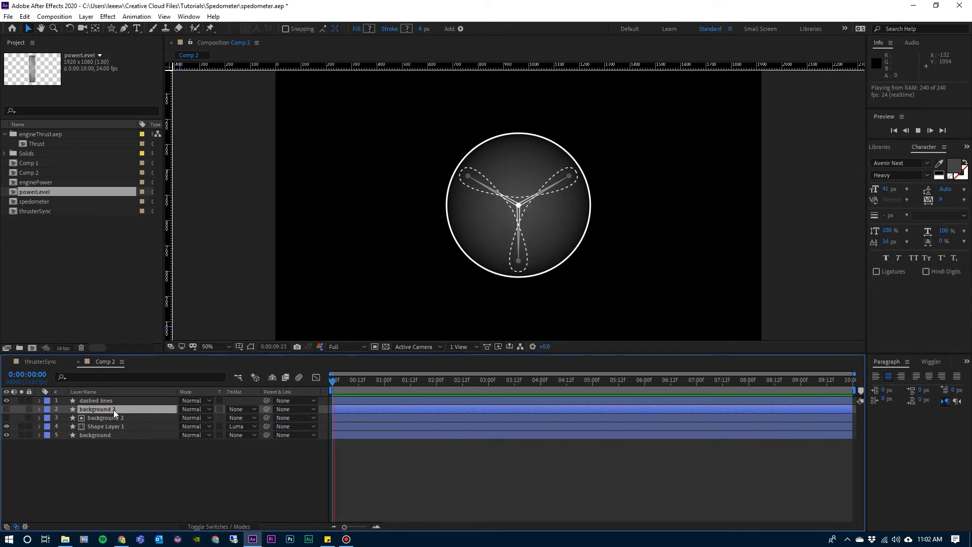
left_click_drag(105, 411, 105, 399)
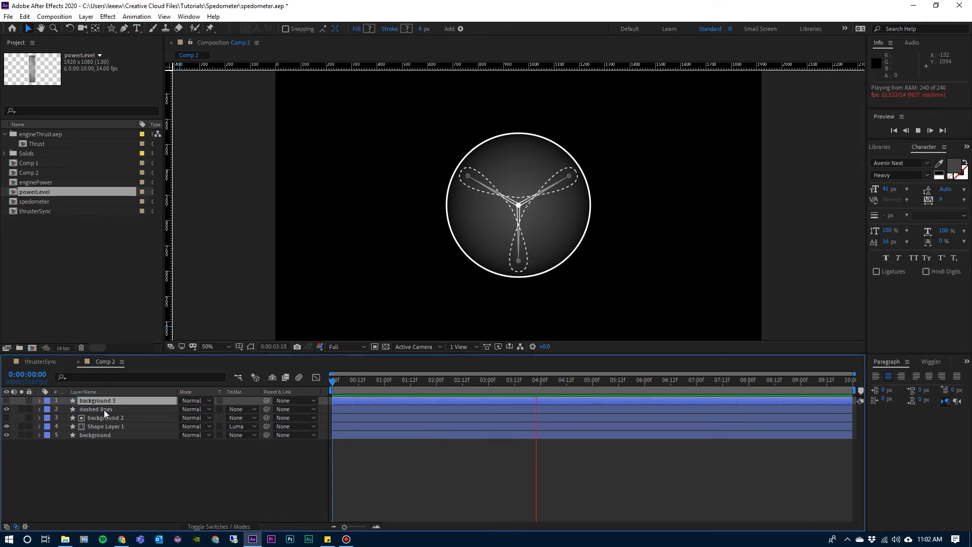
left_click(104, 409)
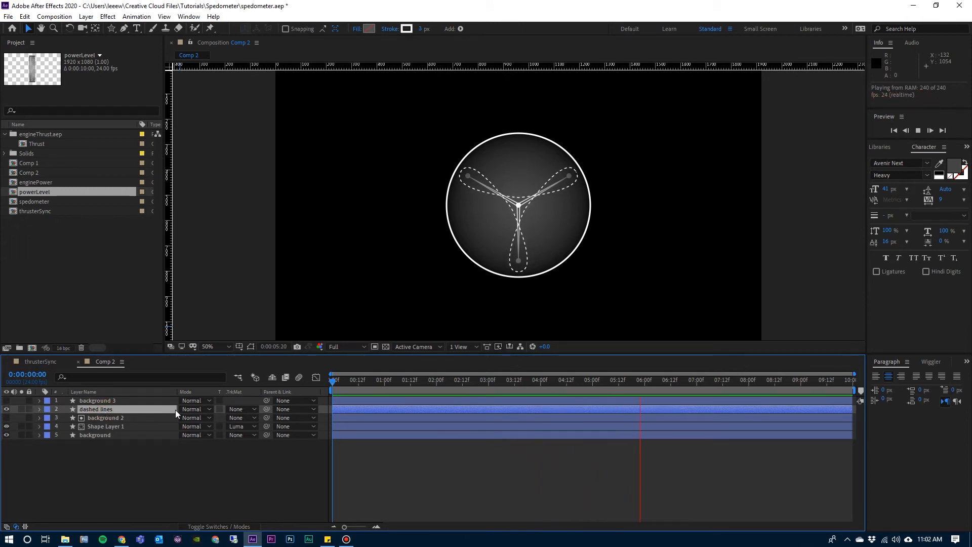
left_click(245, 410)
left_click(255, 457)
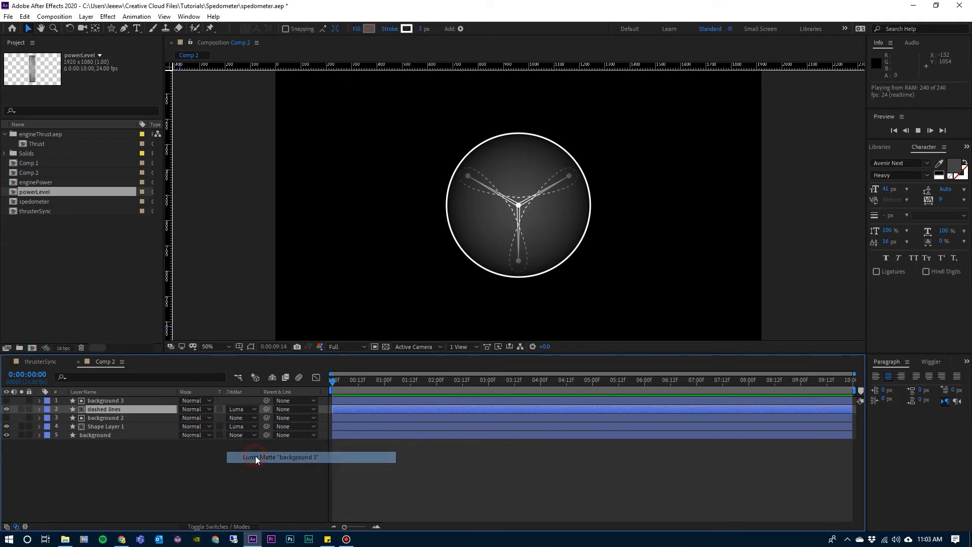
left_click(267, 471)
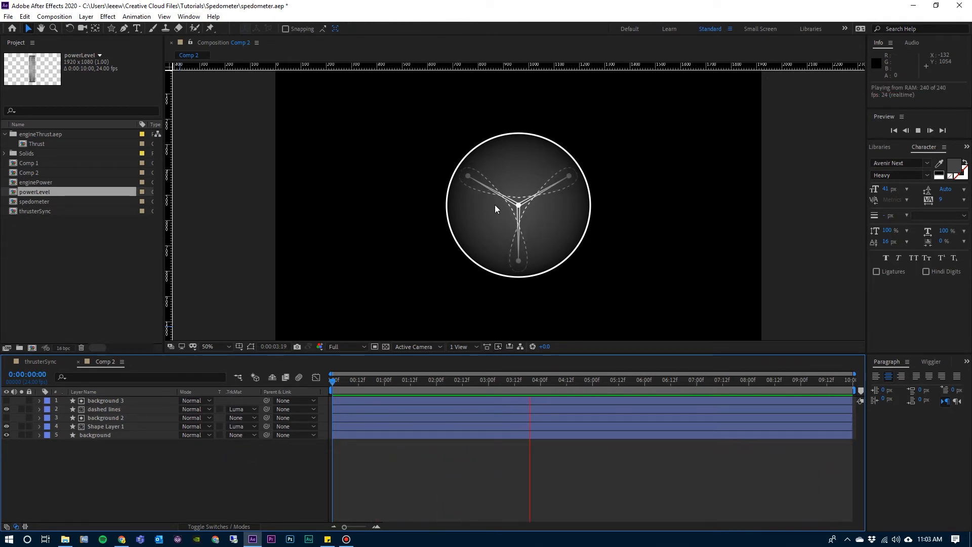
Look over the finished engine sync gauge in the thrusterSync composition and return to Comp 2.
left_click(40, 361)
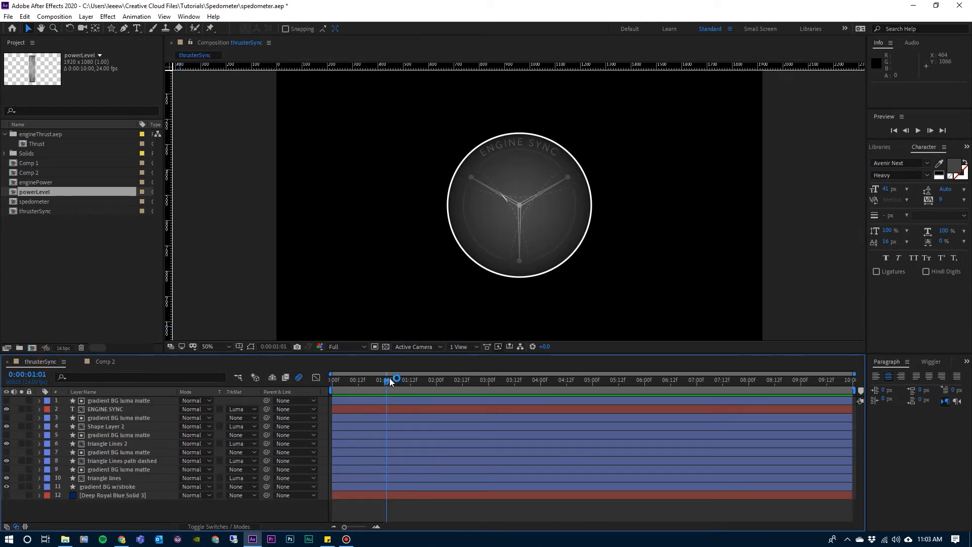
mouse_move(389, 380)
left_mouse_down()
mouse_move(470, 388)
mouse_move(398, 384)
left_mouse_up()
left_click(105, 362)
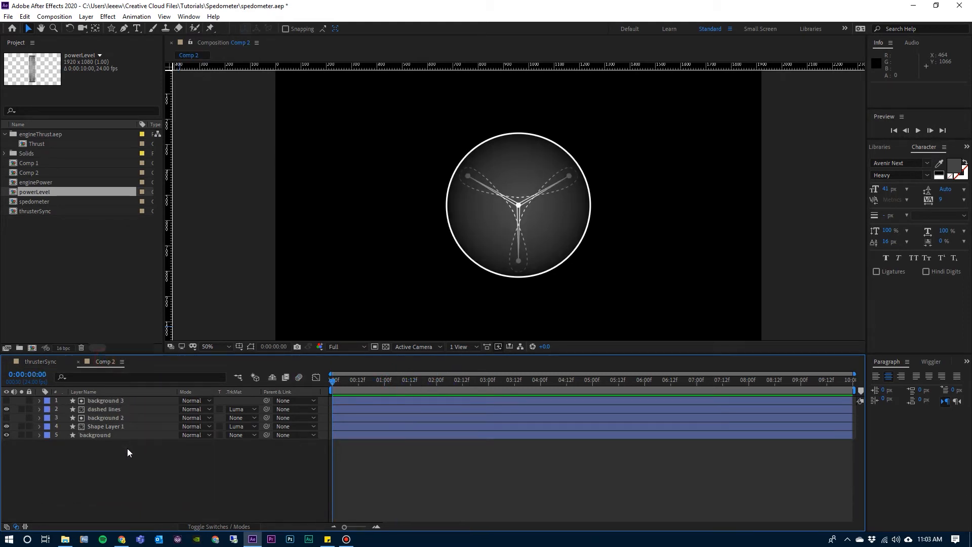
Duplicate the dashed lines layer together with its background 3 matte and rename the copied lines layer "tracer".
left_click(107, 408)
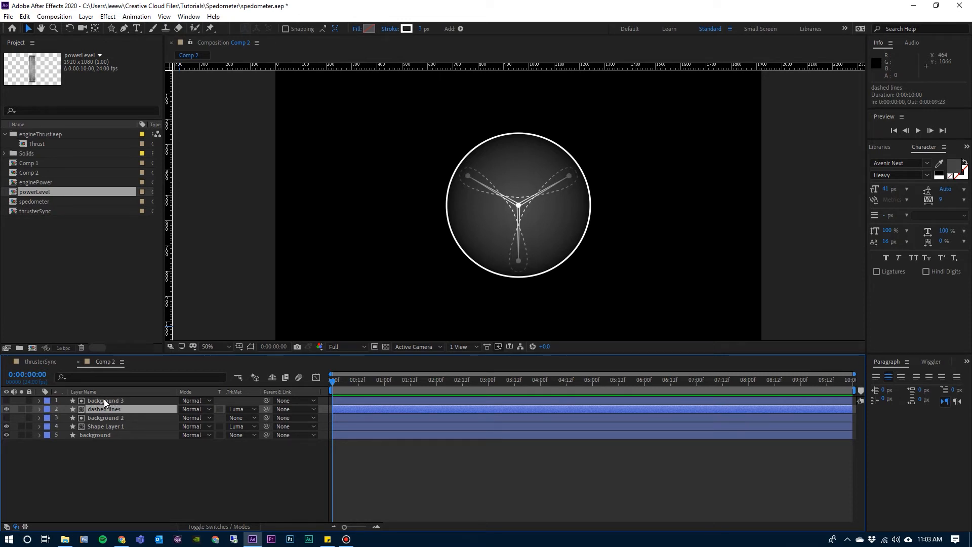
left_click(106, 400, "shift")
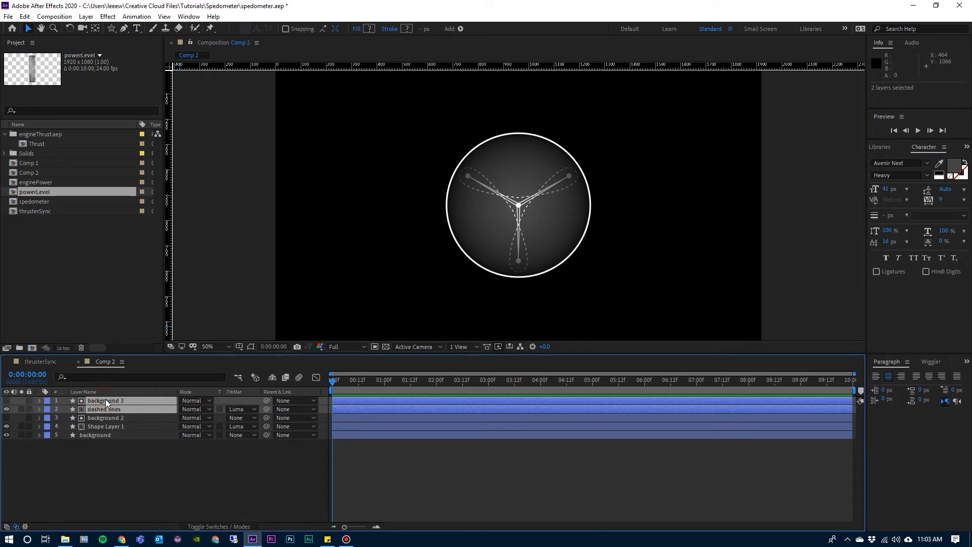
key("ctrl+d")
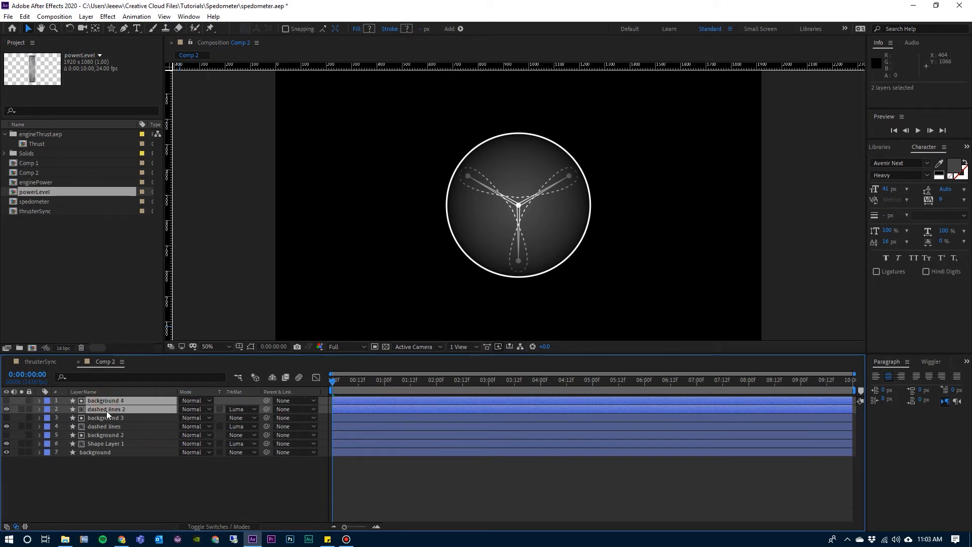
left_click(128, 465)
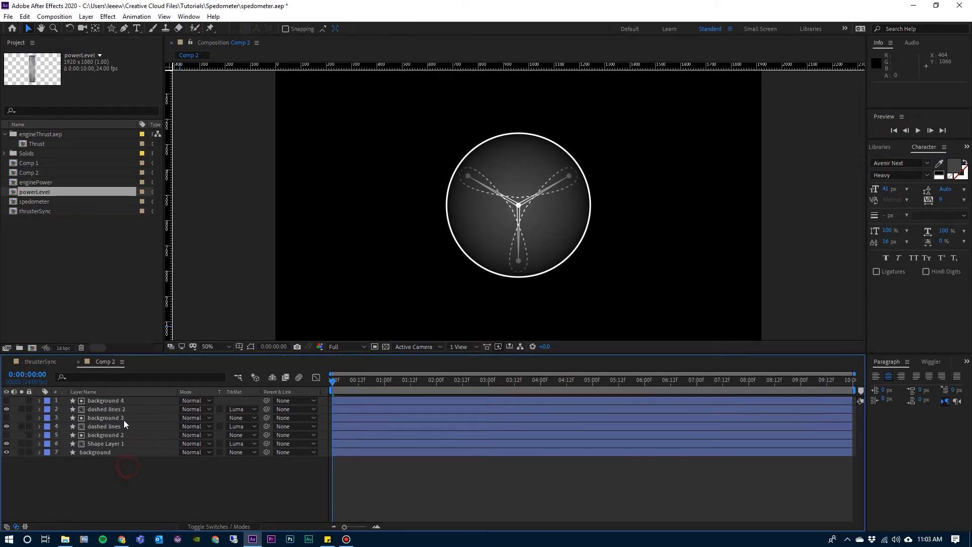
left_click(121, 408)
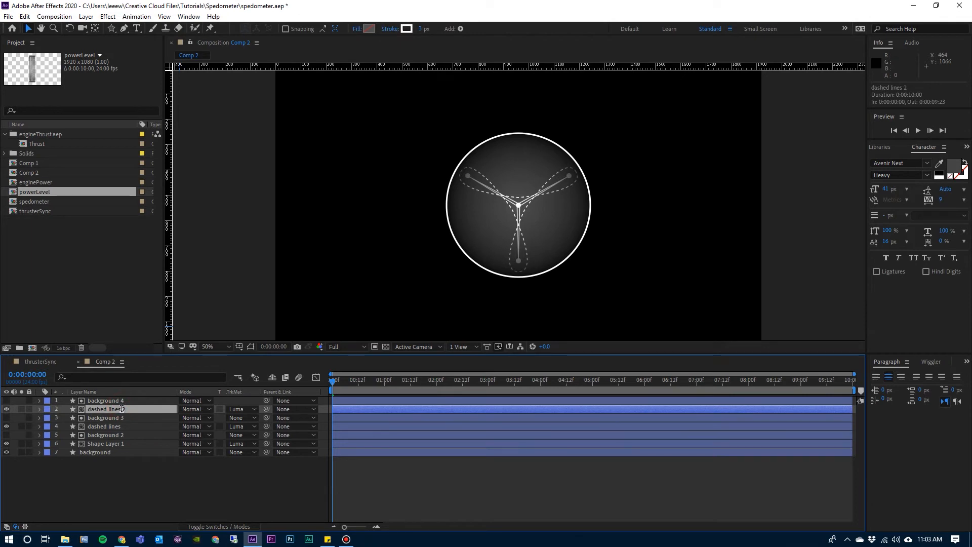
key("Return")
type("tracer")
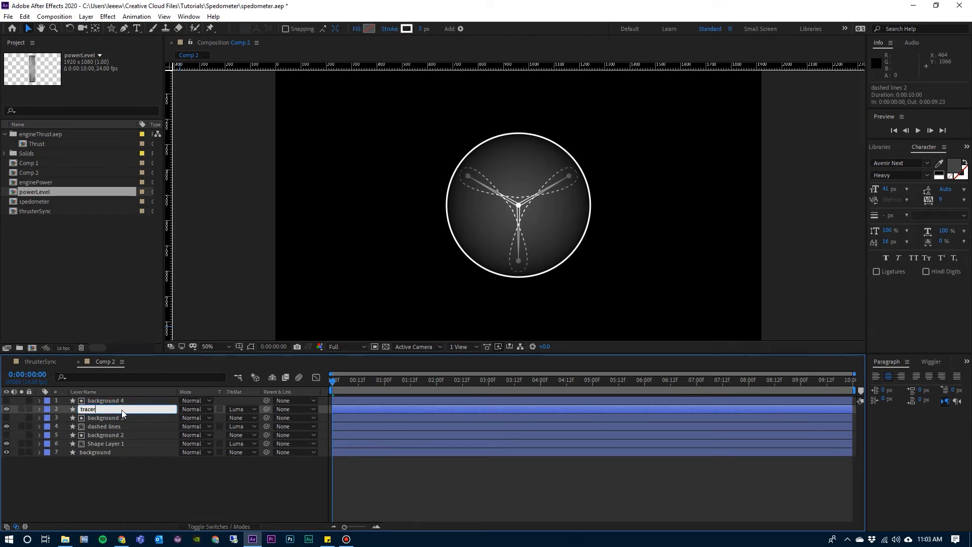
key("Return")
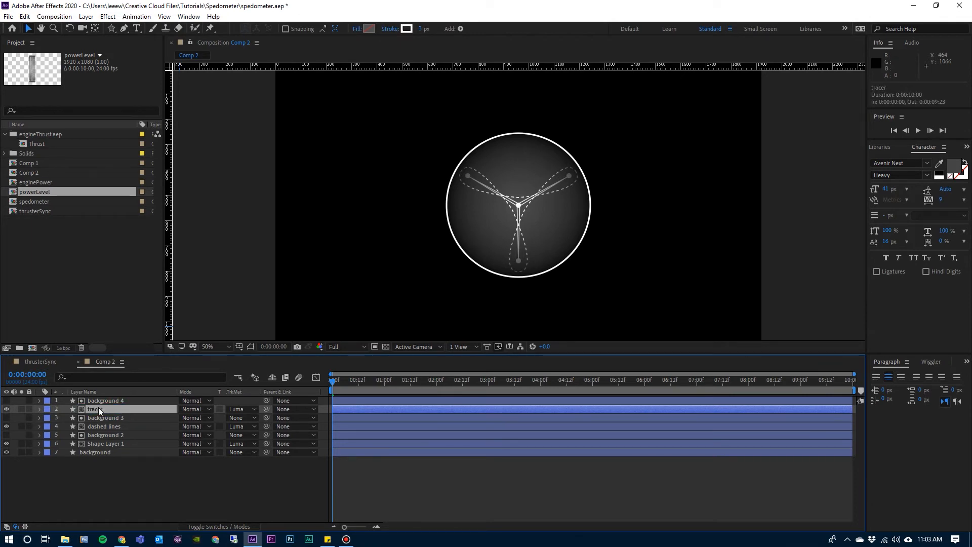
Add Trim Paths to the Polystar 1 group of the tracer layer.
left_click(39, 409)
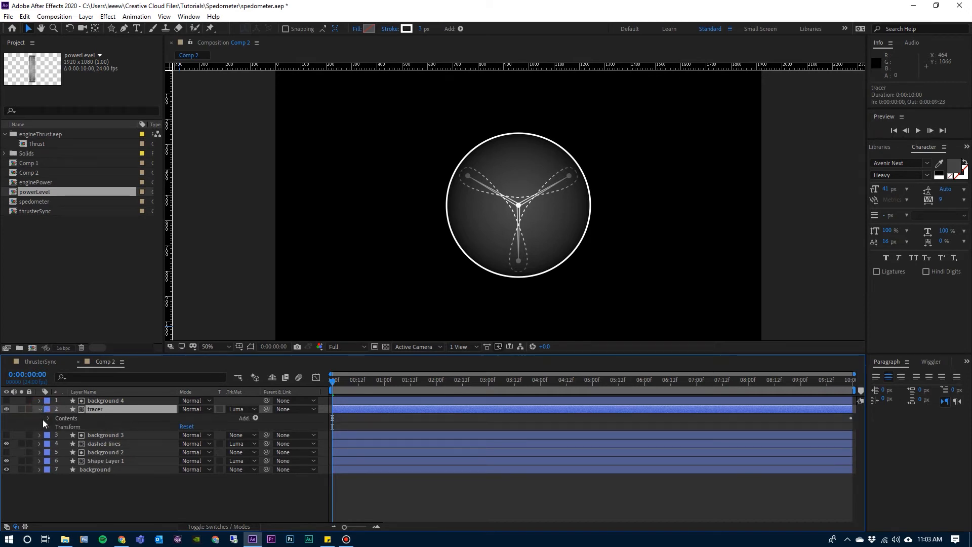
left_click(47, 418)
left_click(57, 427)
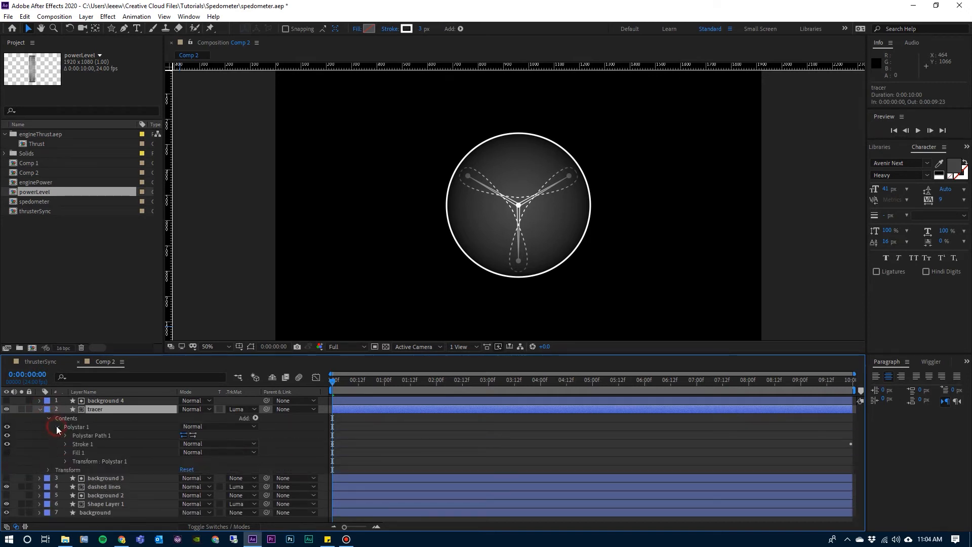
left_click(77, 427)
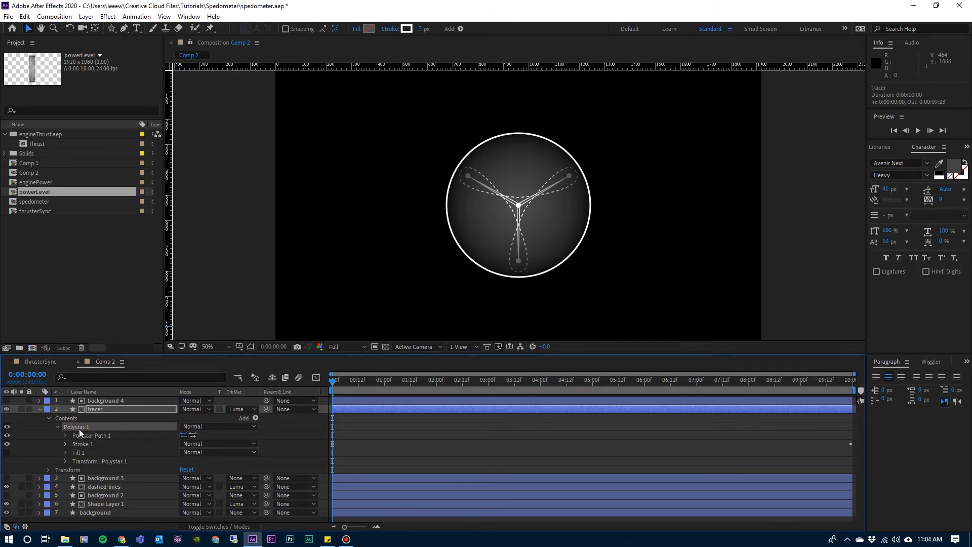
left_click(255, 418)
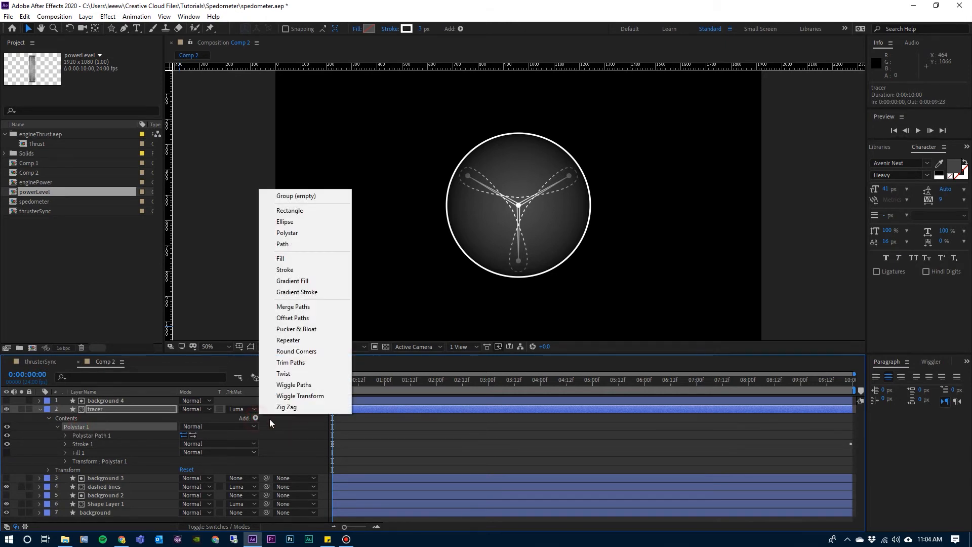
left_click(291, 362)
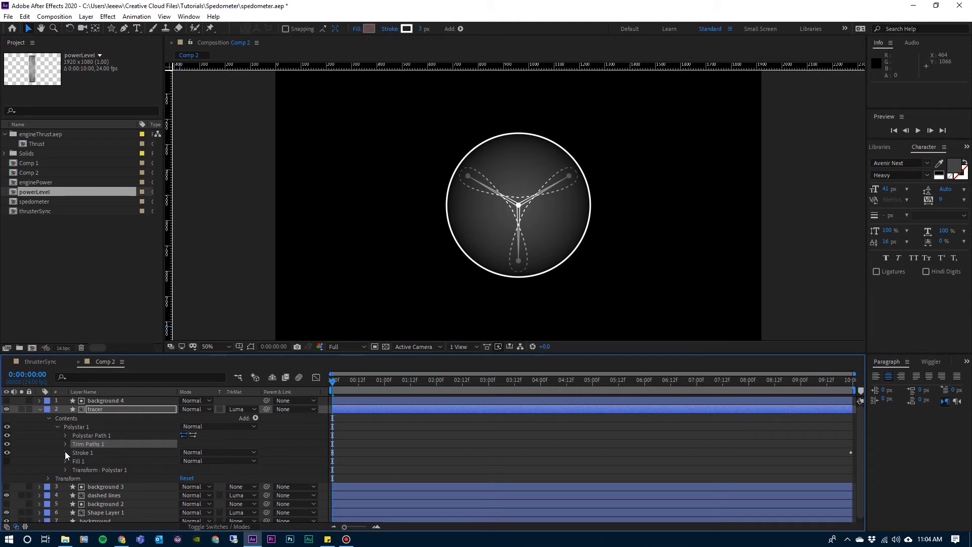
Remove the dashes from Stroke 1 of the tracer layer so its path is a solid line.
left_click(66, 452)
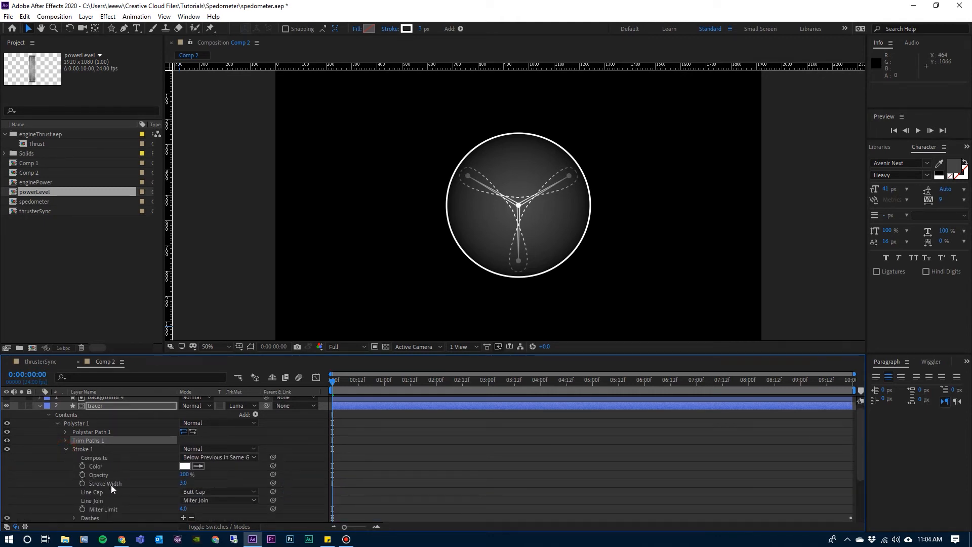
scroll(166, 491, "down", 2)
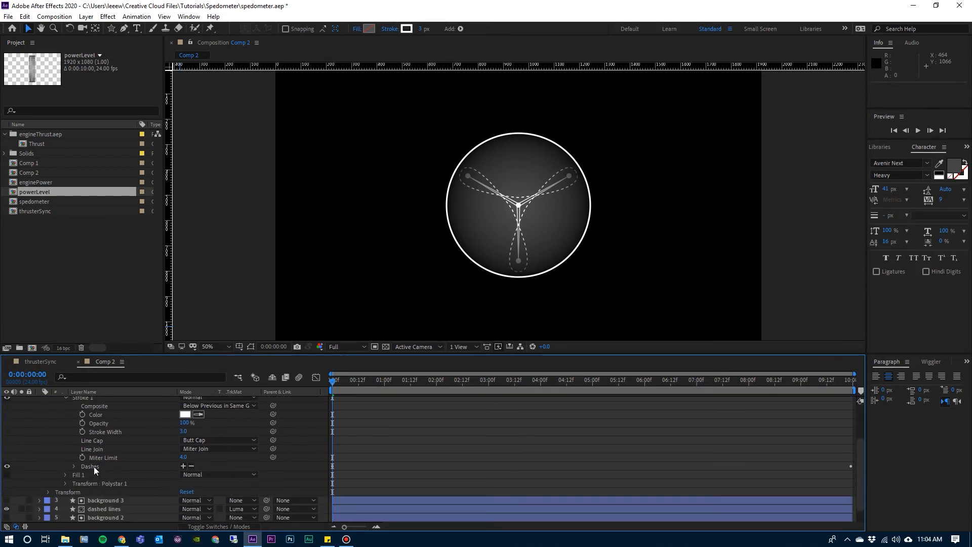
left_click(191, 466)
scroll(90, 428, "up", 3)
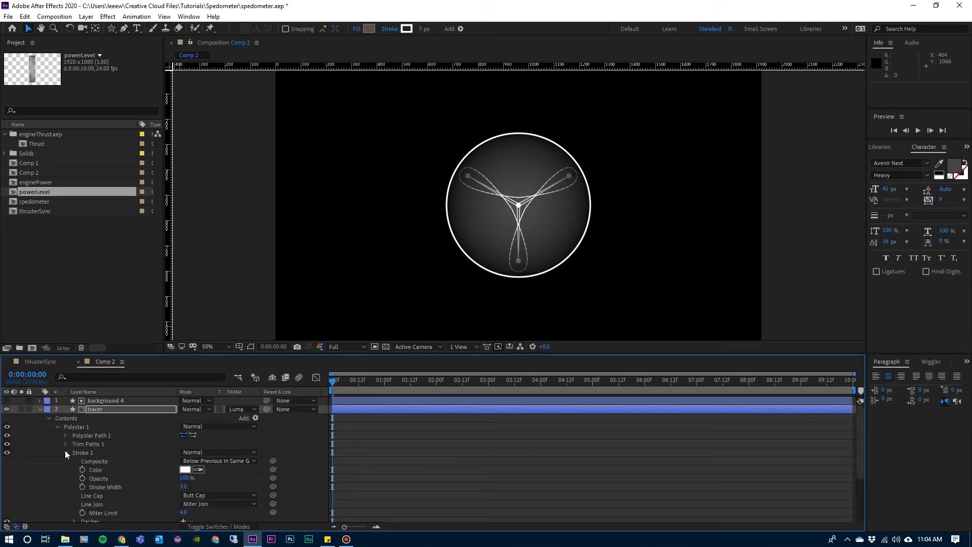
left_click(66, 453)
Set the End value of the tracer layer's Trim Paths 1 to 2%.
double_click(89, 444)
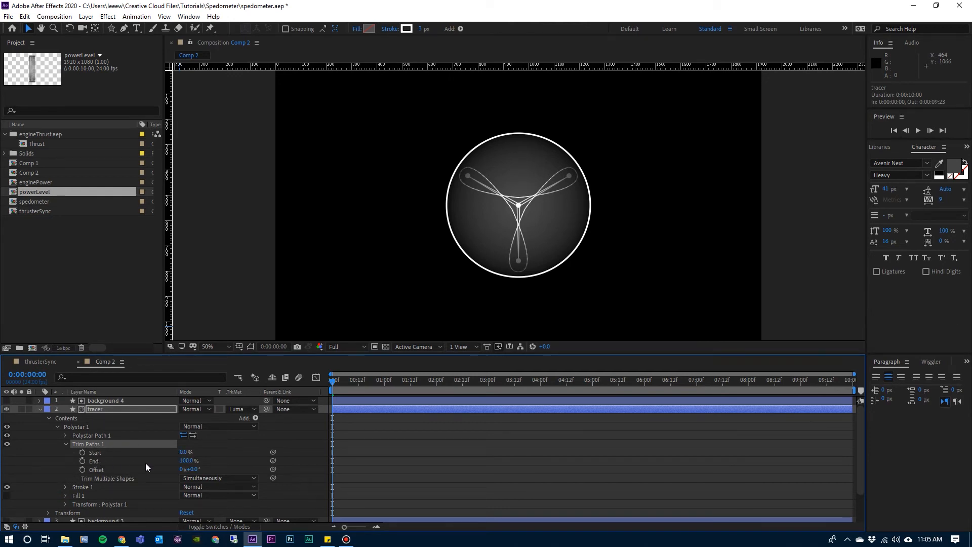
left_click(186, 461)
type("2")
key("Return")
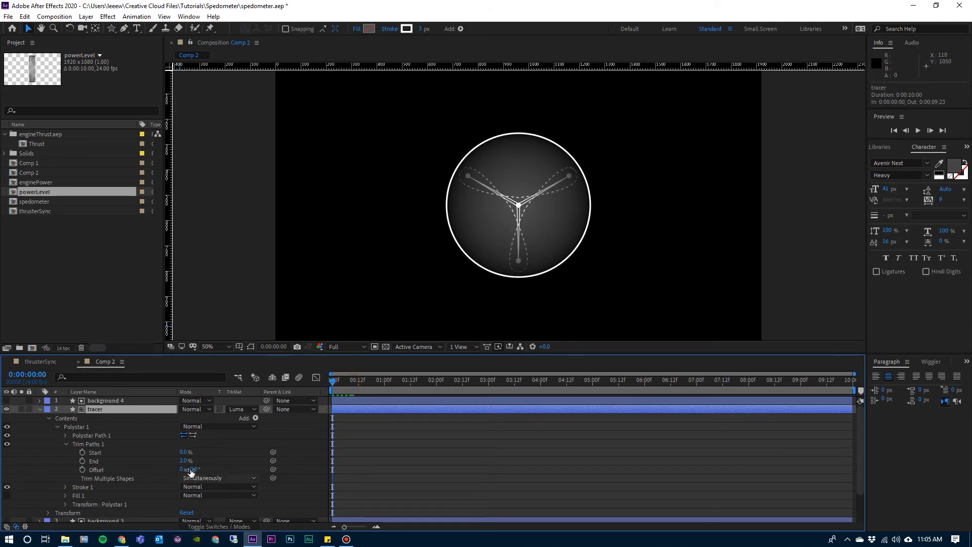
Keyframe the tracer's Trim Paths offset from 0 at the first frame to 5 revolutions at 0:00:09:23 and preview the animation.
left_click(81, 469)
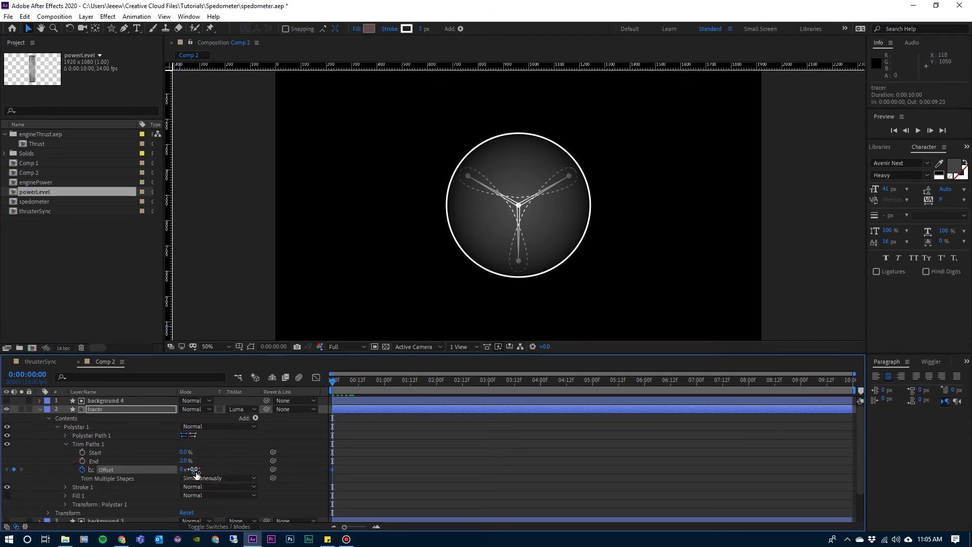
left_click_drag(847, 382, 862, 381)
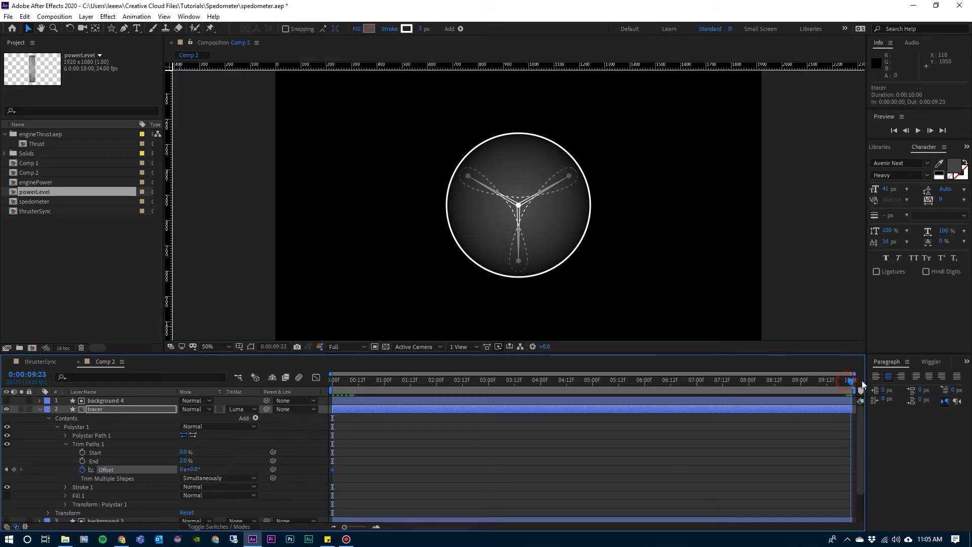
left_click(181, 470)
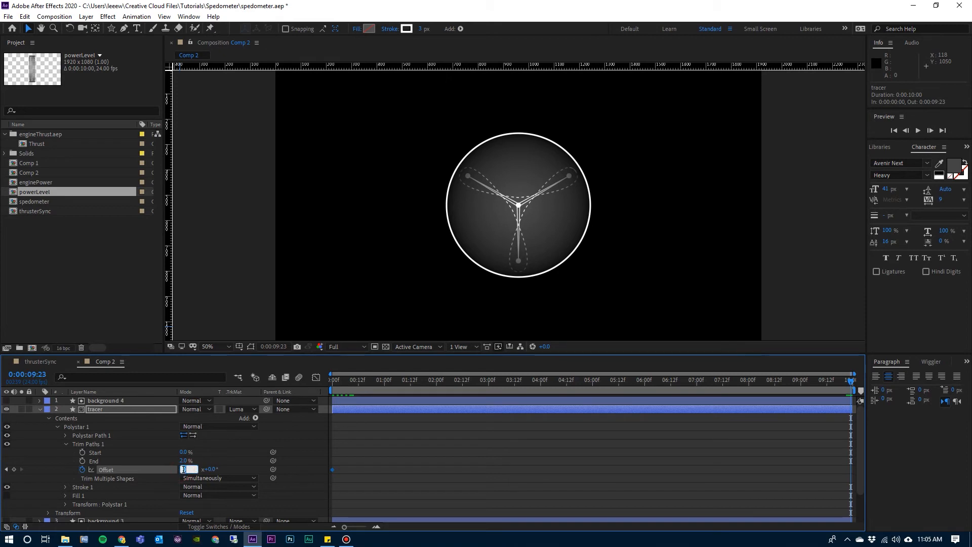
type("5")
key("Return")
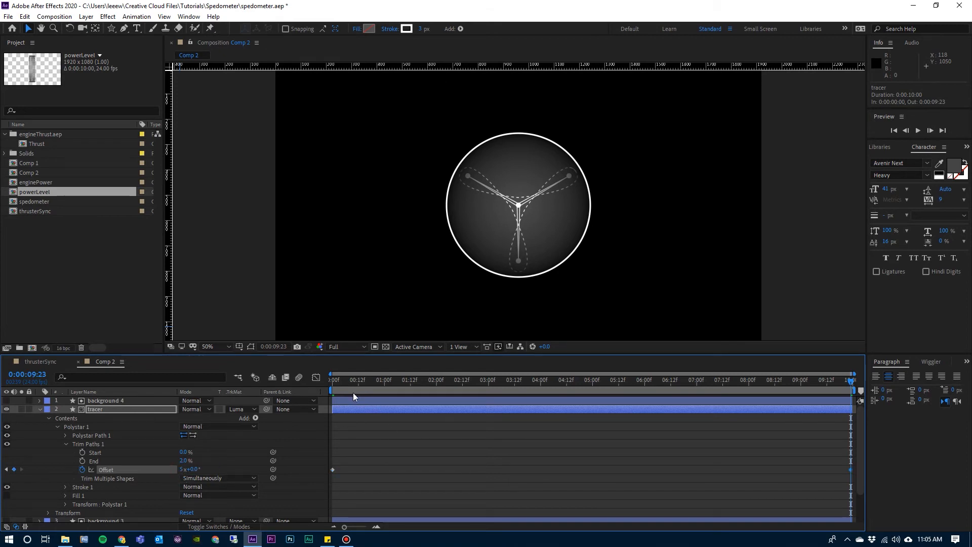
left_click_drag(346, 381, 320, 381)
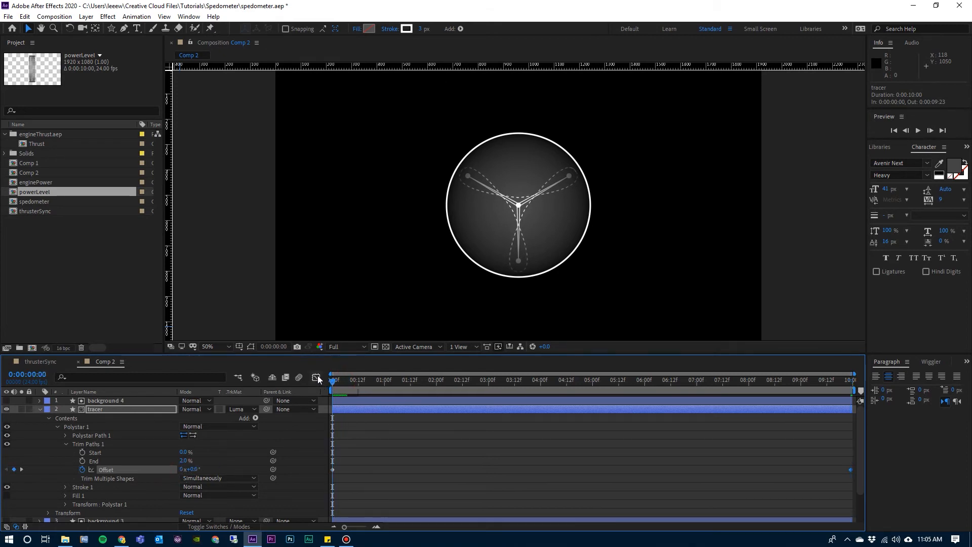
key("space")
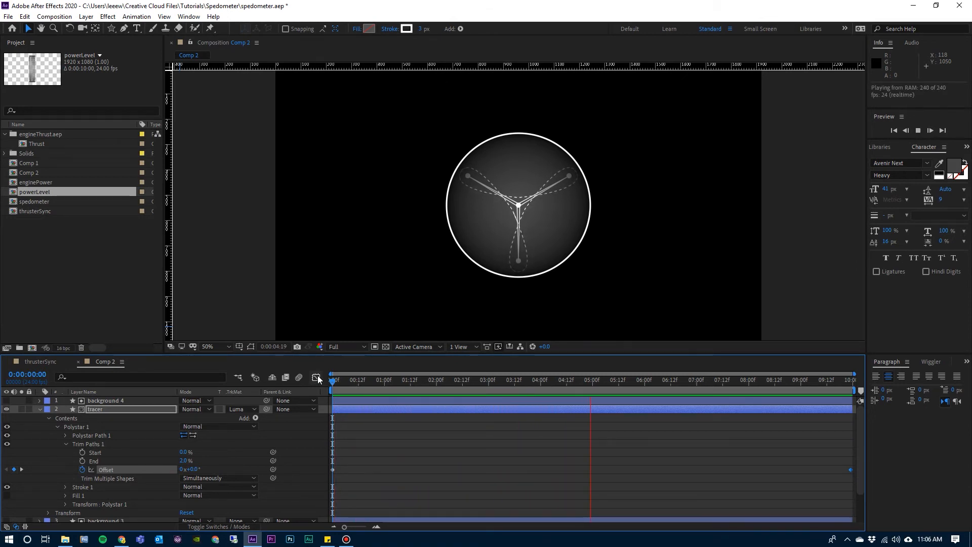
Collapse the tracer layer, examine the finished thrusterSync composition for the remaining gauge elements, and return to Comp 2.
left_click(39, 409)
left_click(105, 409)
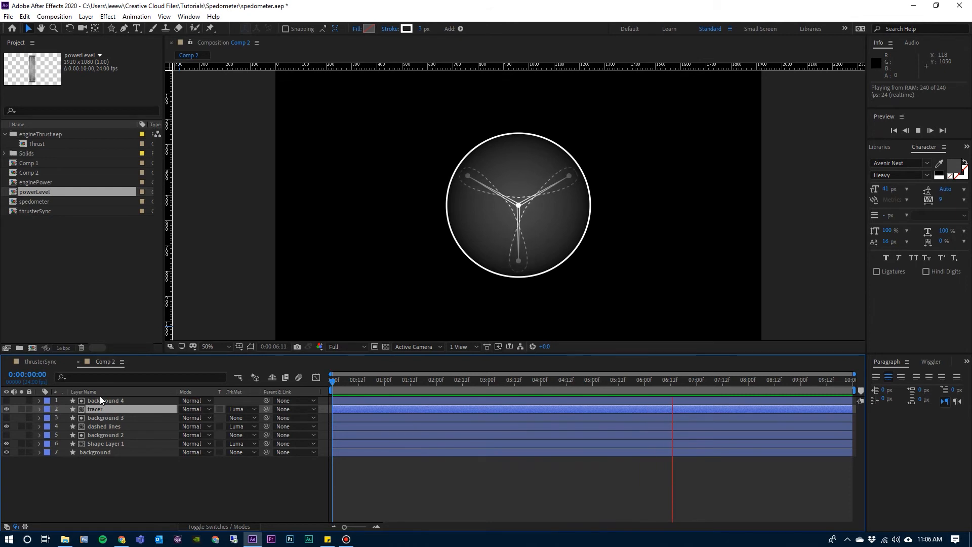
left_click(50, 366)
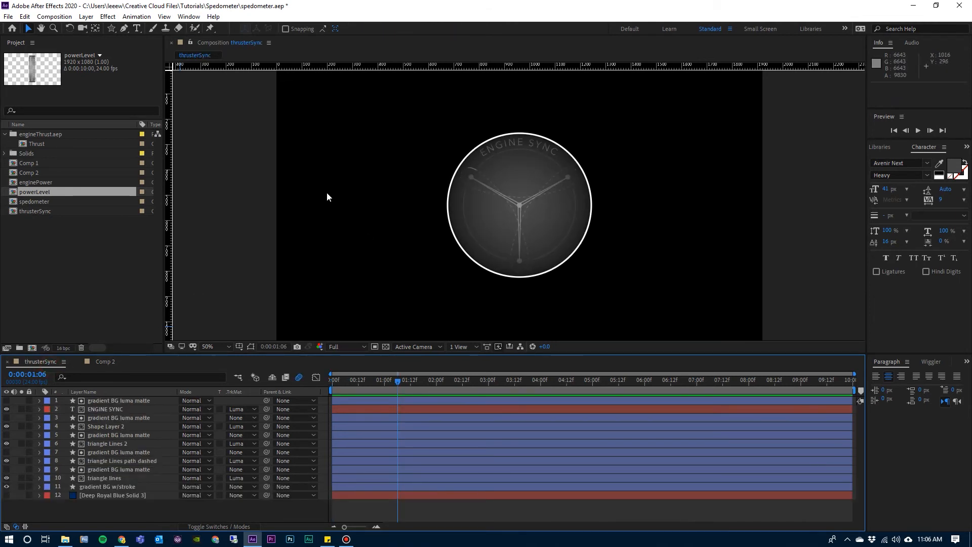
left_click(116, 358)
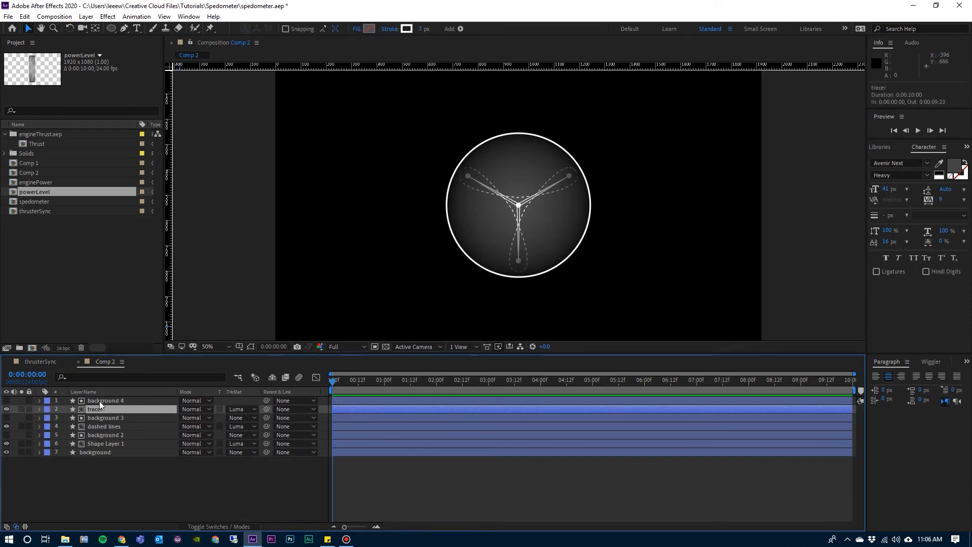
With no layer selected, create a new shape layer containing an ellipse that fills the composition.
left_click(104, 473)
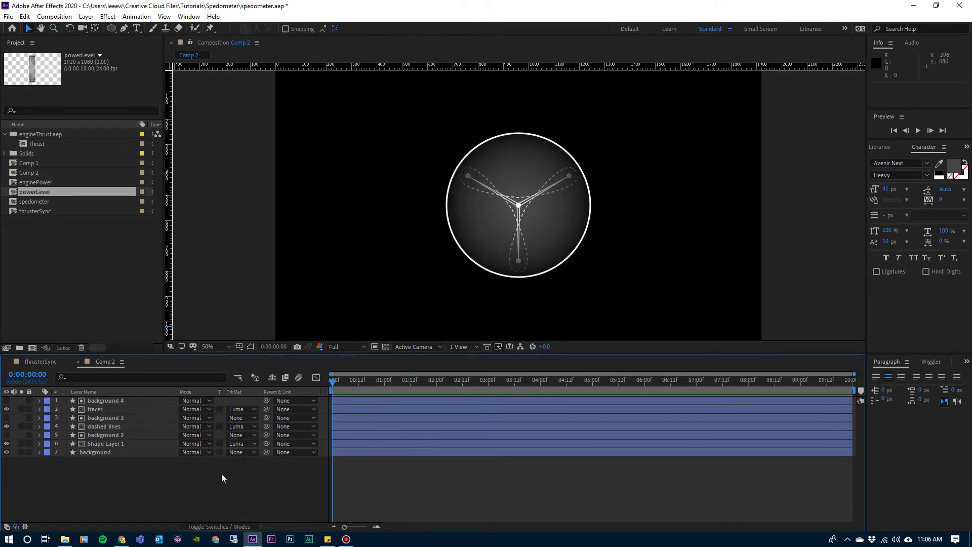
left_click(111, 29)
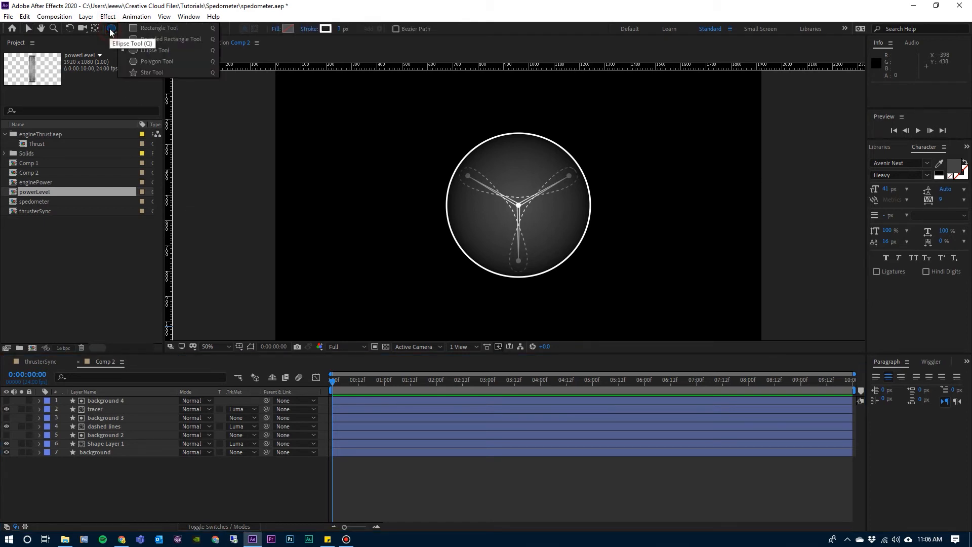
left_click(111, 32)
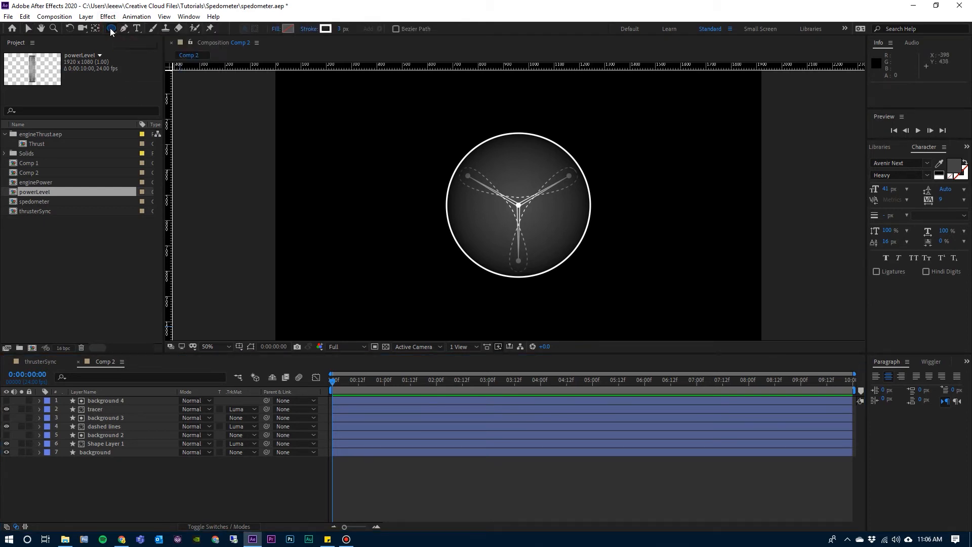
double_click(111, 29)
key("v")
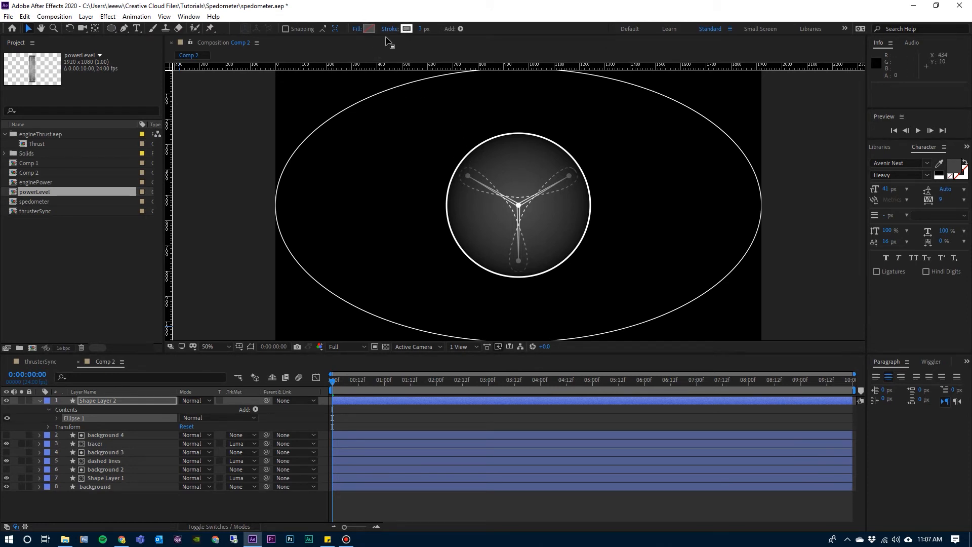
Unlink the proportions of Ellipse Path 1 on the new shape layer and set its size to 463 by 463.
left_click(56, 417)
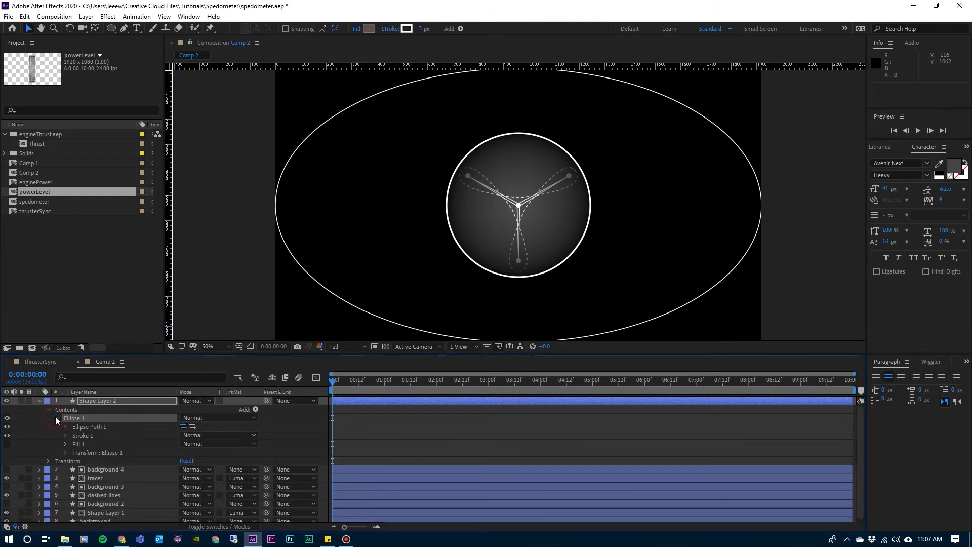
left_click(64, 426)
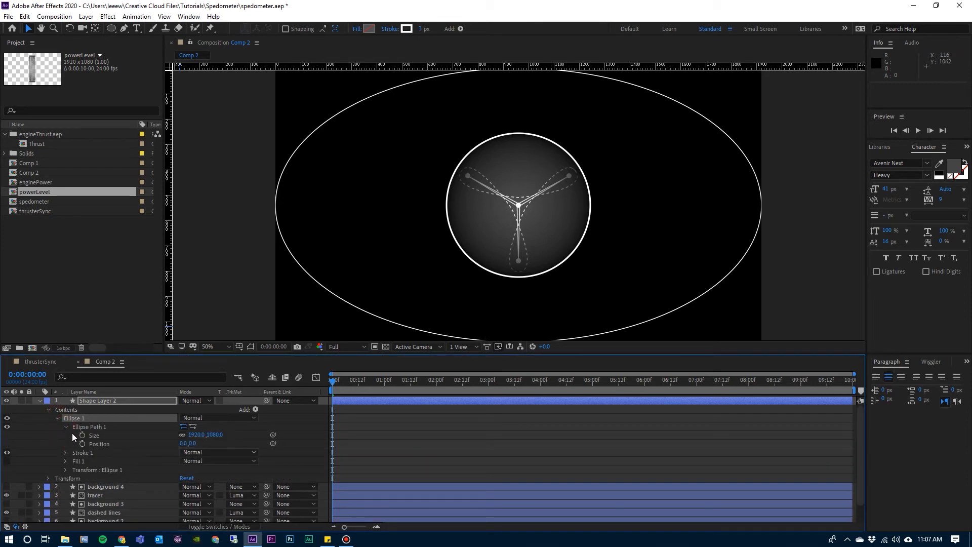
left_click(183, 435)
left_click(197, 436)
key("Return")
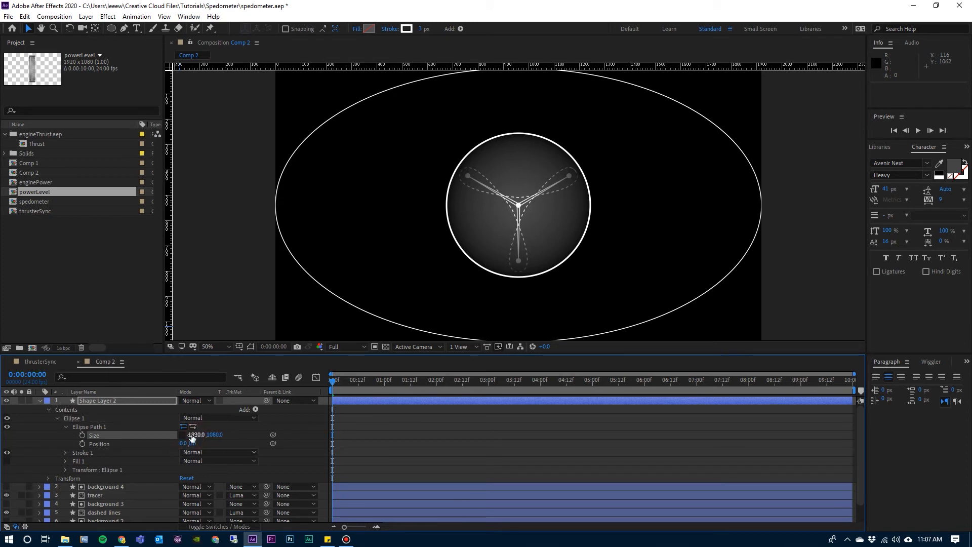
left_click(197, 436)
type("463")
key("Tab")
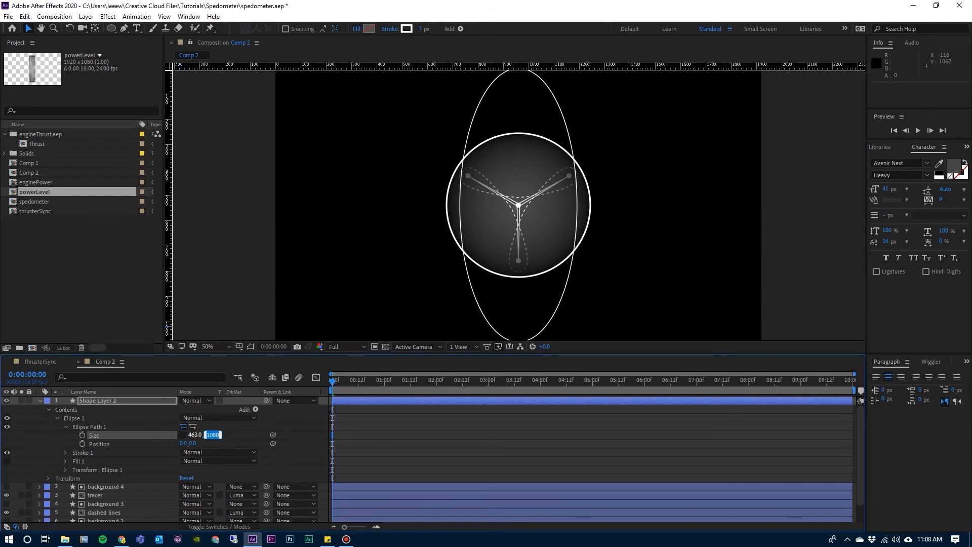
type("463")
key("Return")
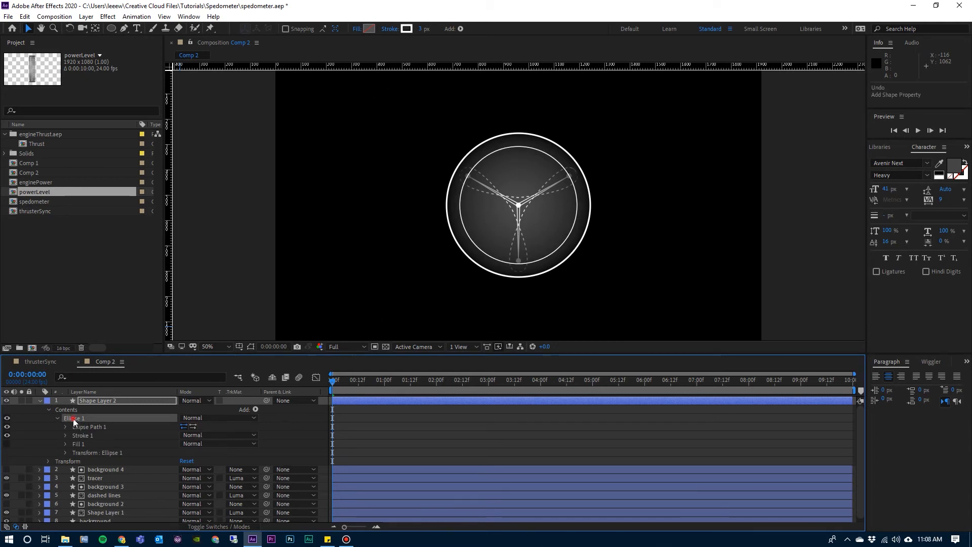
Add Trim Paths to the Ellipse 1 group of Shape Layer 2.
left_click(73, 419)
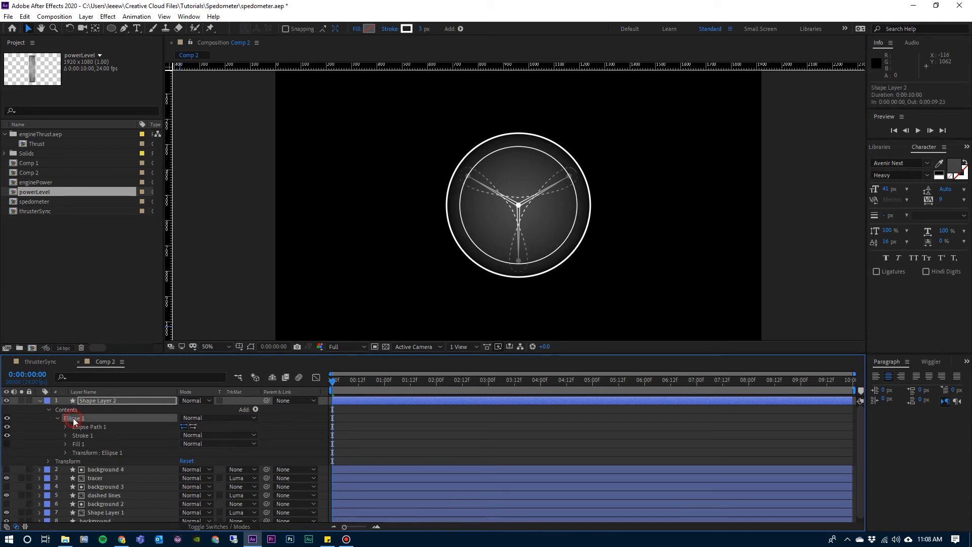
left_click(255, 410)
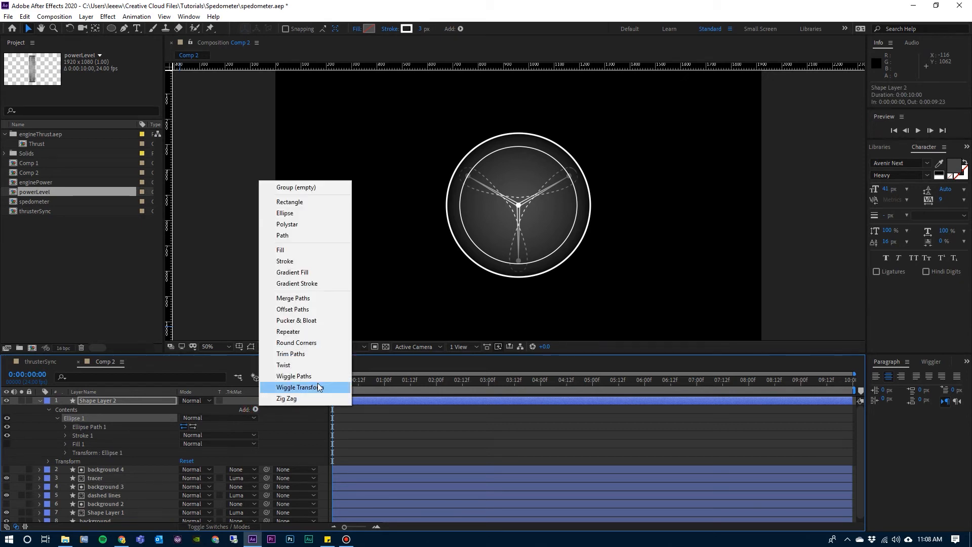
left_click(304, 354)
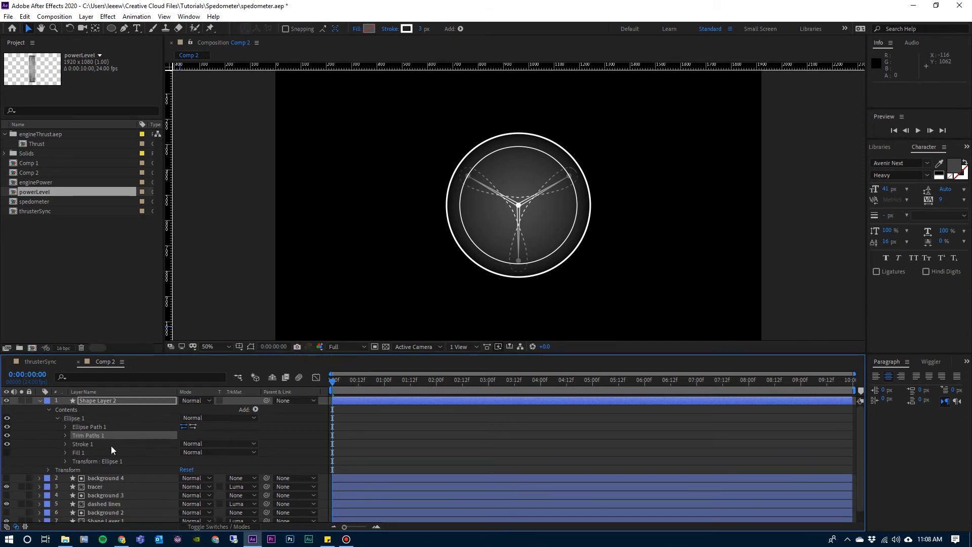
Set Ellipse 1's Trim Paths to Start 37%, End 63% and Offset 180° to form an arc at the circle's top.
left_click(65, 434)
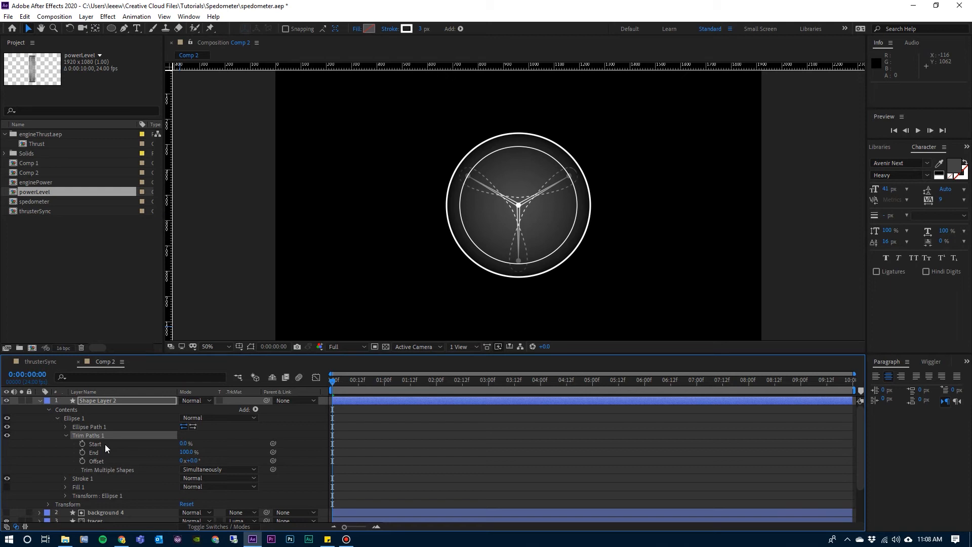
left_click(183, 444)
type("37")
key("Tab")
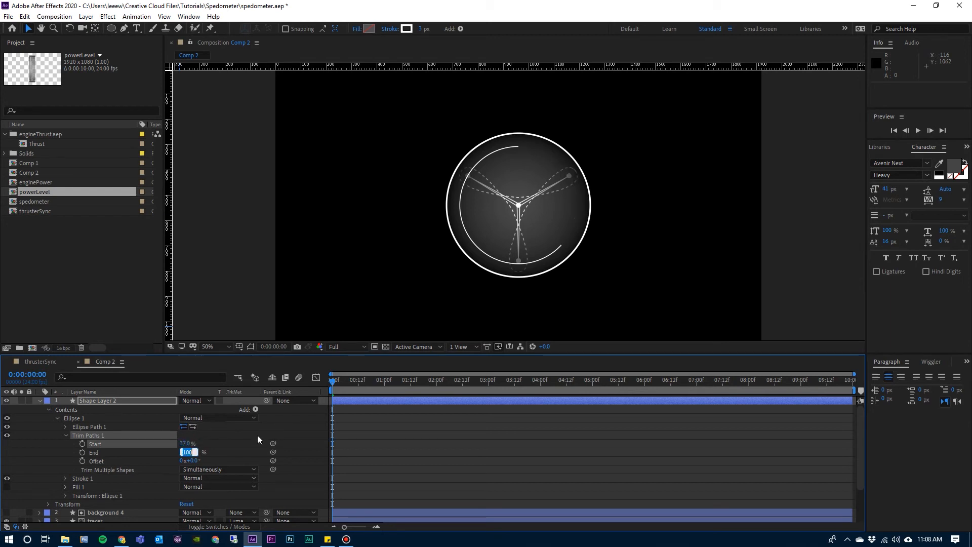
type("63")
key("Tab")
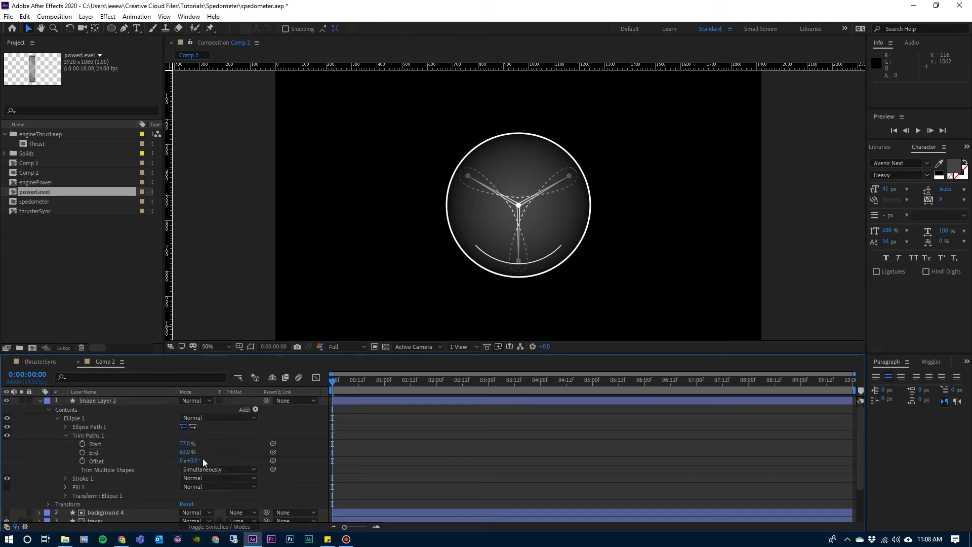
left_click(195, 459)
type("180")
key("Return")
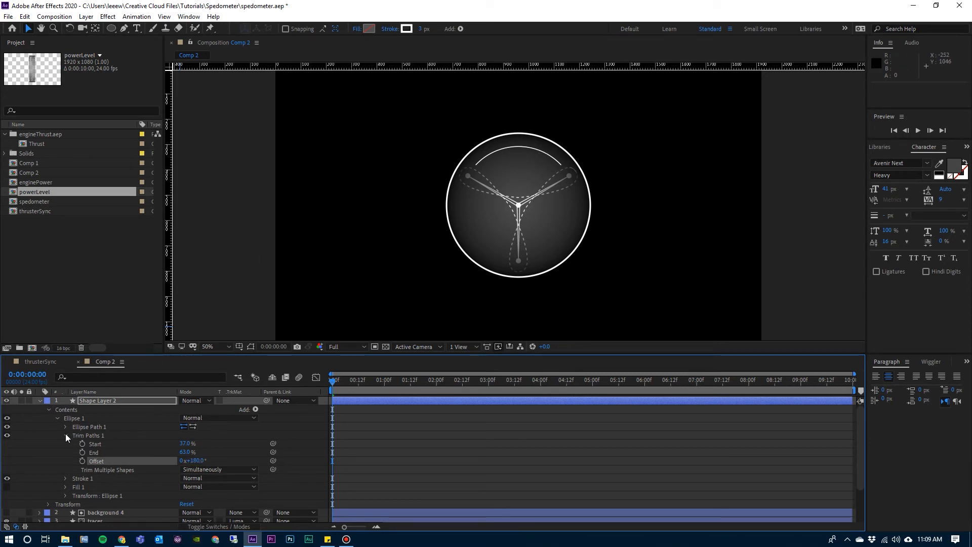
Duplicate the Ellipse 1 group and set the copy's Trim Paths offset to 300°.
left_click(57, 417)
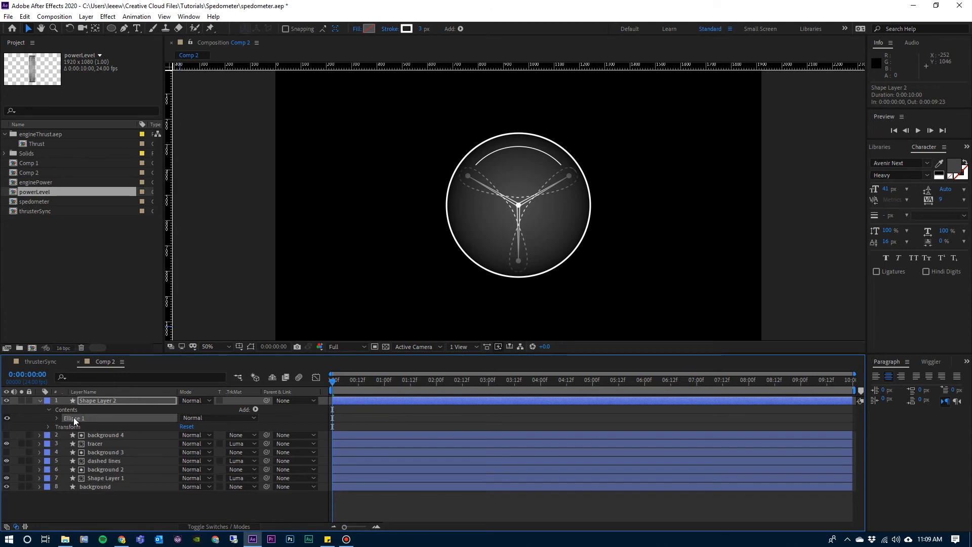
key("ctrl+d")
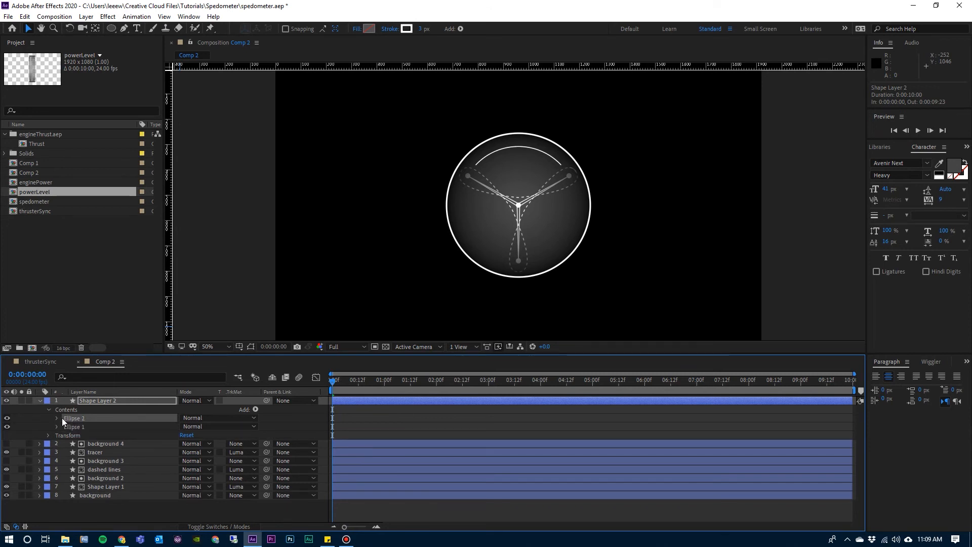
left_click(57, 419)
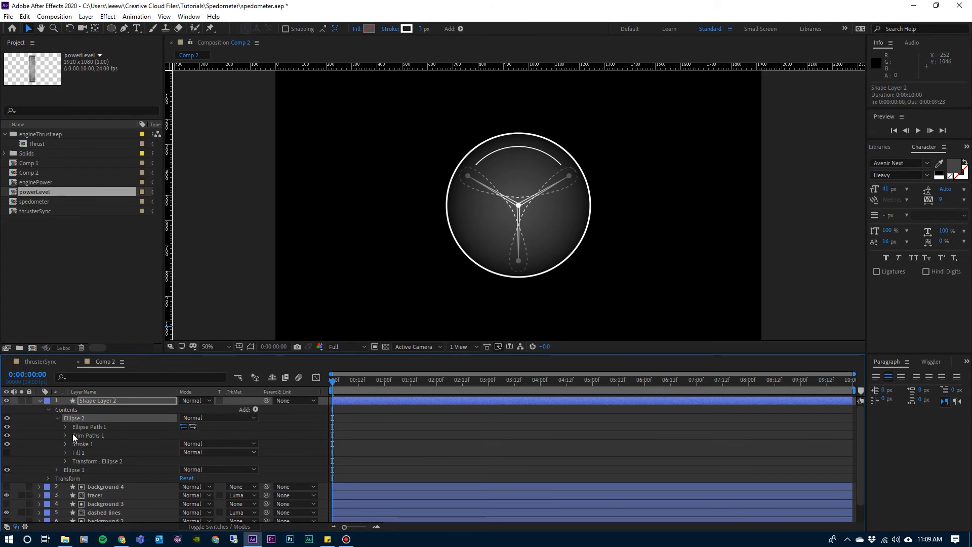
left_click(66, 435)
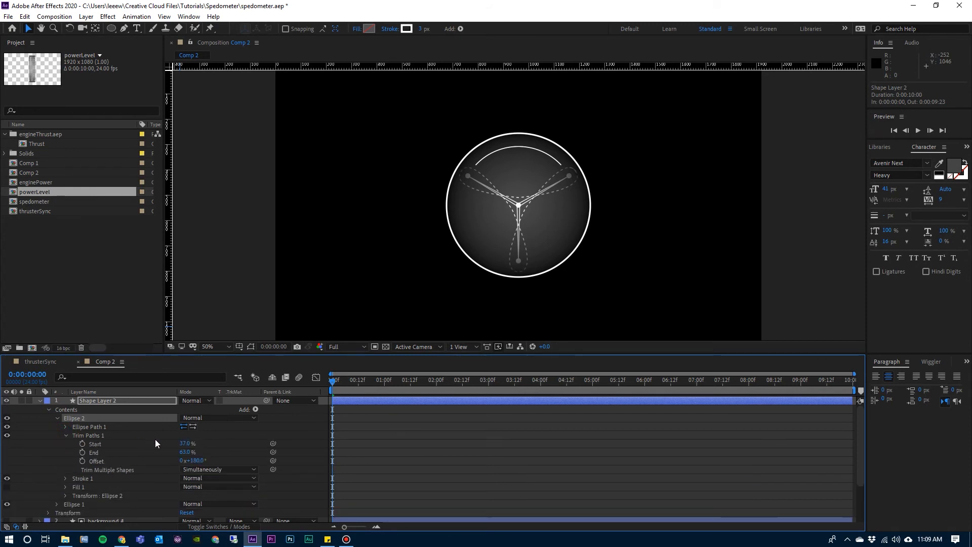
left_click(197, 461)
type("300")
key("Return")
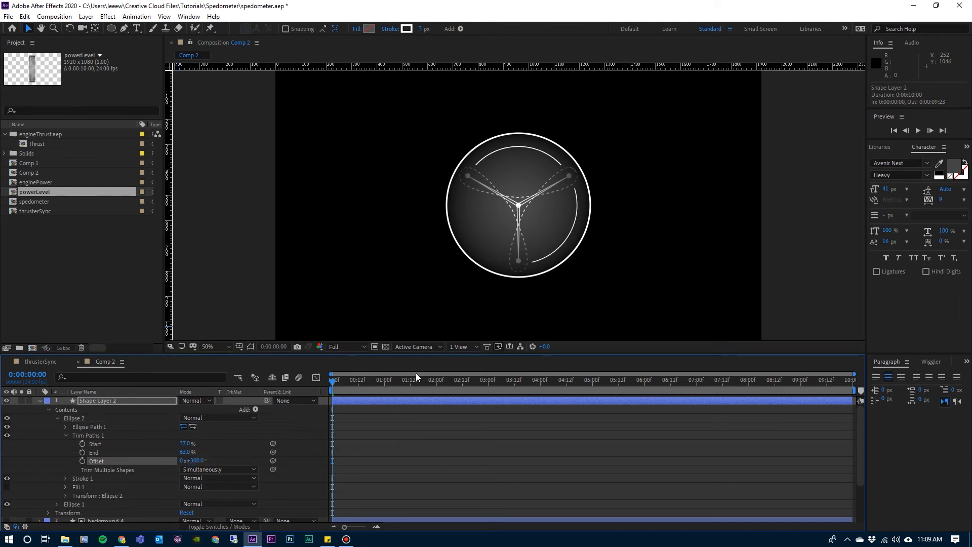
Duplicate the Ellipse 2 group and set the new copy's Trim Paths offset to 60° for the third arc.
left_click(65, 435)
left_click(57, 418)
left_click(74, 419)
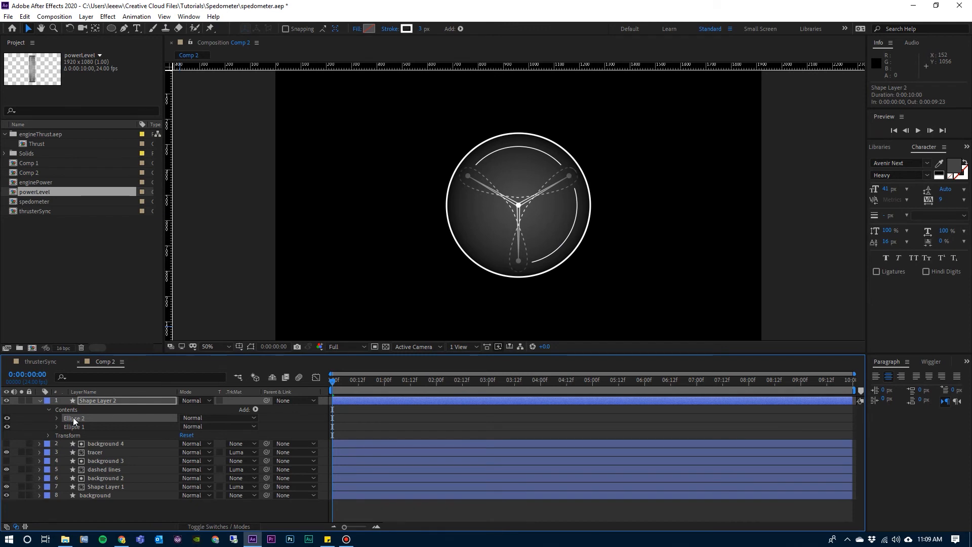
key("ctrl+d")
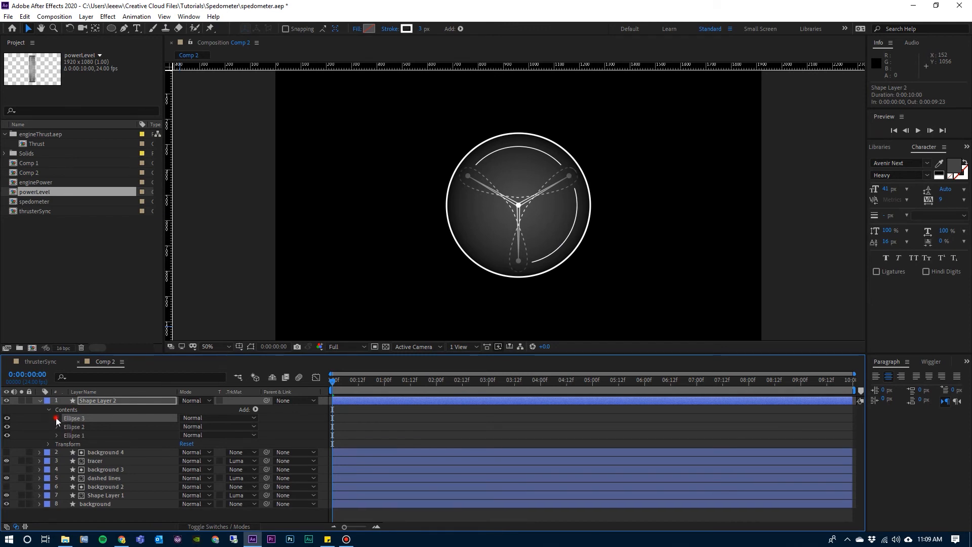
left_click(57, 418)
left_click(64, 436)
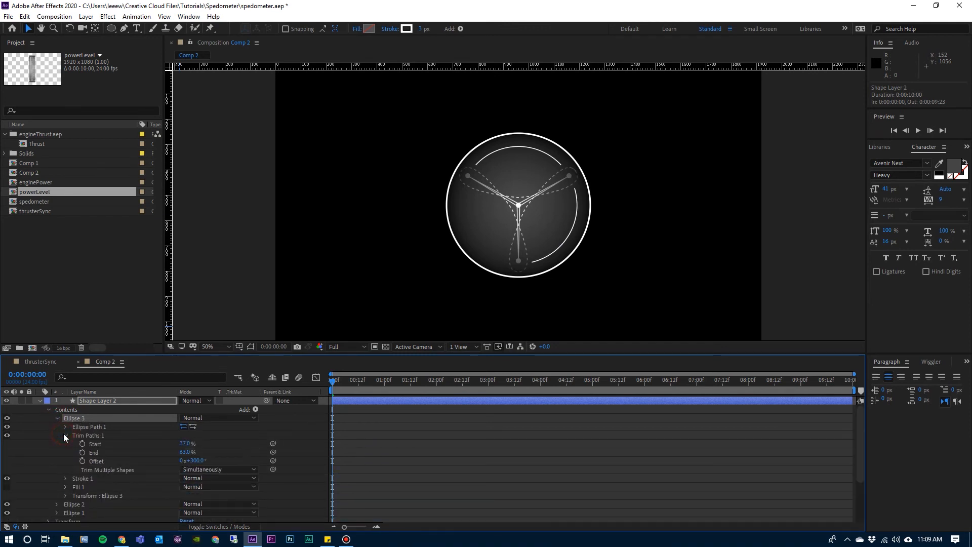
left_click(199, 460)
type("60")
key("Return")
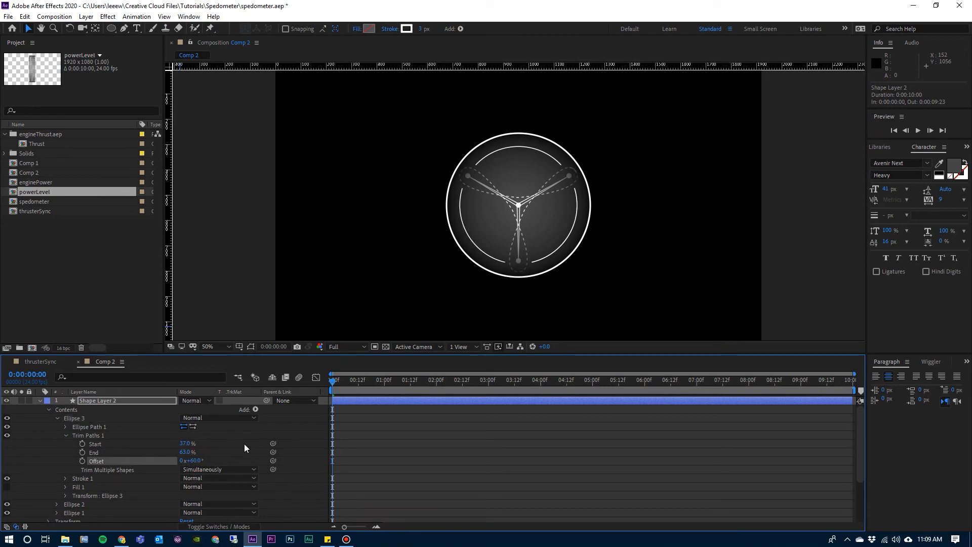
Duplicate the background 4 layer and move the copy directly above Shape Layer 2.
left_click(49, 409)
left_click(96, 400)
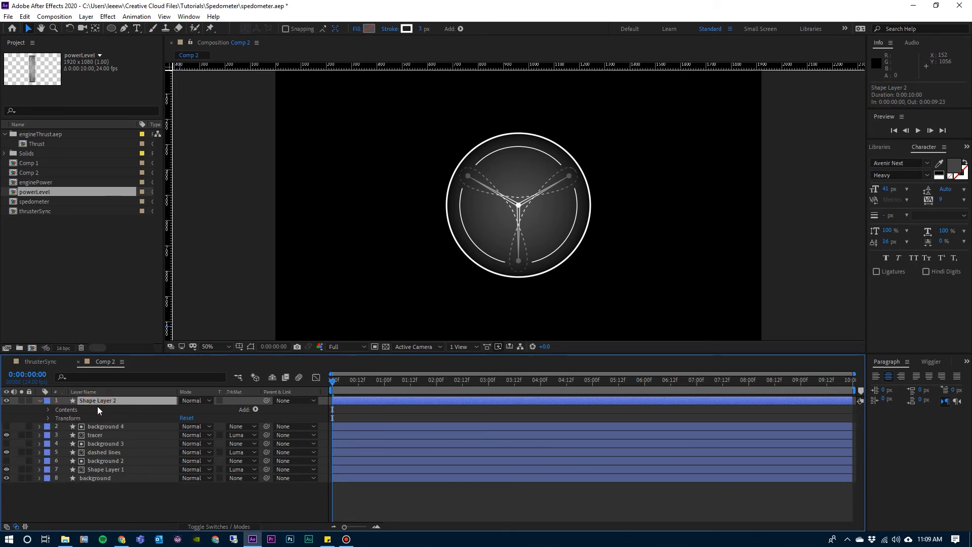
left_click(102, 426)
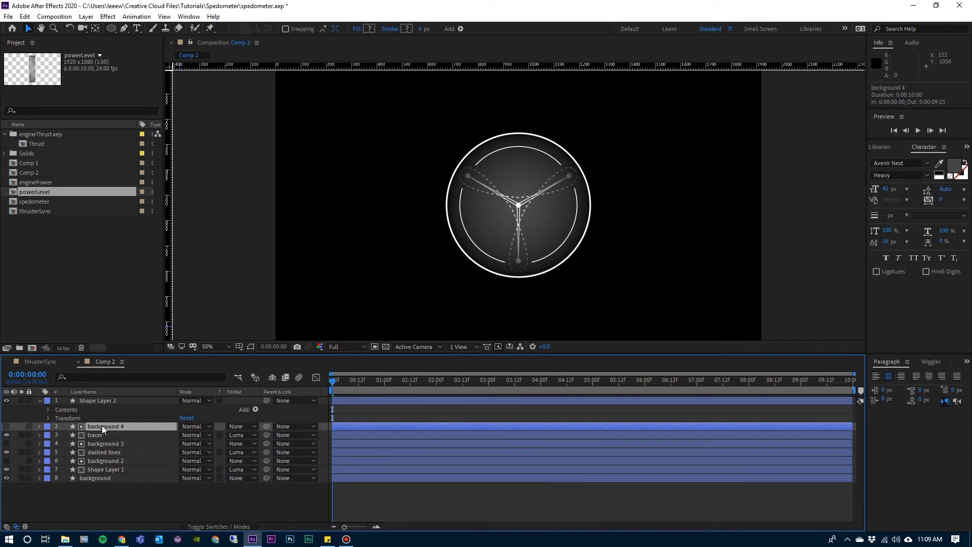
key("ctrl+d")
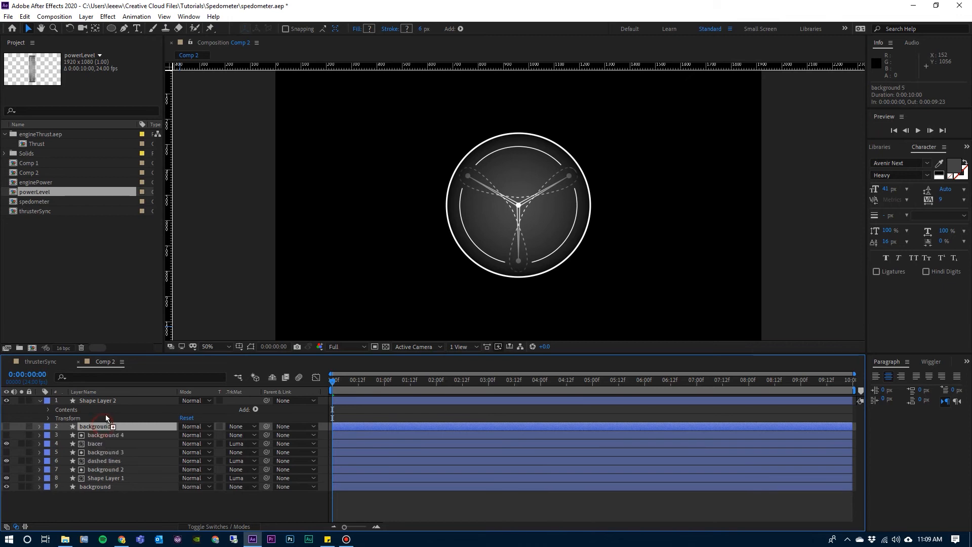
left_click_drag(101, 425, 107, 395)
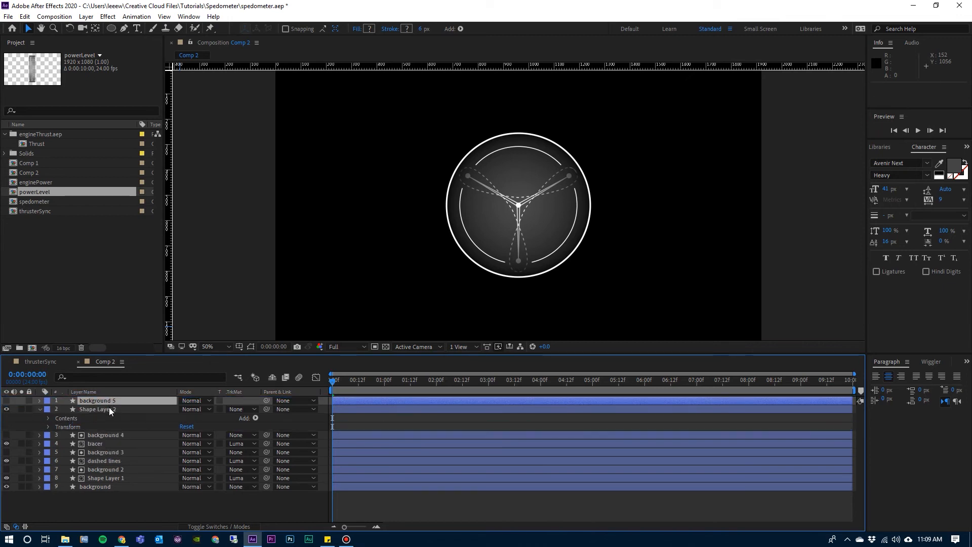
Rename Shape Layer 2 as "circular line".
left_click(108, 410)
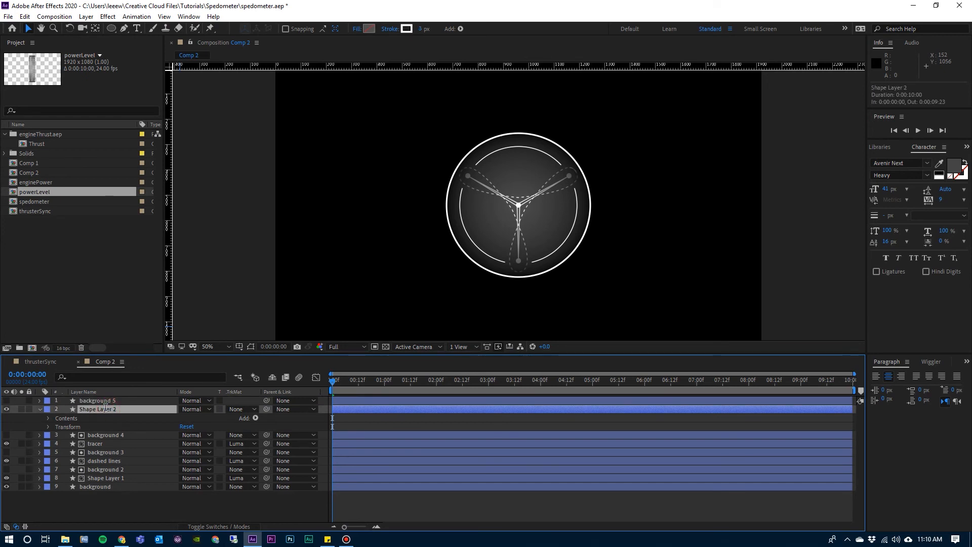
key("Return")
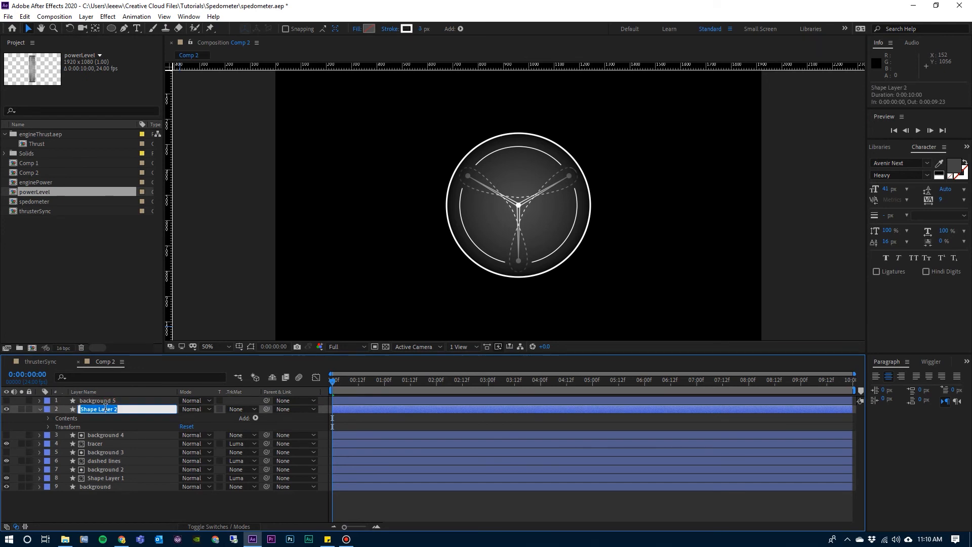
type("ci")
type("rcul")
key("BackSpace")
type("cular line")
key("Return")
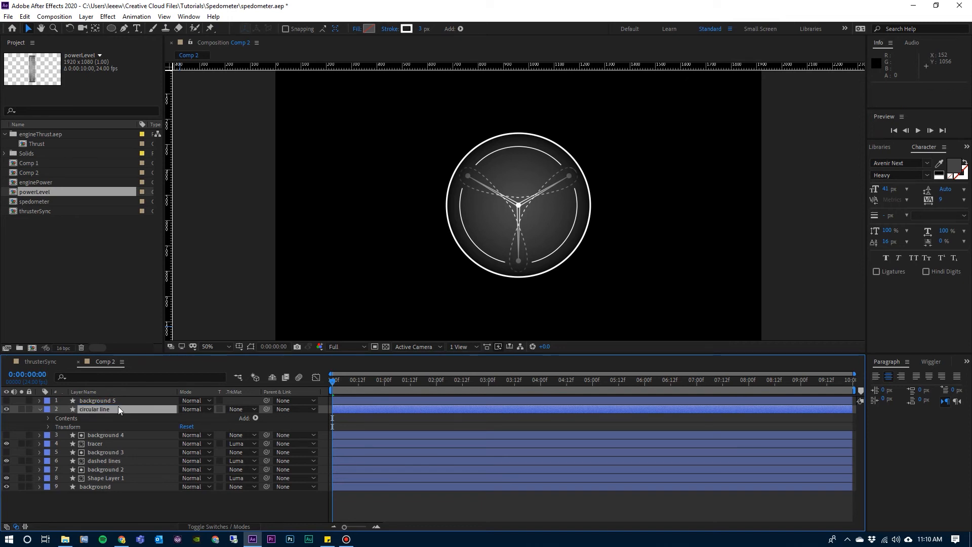
Apply a Luma Matte to the circular line layer using background 5 and collapse the layer's properties.
left_click(239, 410)
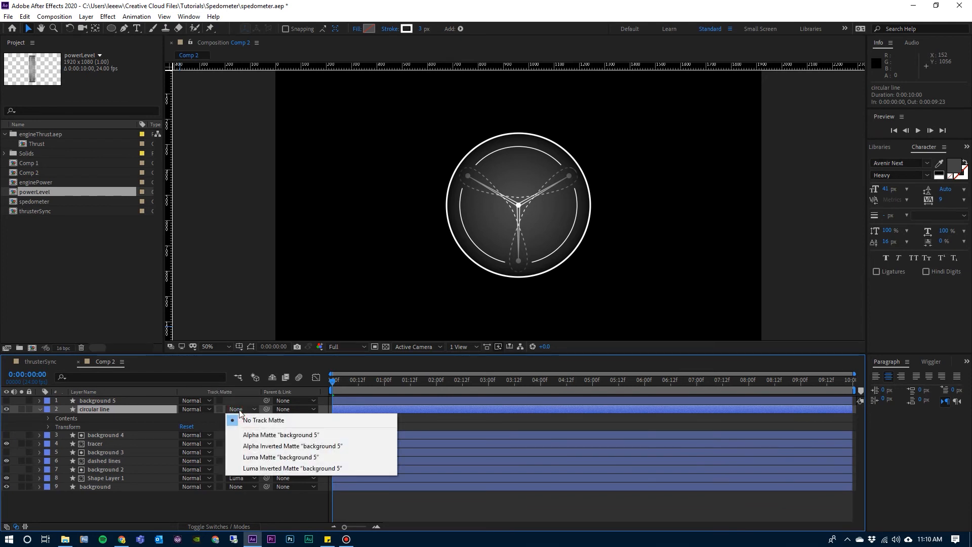
left_click(251, 459)
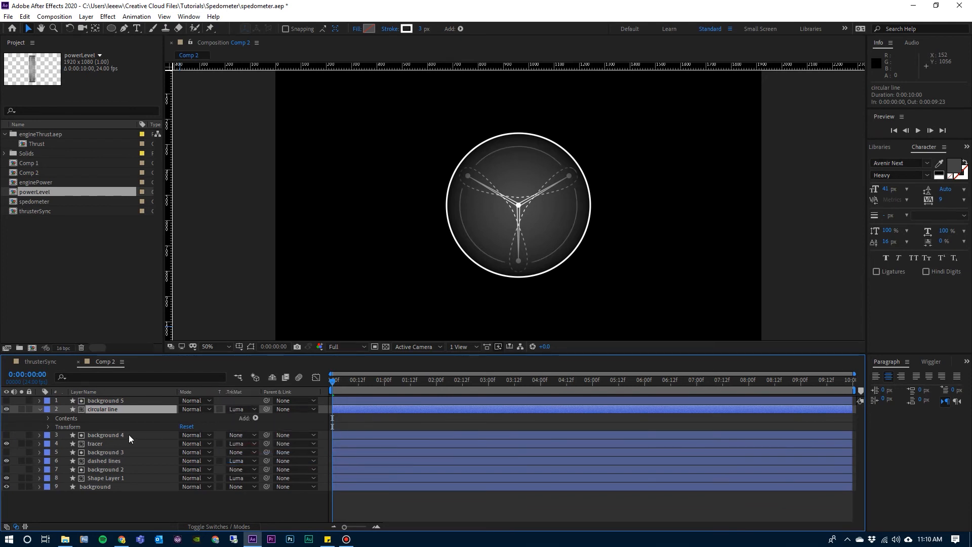
left_click(40, 410)
left_click(162, 501)
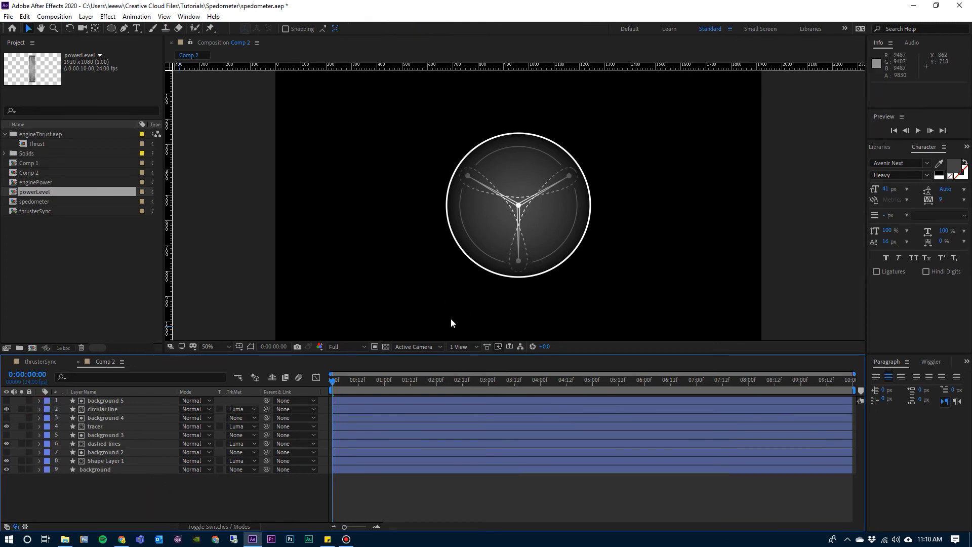
Add a new text layer reading "ENGINE SYNC" in the empty area beside the gauge.
left_click(339, 381)
left_click(176, 500)
left_click(137, 29)
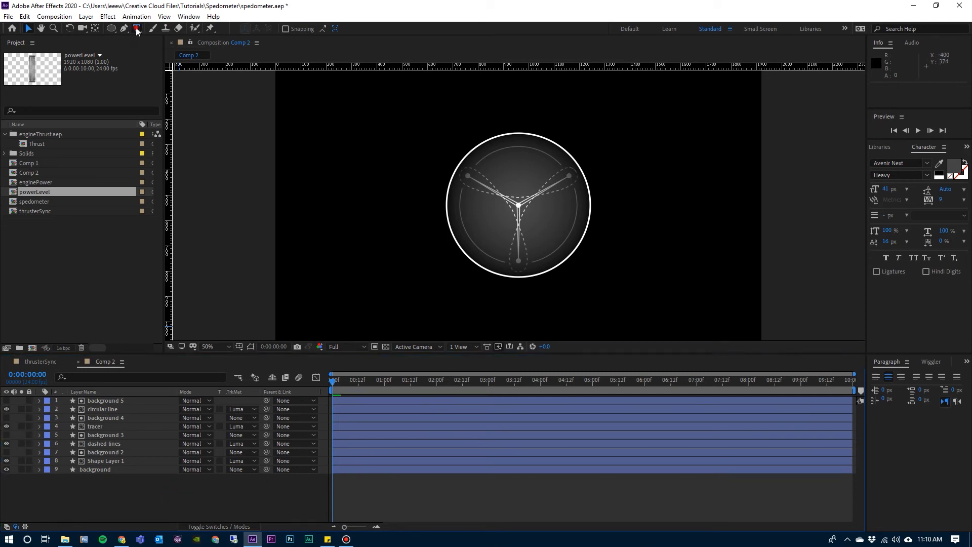
left_click(332, 178)
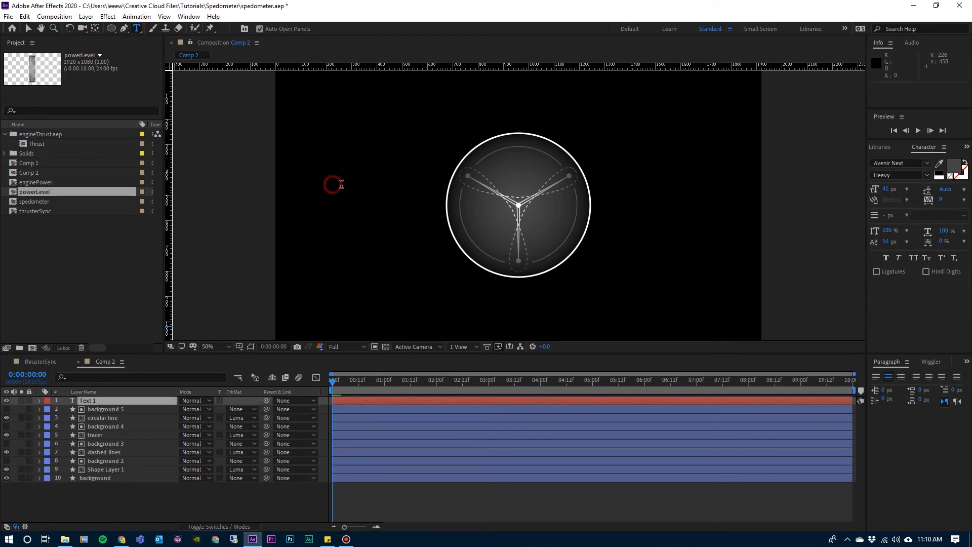
type("E")
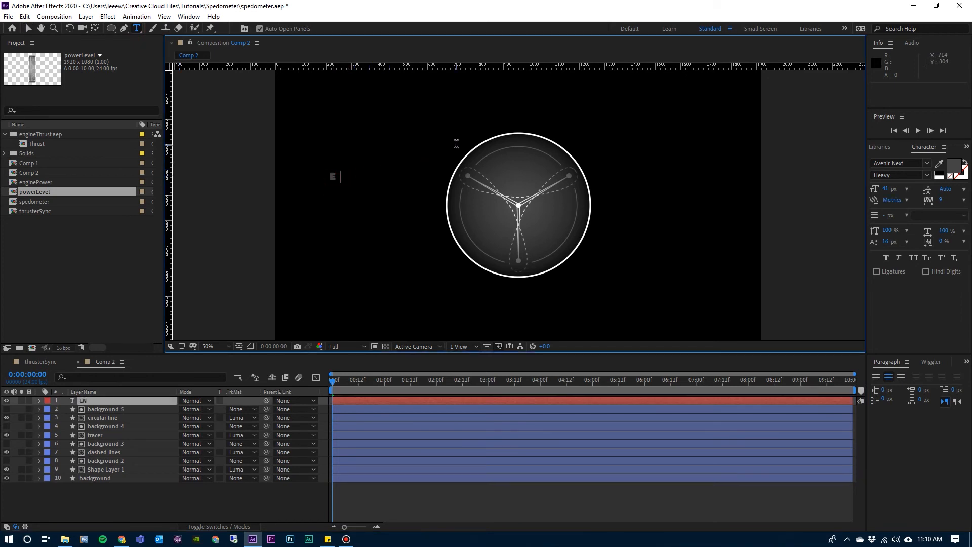
type("NGINE SYNC")
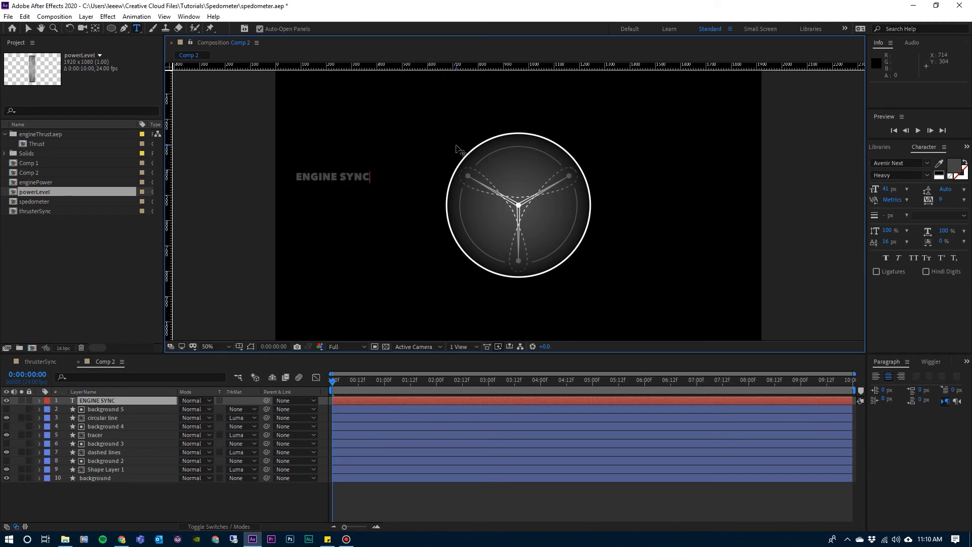
key("Escape")
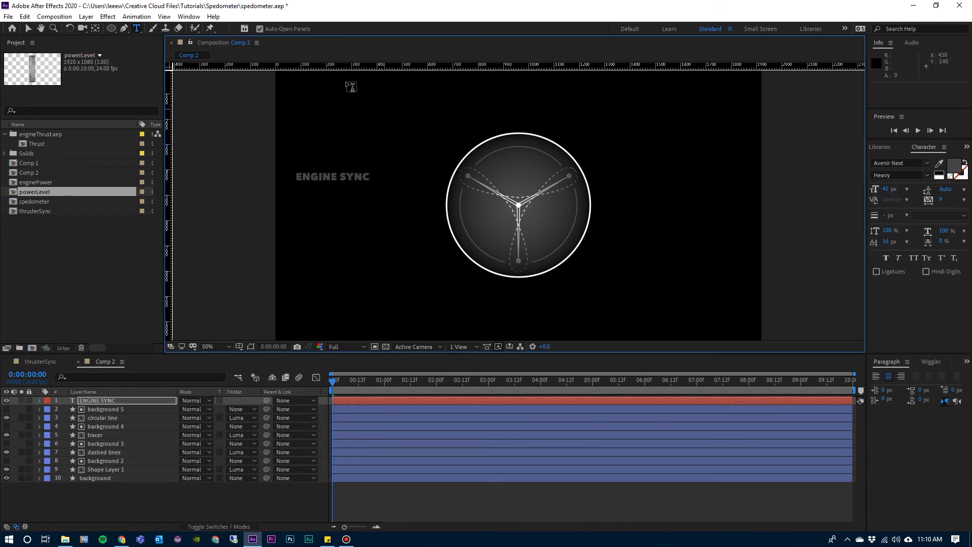
left_click(27, 29)
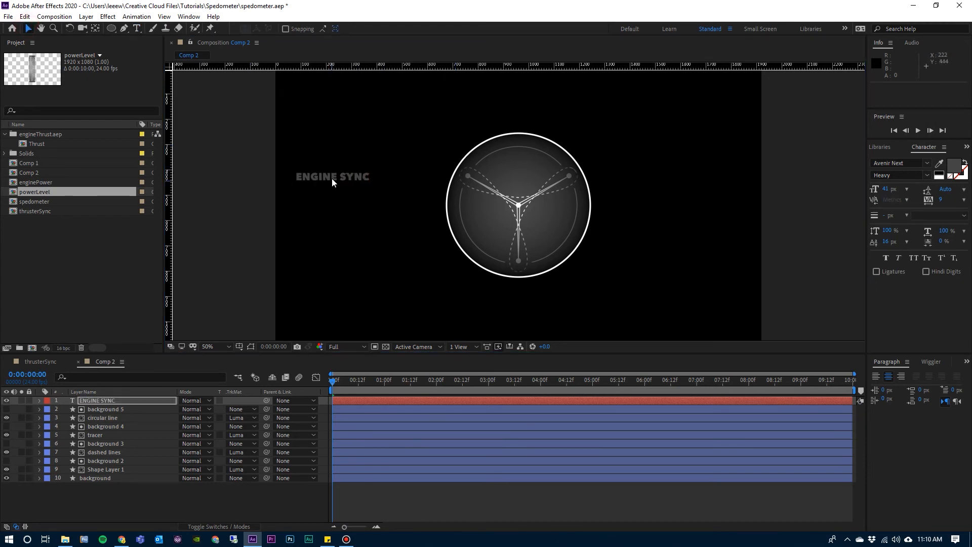
Set the ENGINE SYNC text layer's Position to 960, 540.
left_click_drag(332, 176, 376, 192)
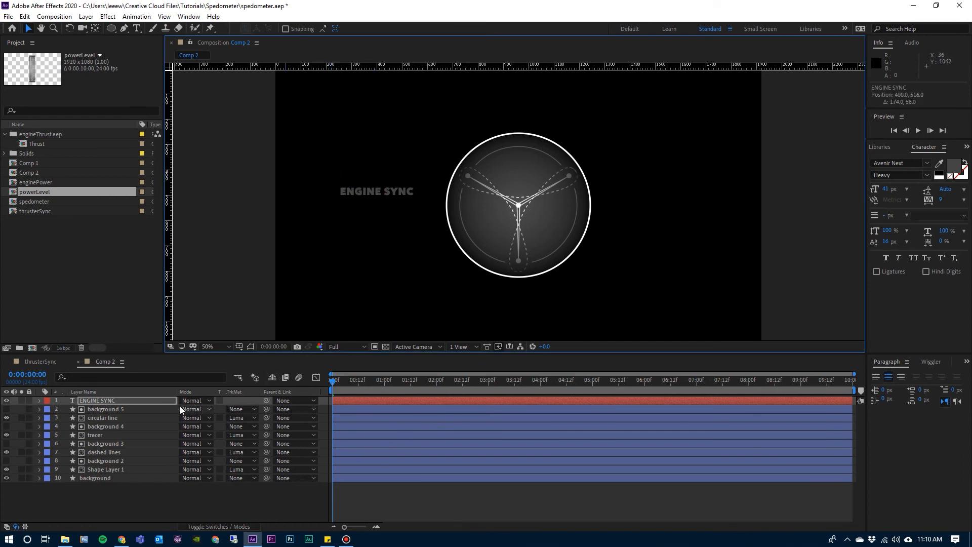
left_click(163, 401)
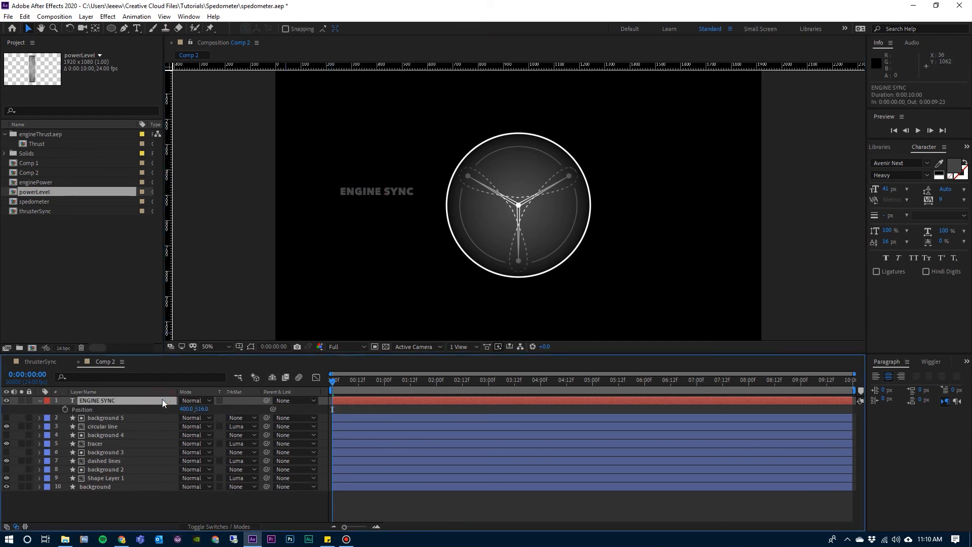
key("p")
left_click(187, 409)
type("960")
key("Tab")
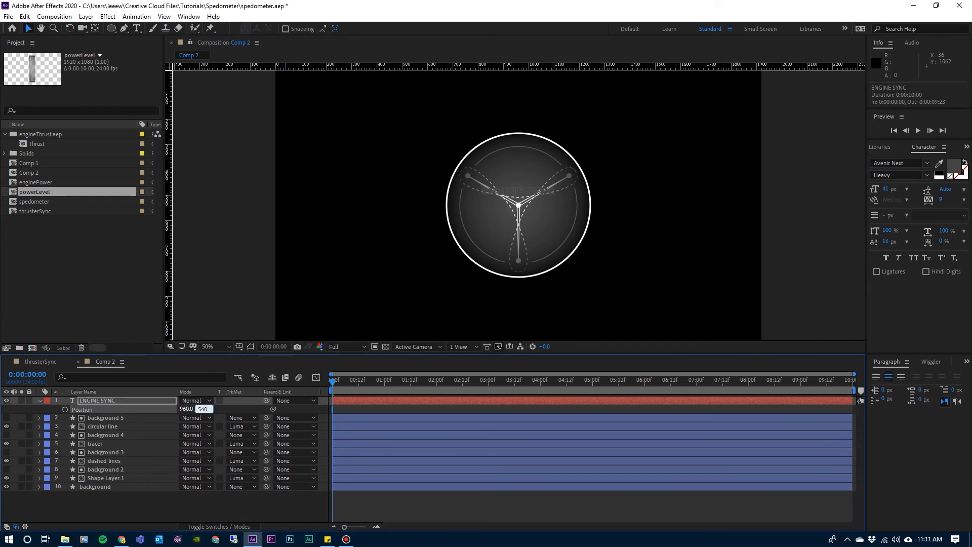
type("540")
key("Return")
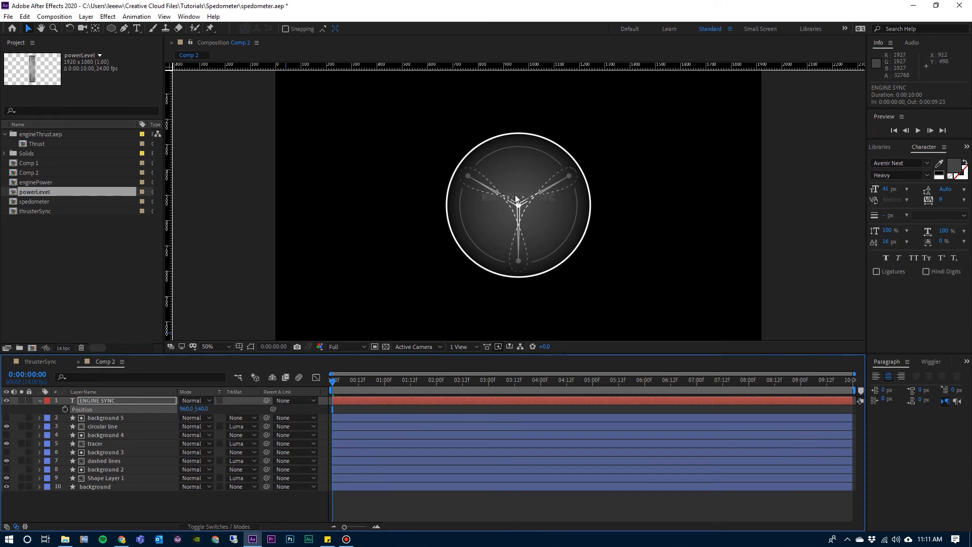
left_click(539, 196)
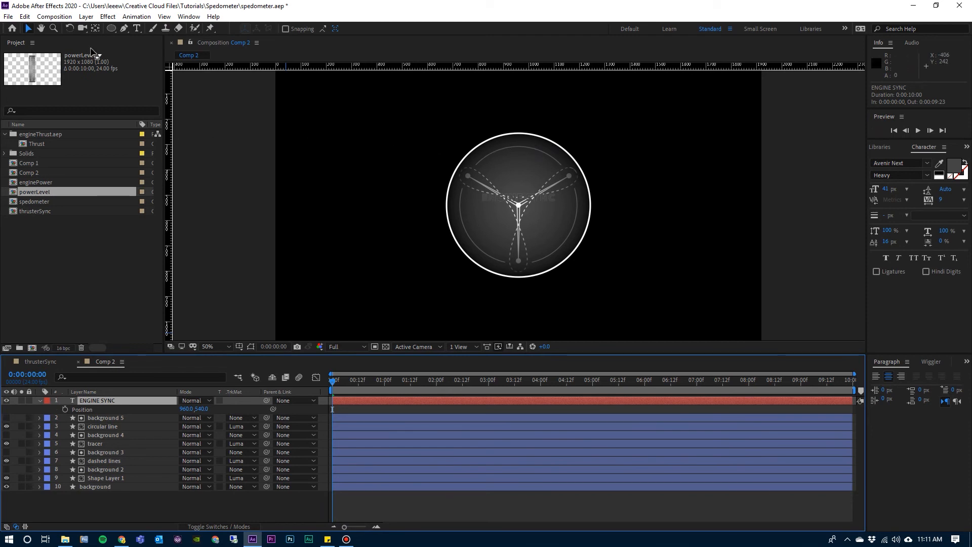
Draw a centred circular mask on the ENGINE SYNC layer, sized between the three-arc ring and the outer white circle.
left_click(92, 401)
left_click(111, 29)
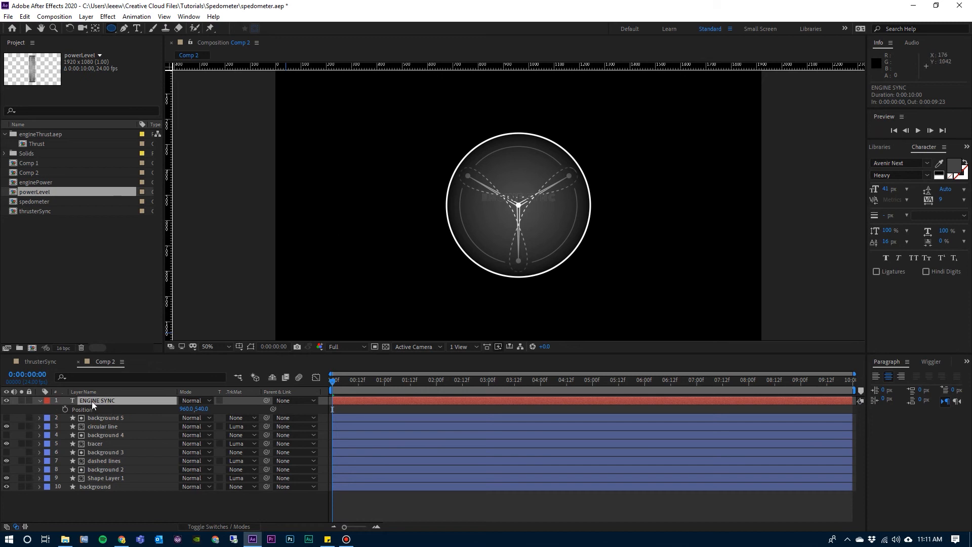
left_click(934, 59)
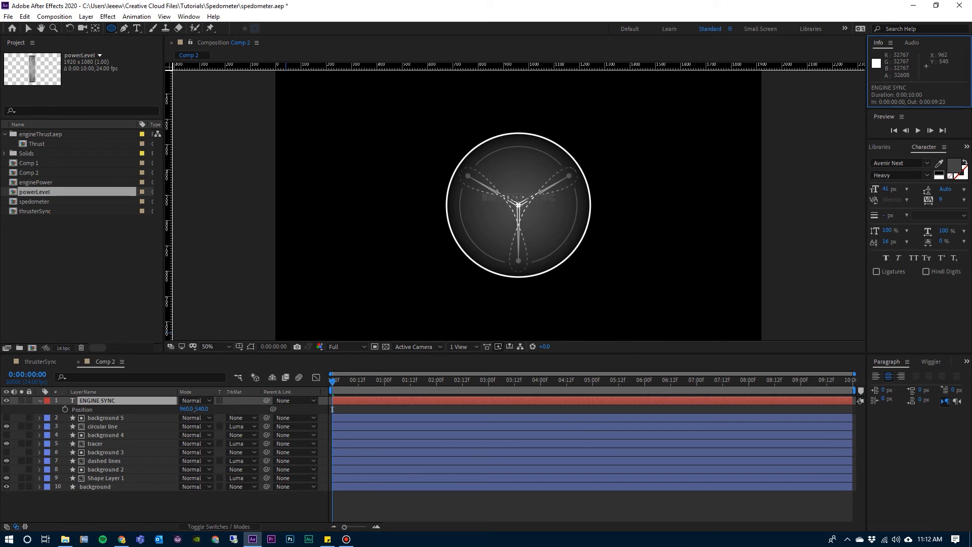
left_click_drag(519, 205, 518, 205)
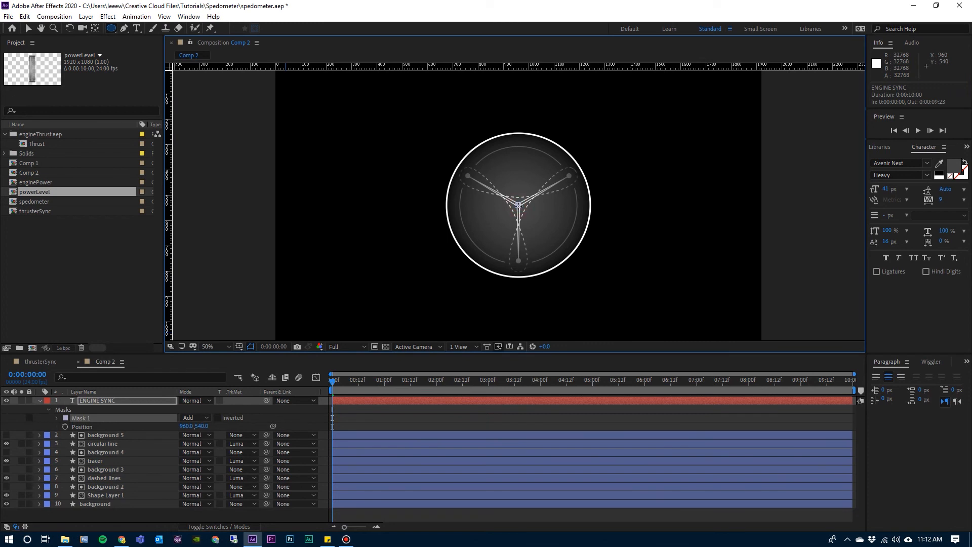
left_click_drag(519, 205, 550, 252)
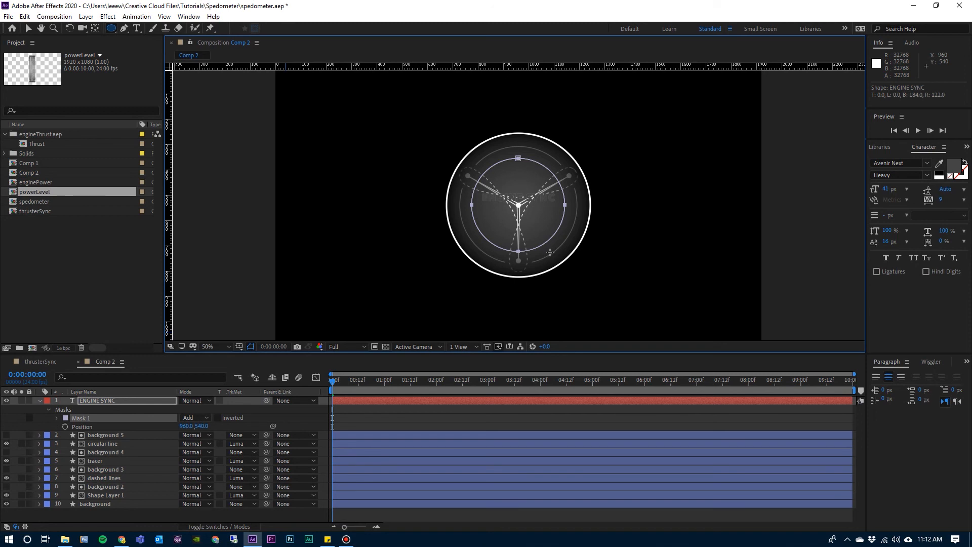
left_click_drag(550, 253, 558, 268)
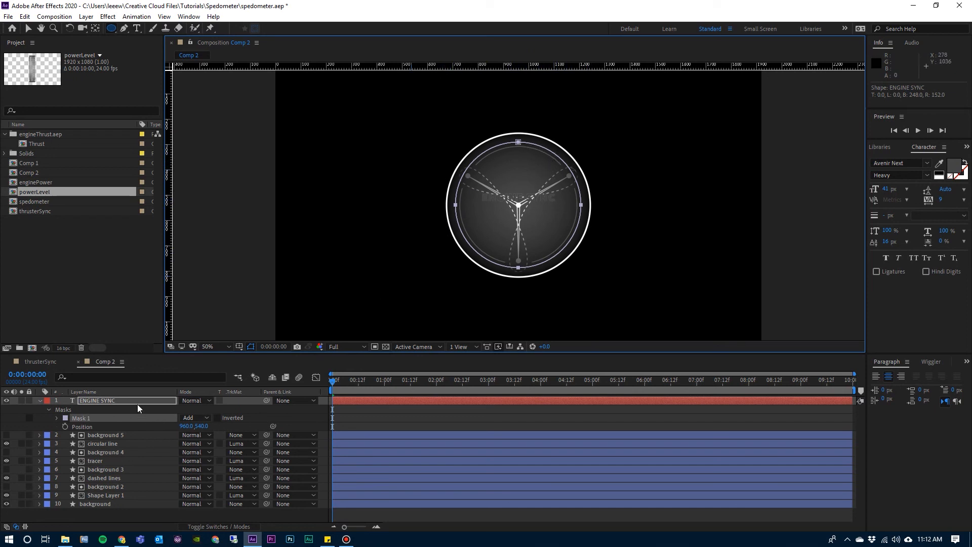
Set Mask 1 as the Path in the ENGINE SYNC layer's text path options.
left_click(114, 400)
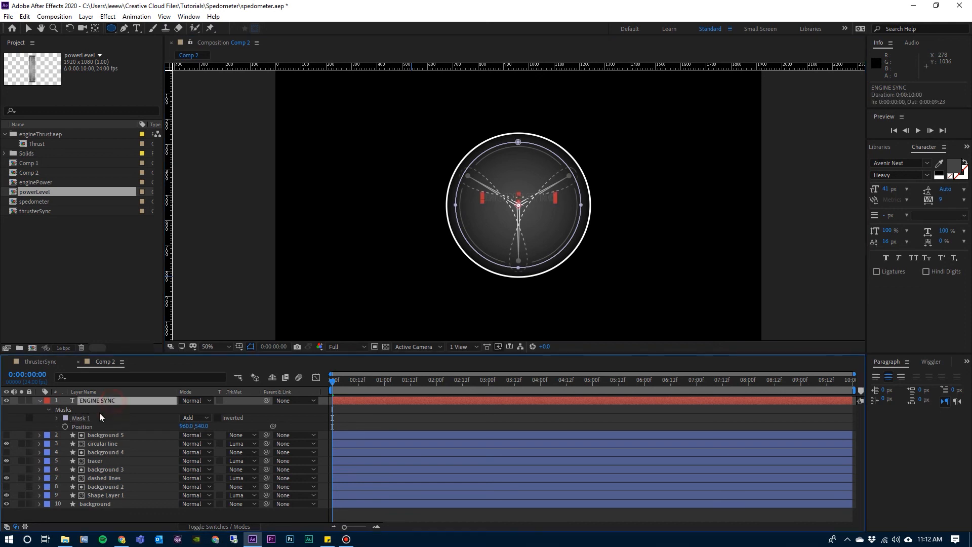
left_click(39, 400)
left_click(40, 400)
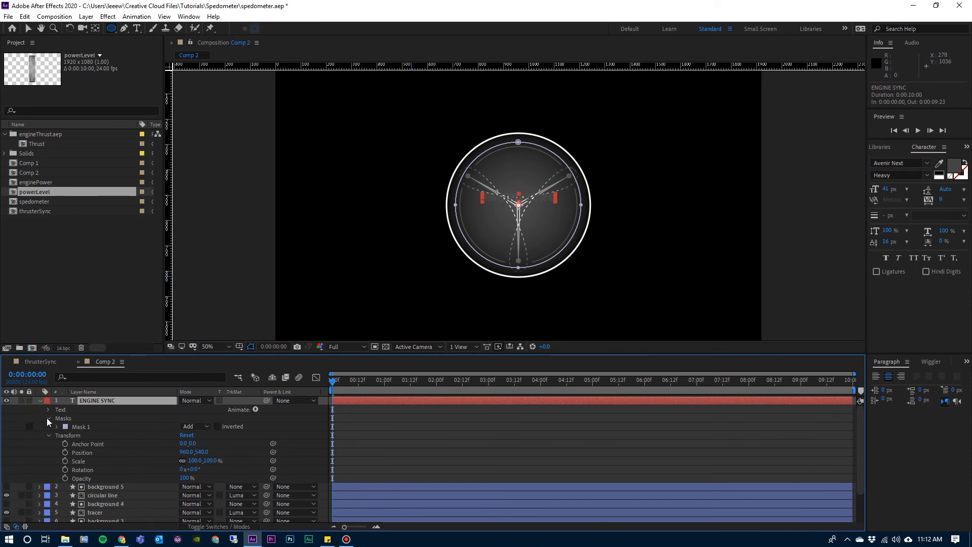
left_click(77, 429)
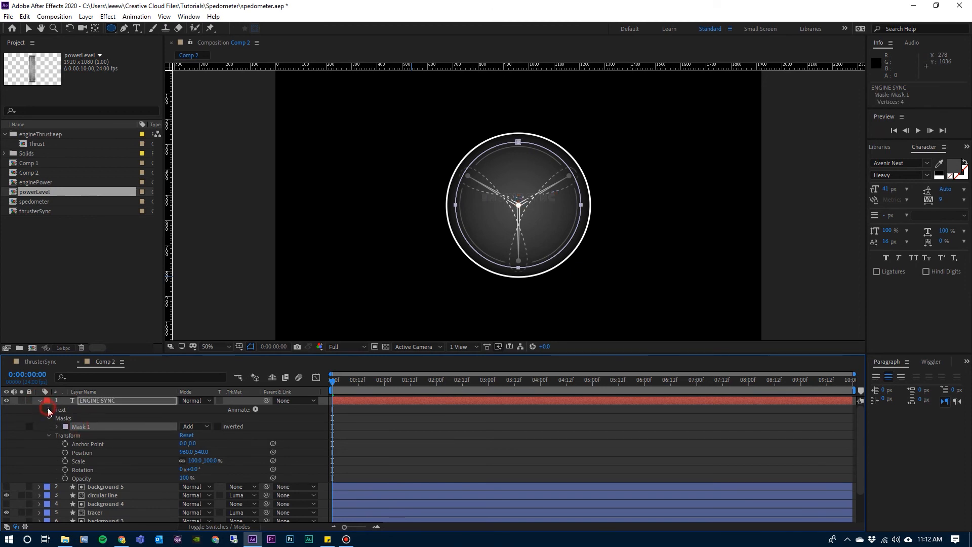
left_click(47, 409)
left_click(77, 428)
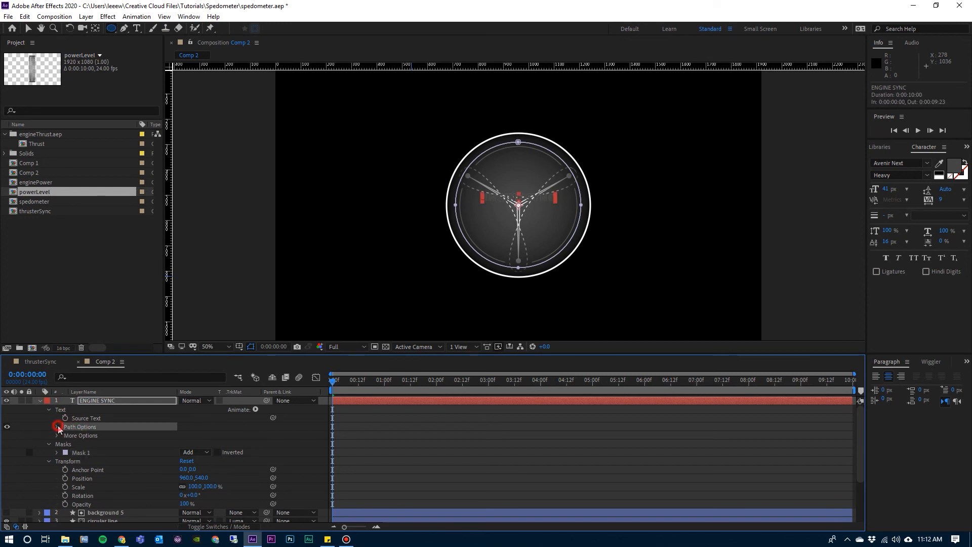
left_click(57, 427)
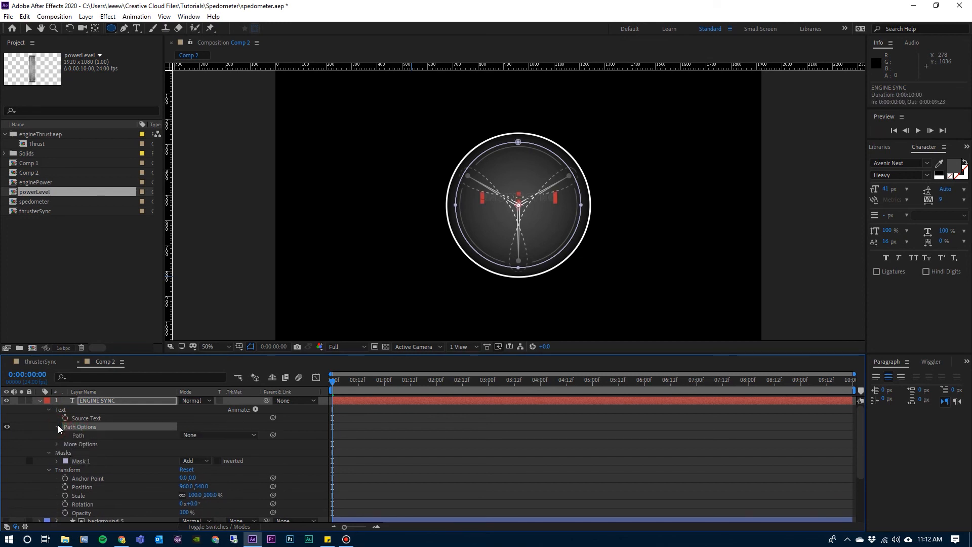
left_click(219, 435)
left_click(217, 460)
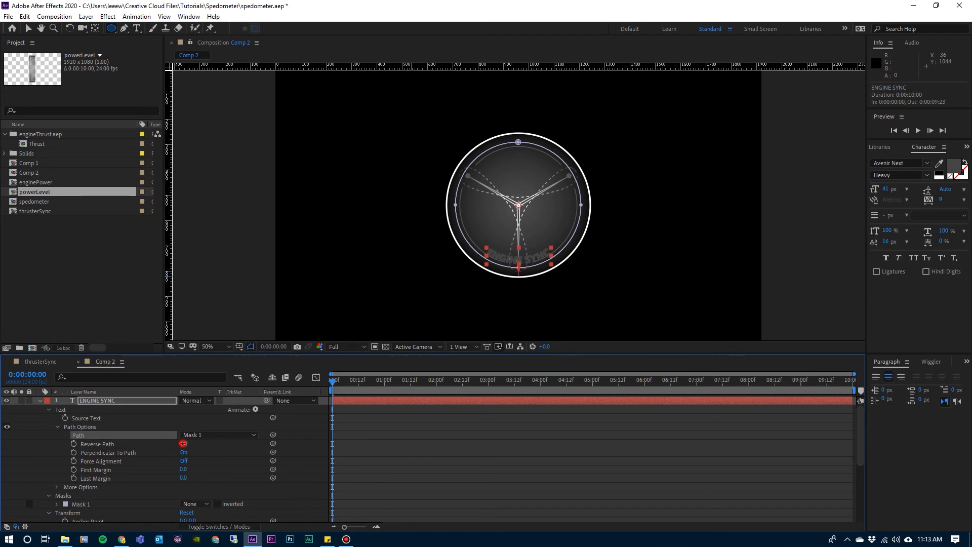
Turn on Reverse Path for the ENGINE SYNC text and set its First Margin to 780.
left_click(183, 444)
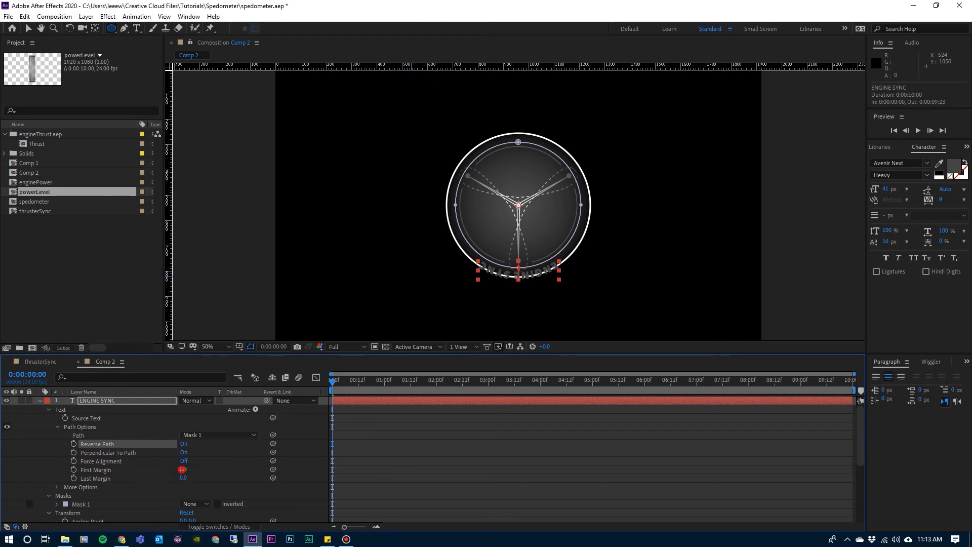
left_click_drag(182, 470, 601, 494)
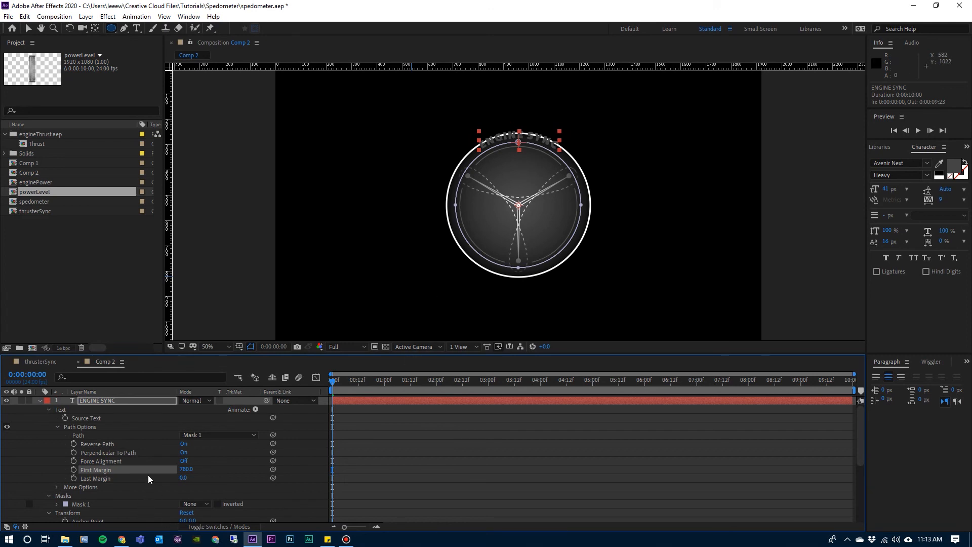
left_click(175, 454)
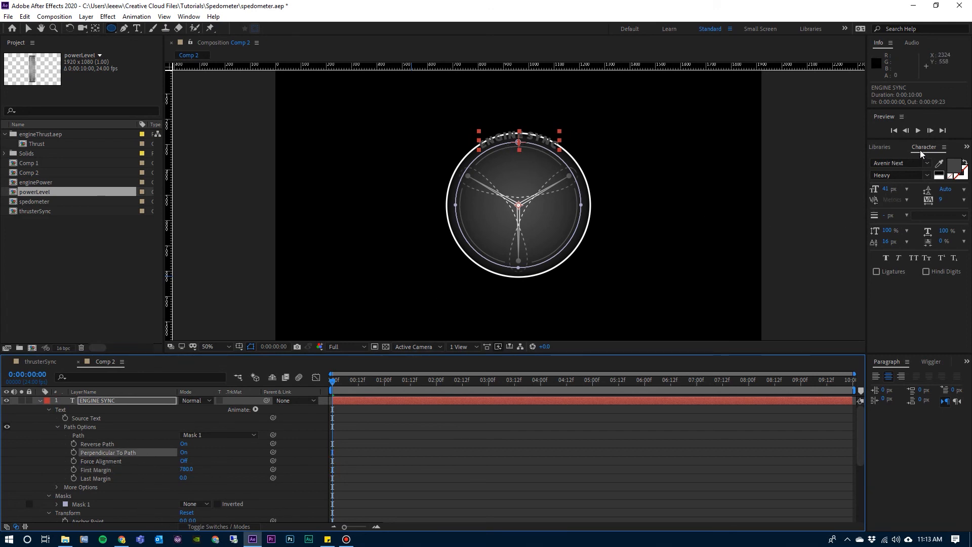
Set the ENGINE SYNC text's baseline shift to -8 px.
left_click(921, 149)
left_click(892, 242)
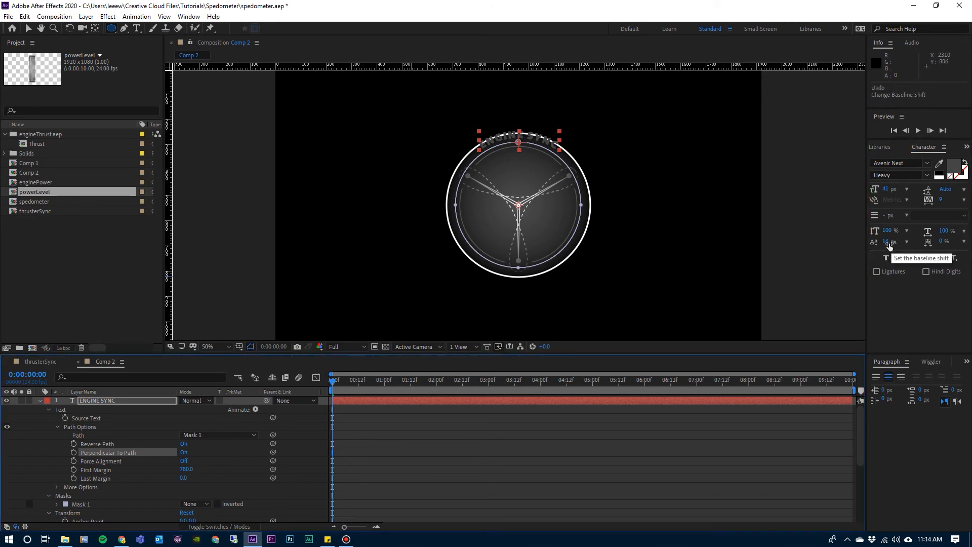
left_click_drag(886, 242, 874, 243)
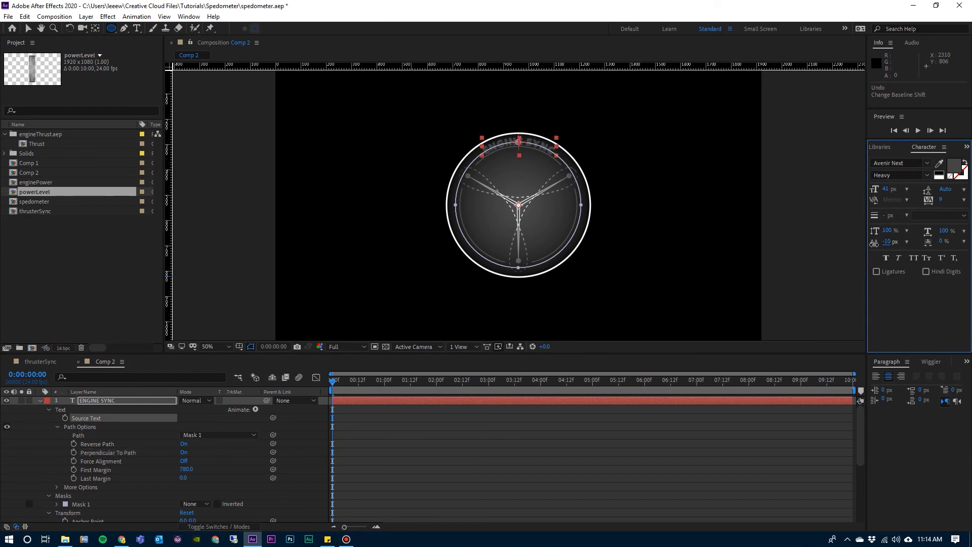
left_click_drag(874, 244, 875, 244)
Return to the Selection tool, deselect the text layer and play a preview of the gauge animation.
left_click(29, 28)
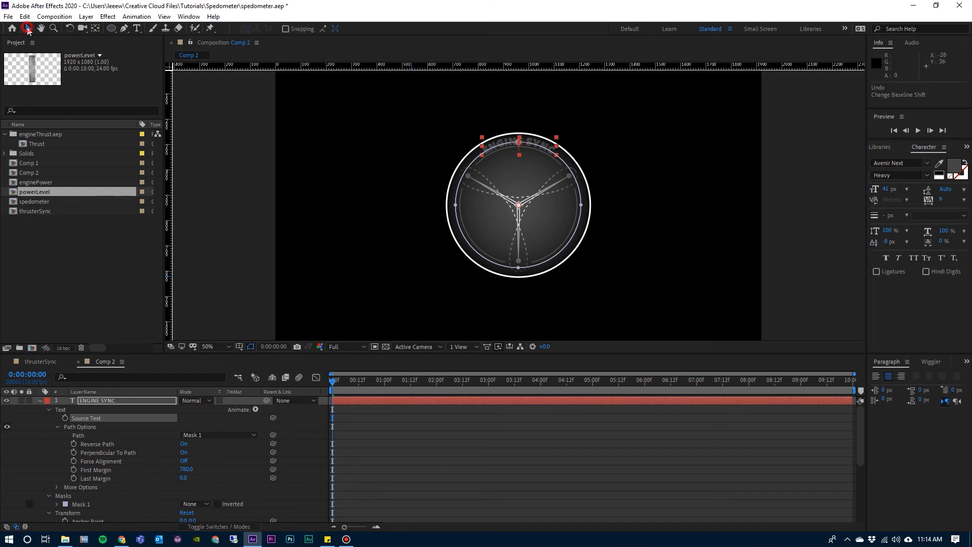
left_click(232, 188)
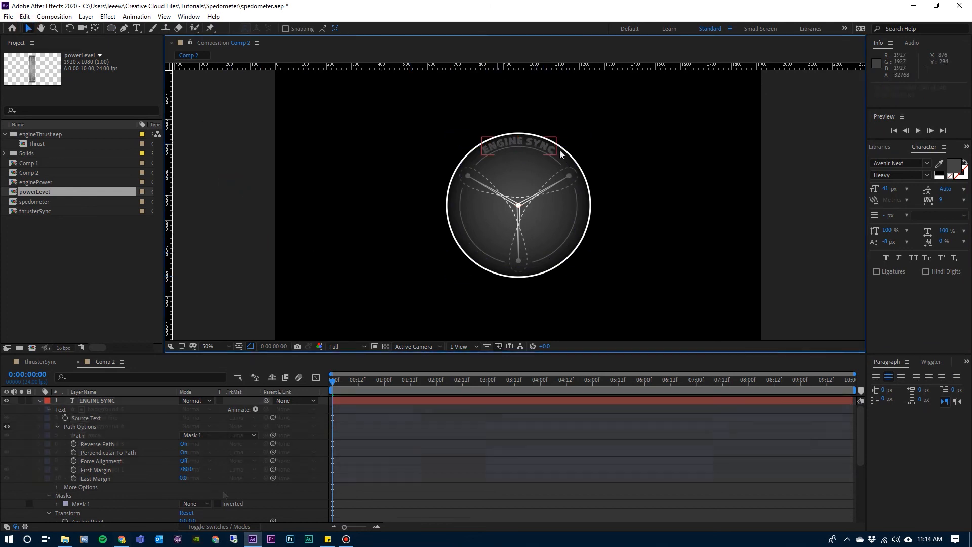
key("space")
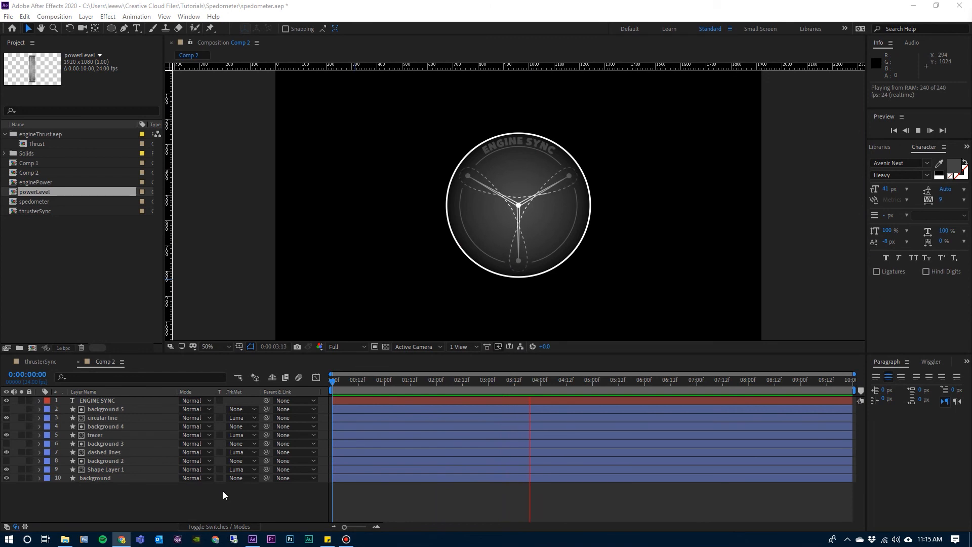